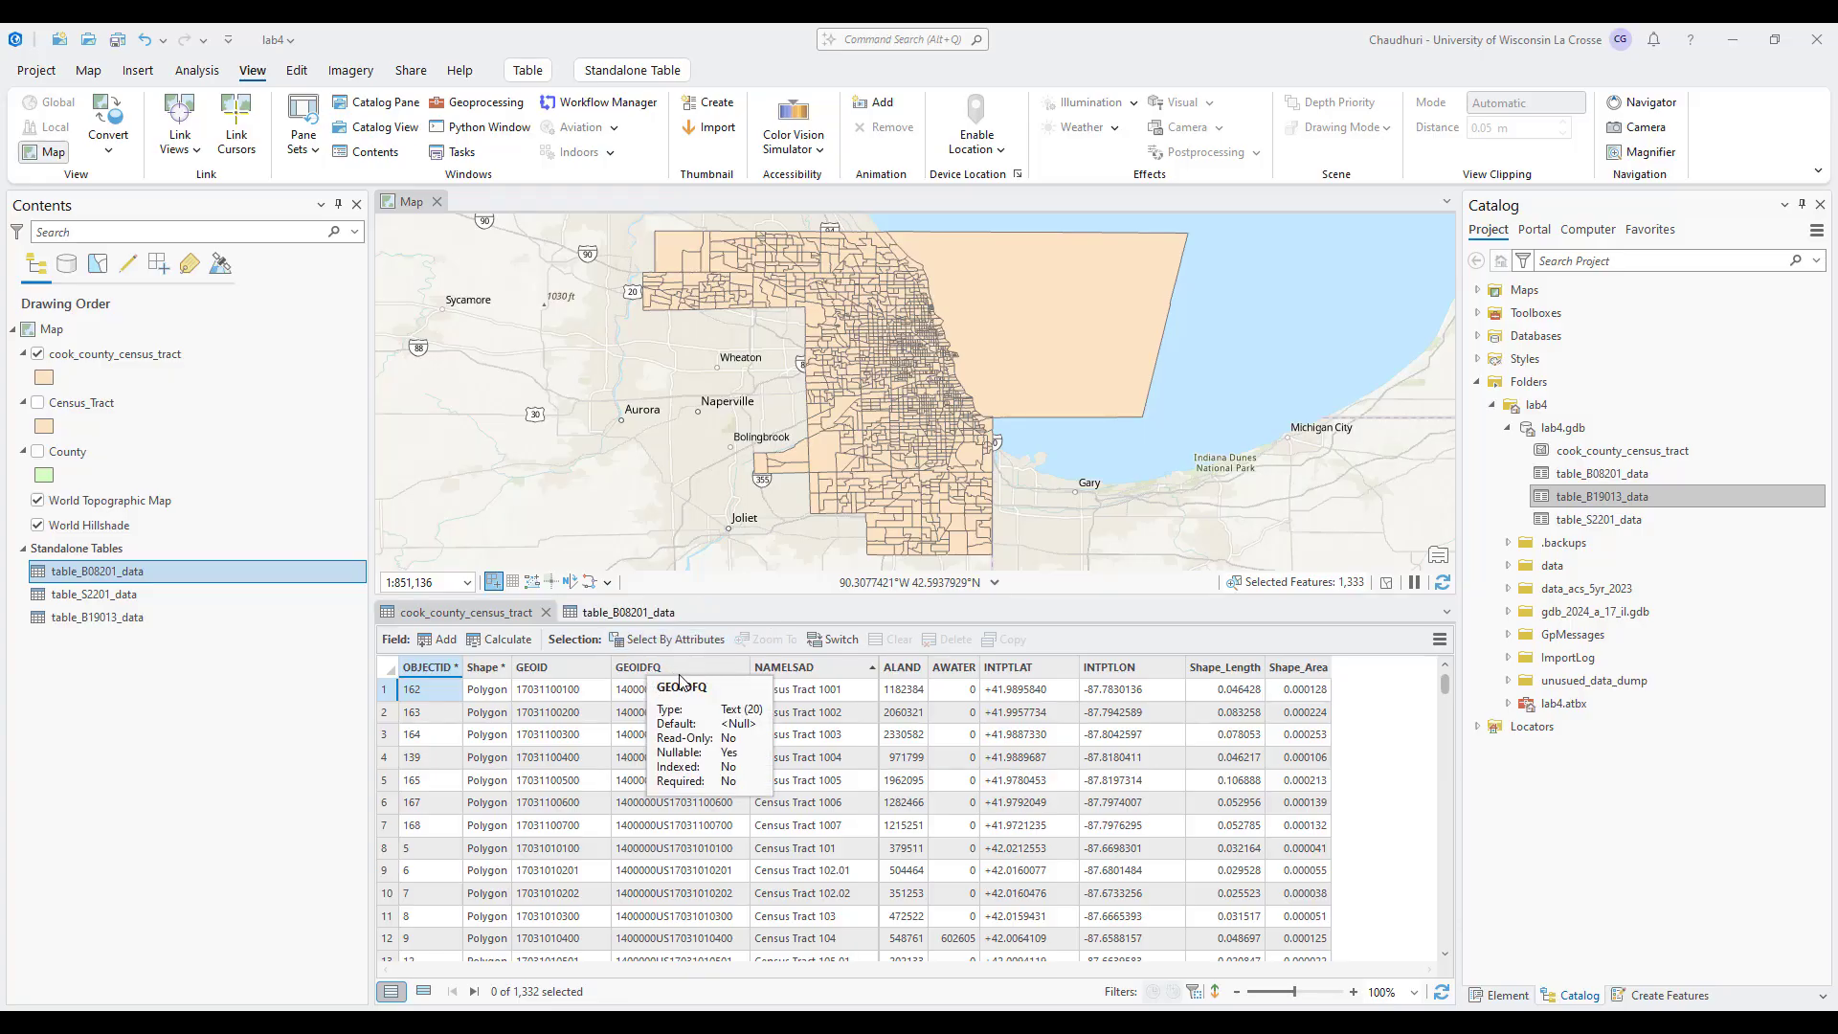
- Compare the GEOIDFQ field of cook_county_census_tract with the GEO_ID field of table_B08201_data as matching join keys
left_click(667, 670)
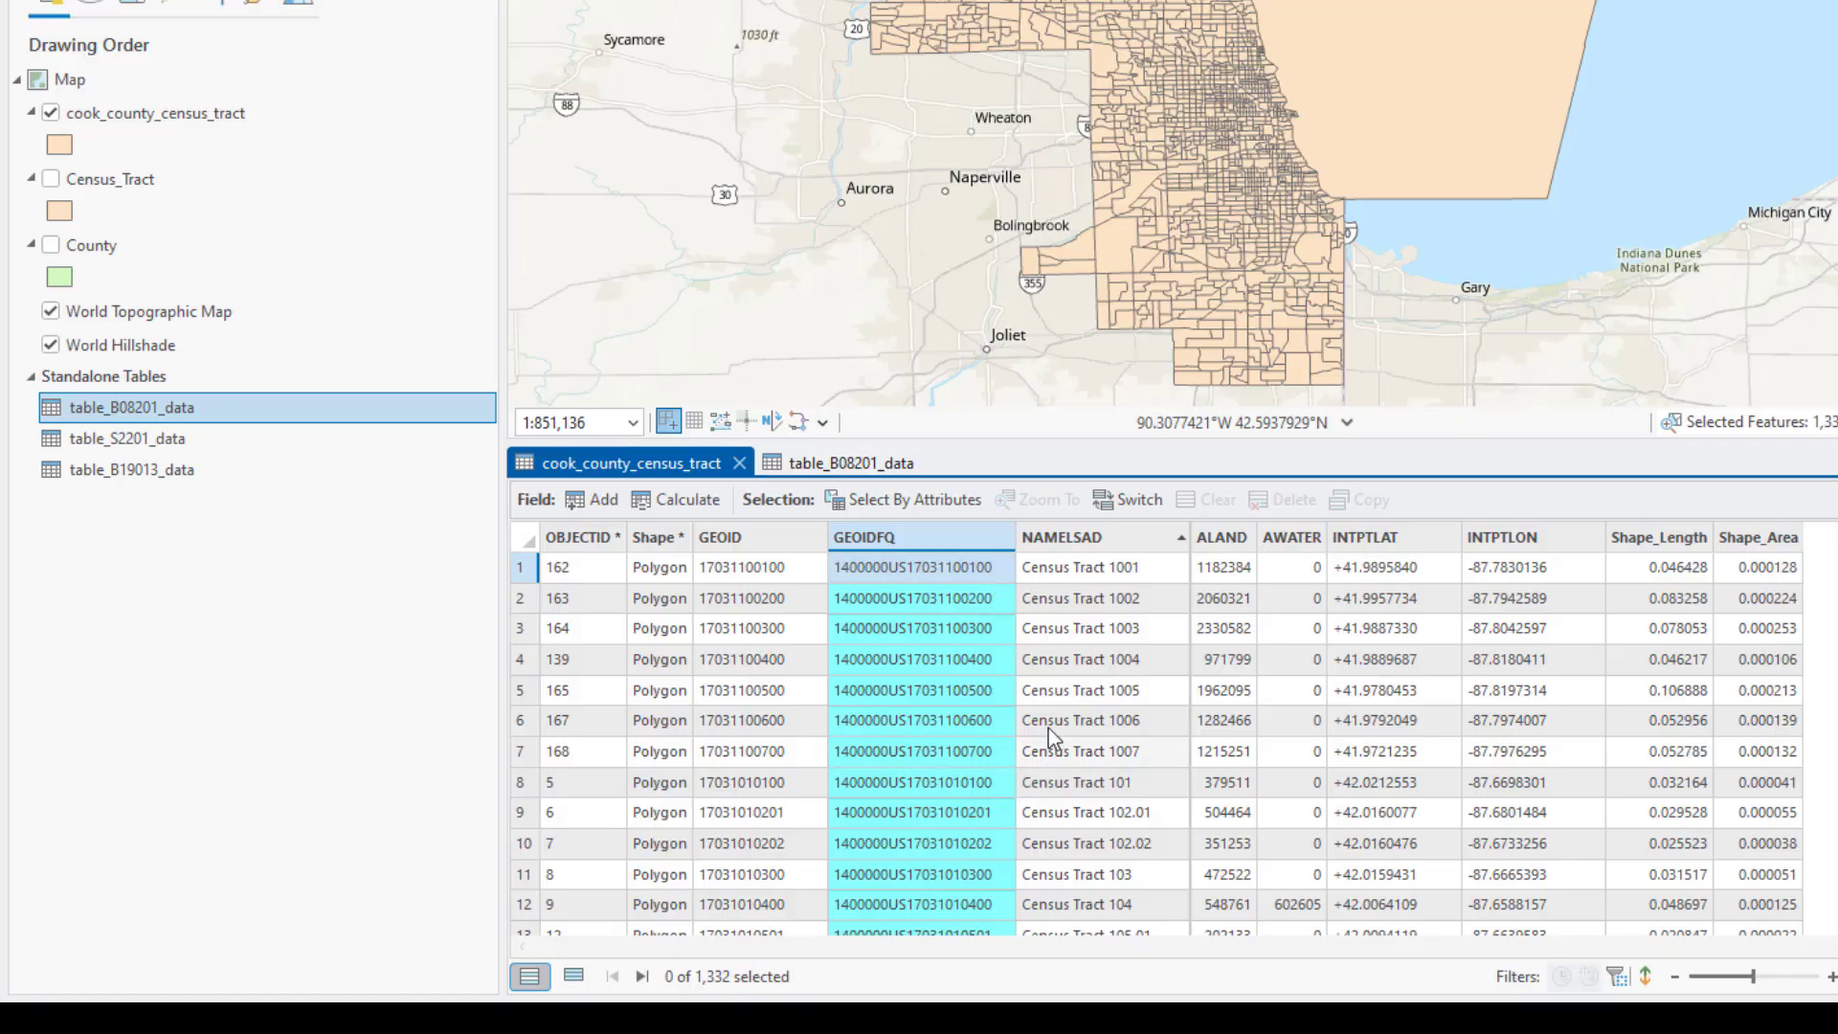
left_click(819, 463)
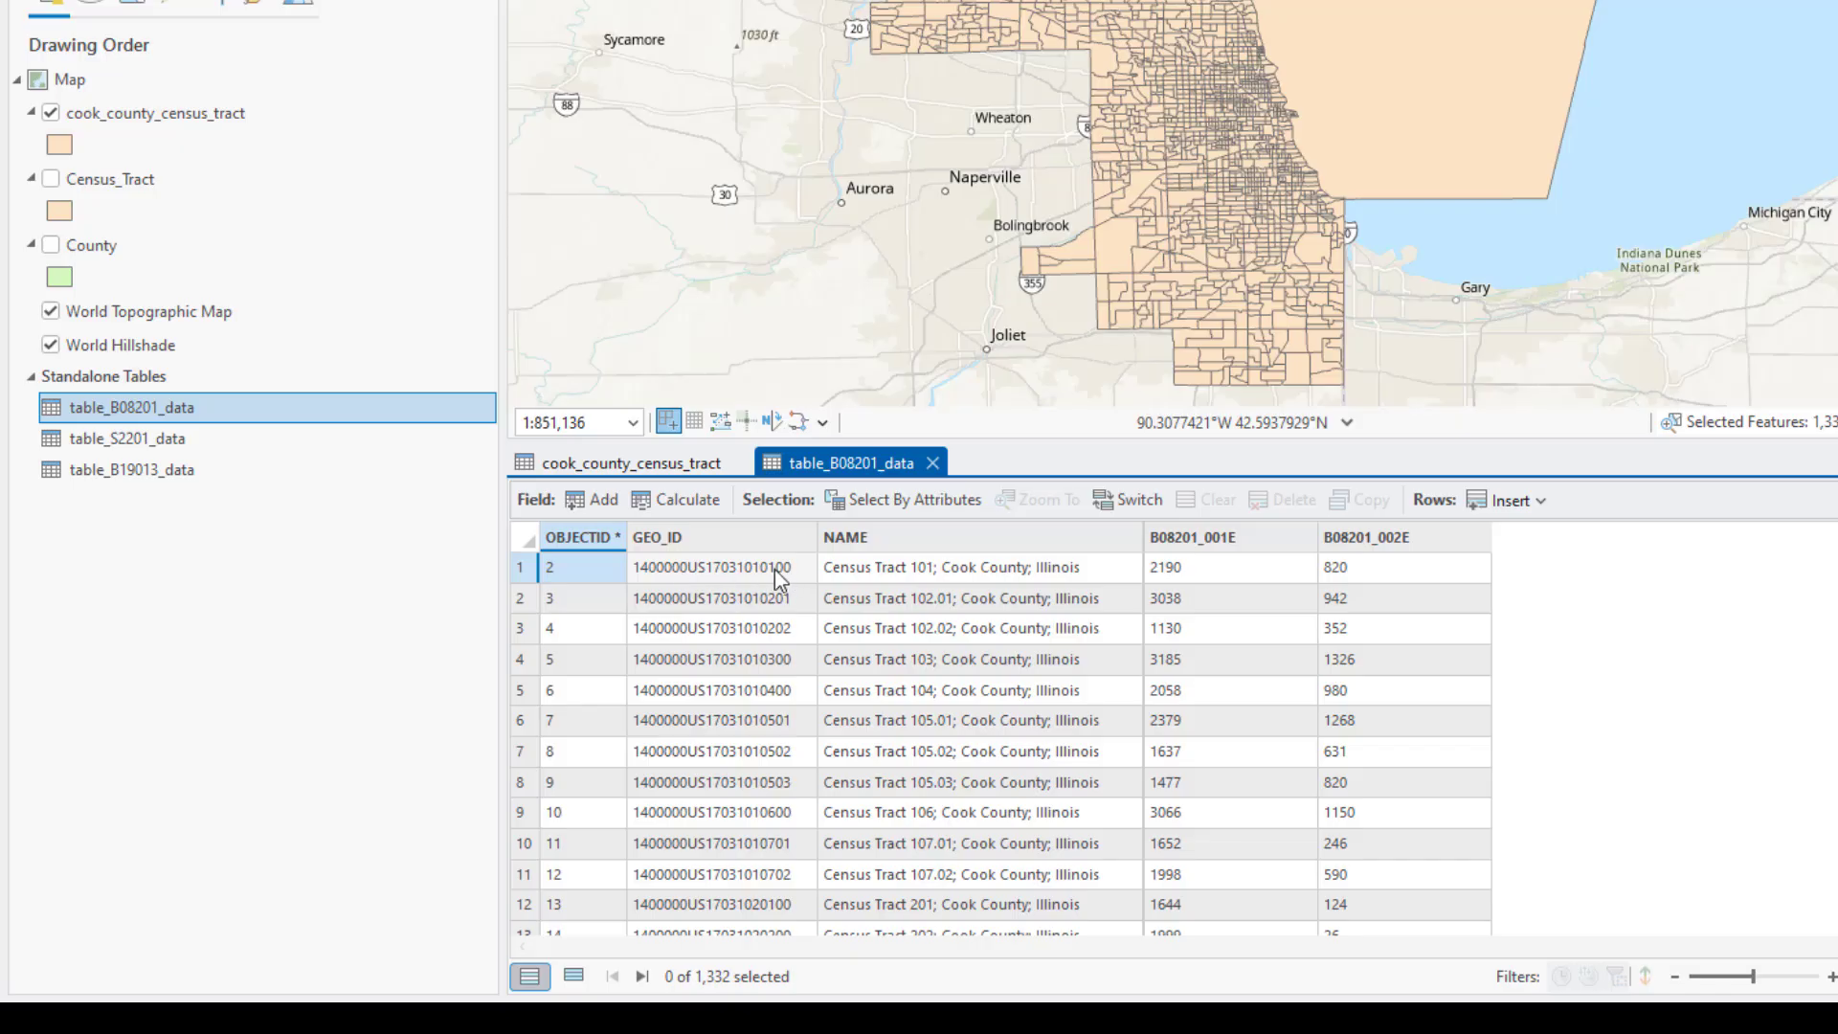
left_click(653, 468)
left_click(829, 469)
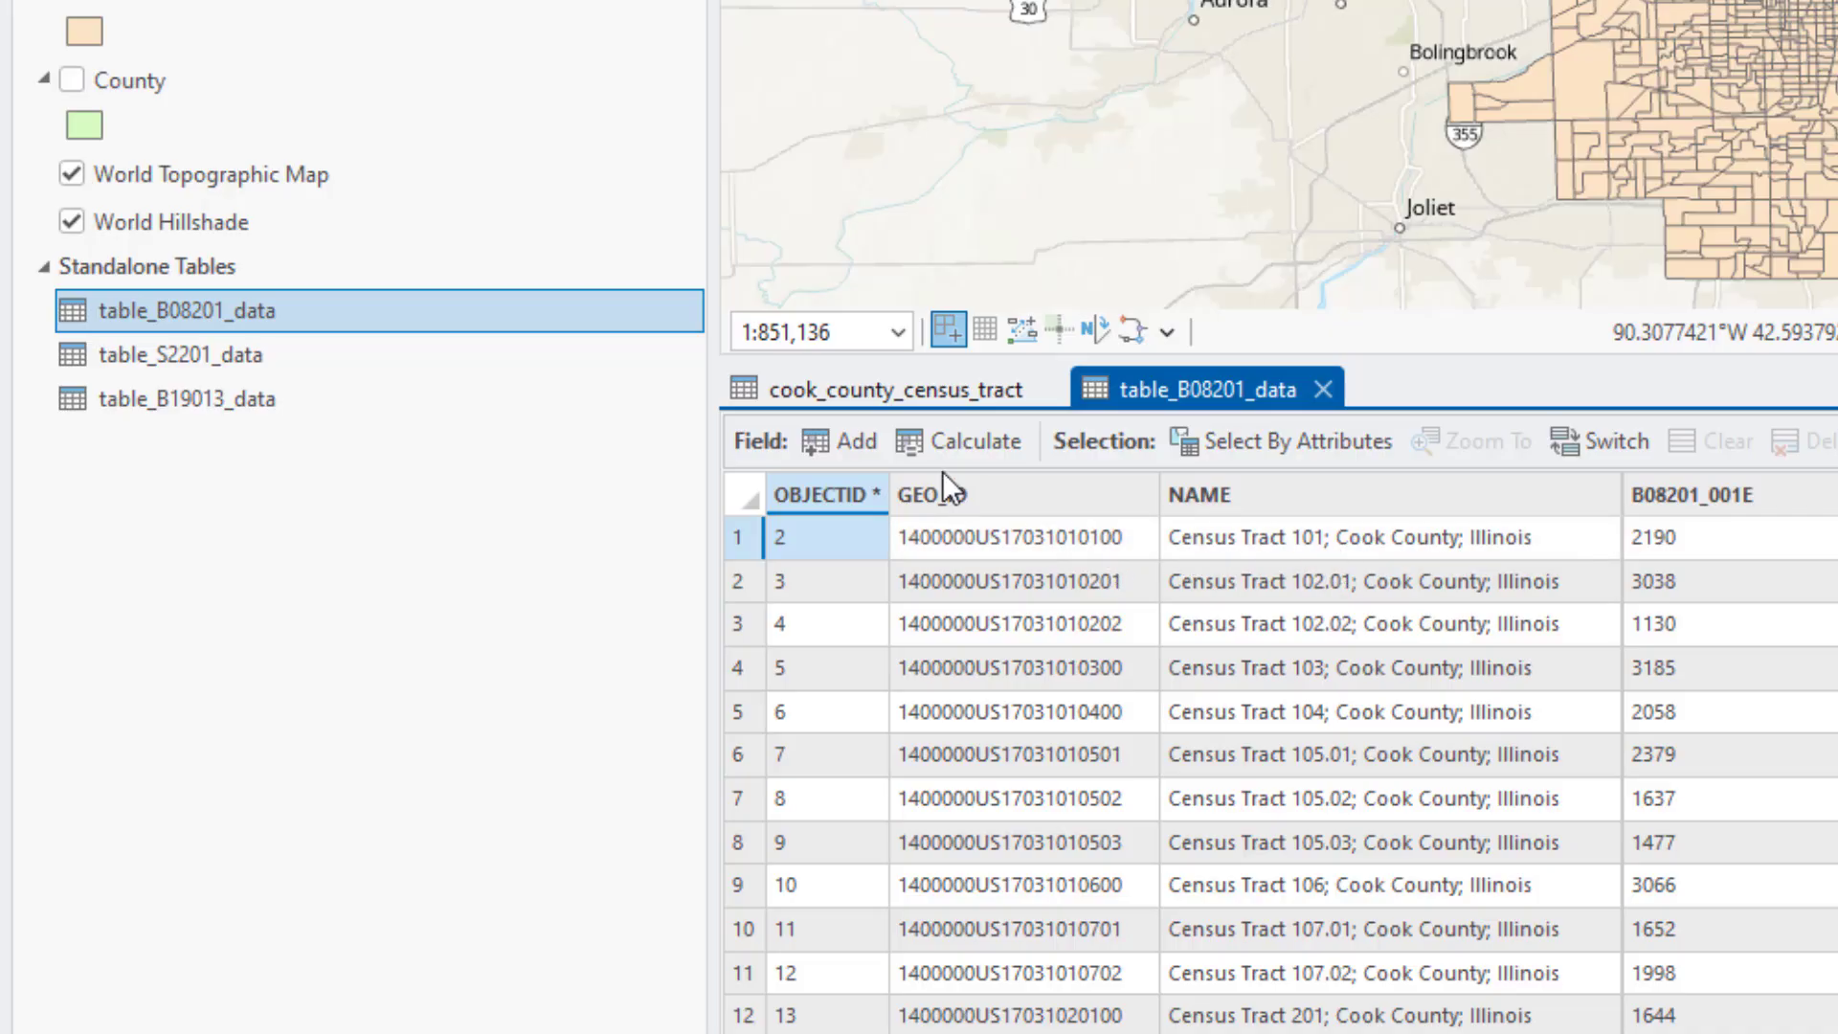
left_click(939, 393)
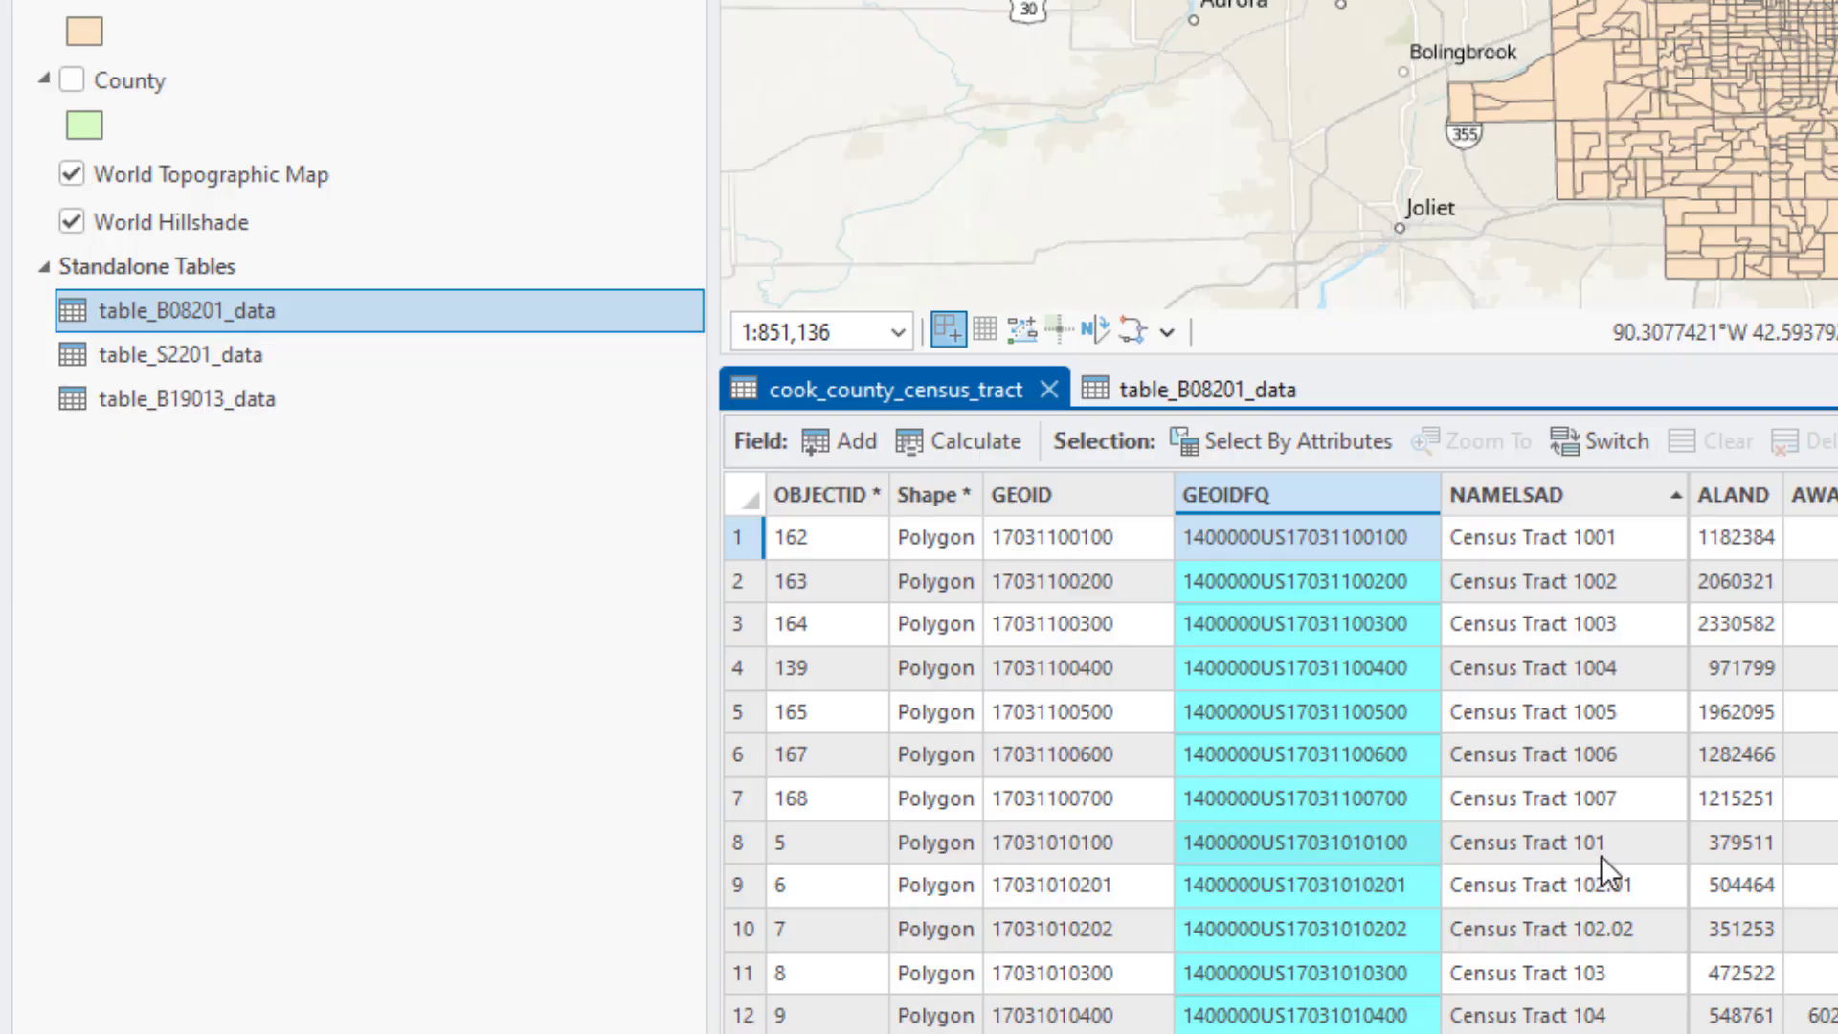
left_click(1216, 387)
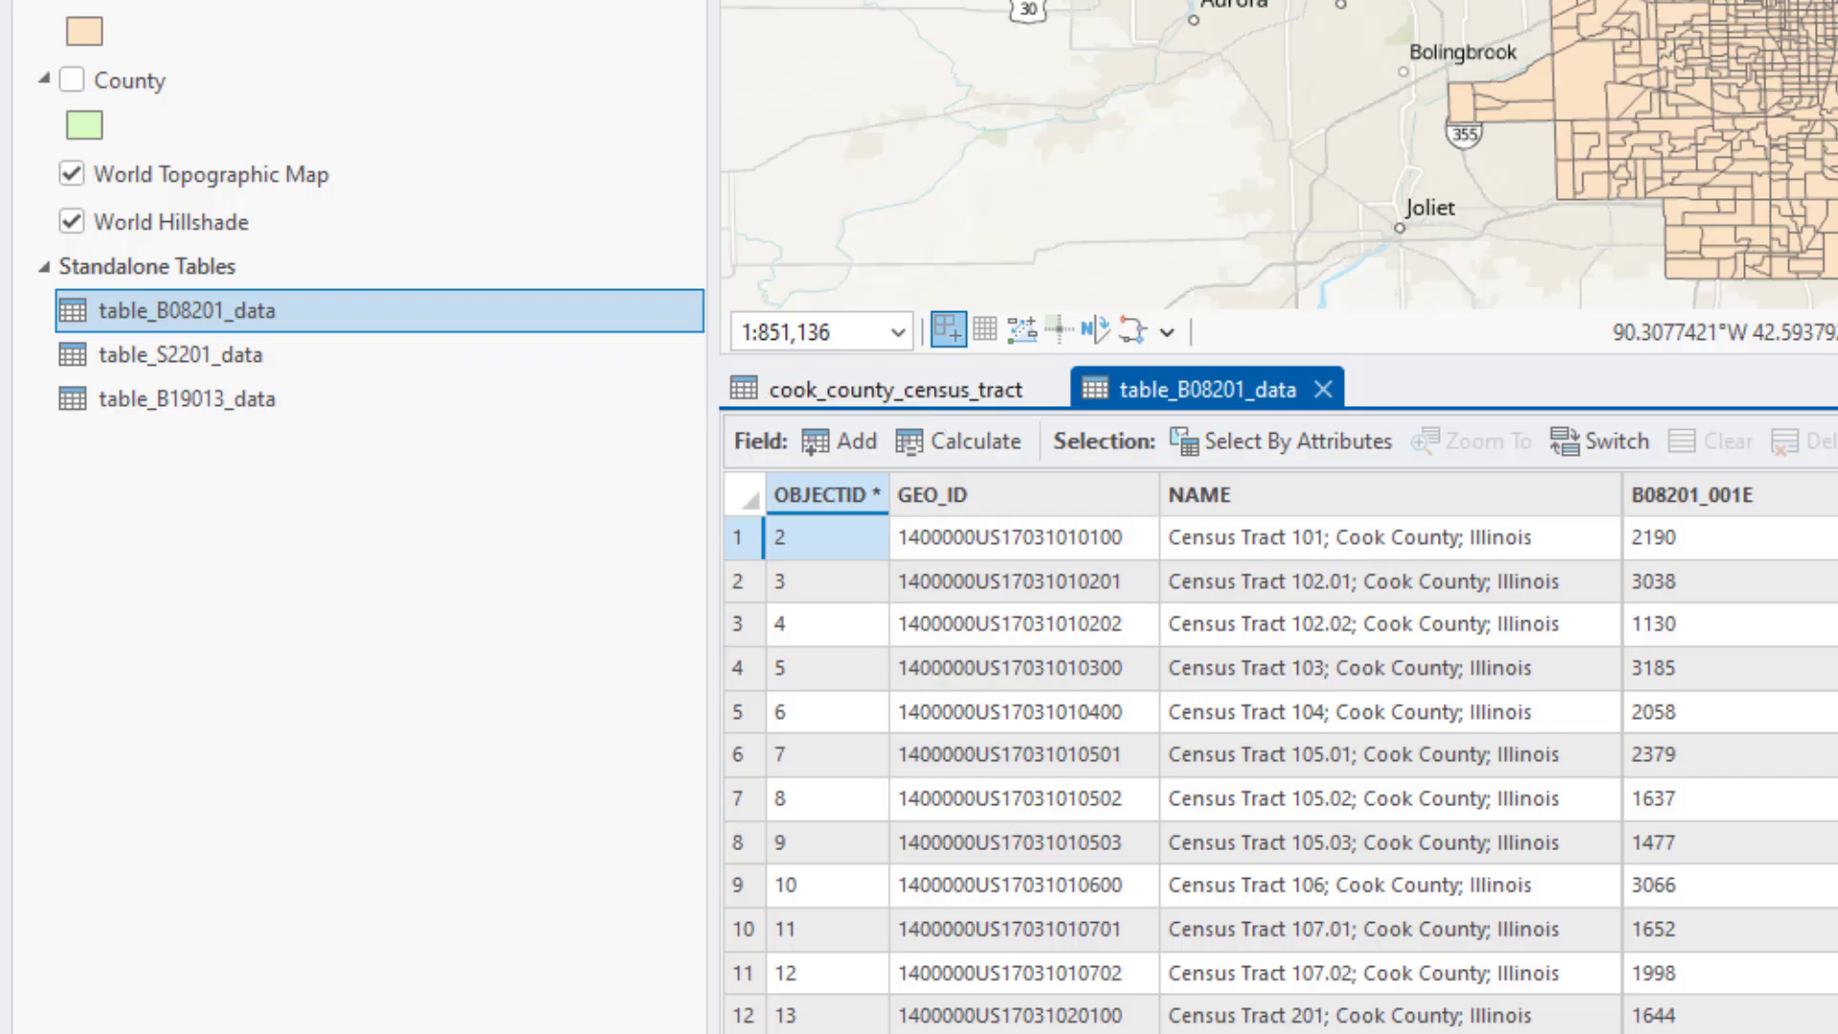
left_click(627, 1033)
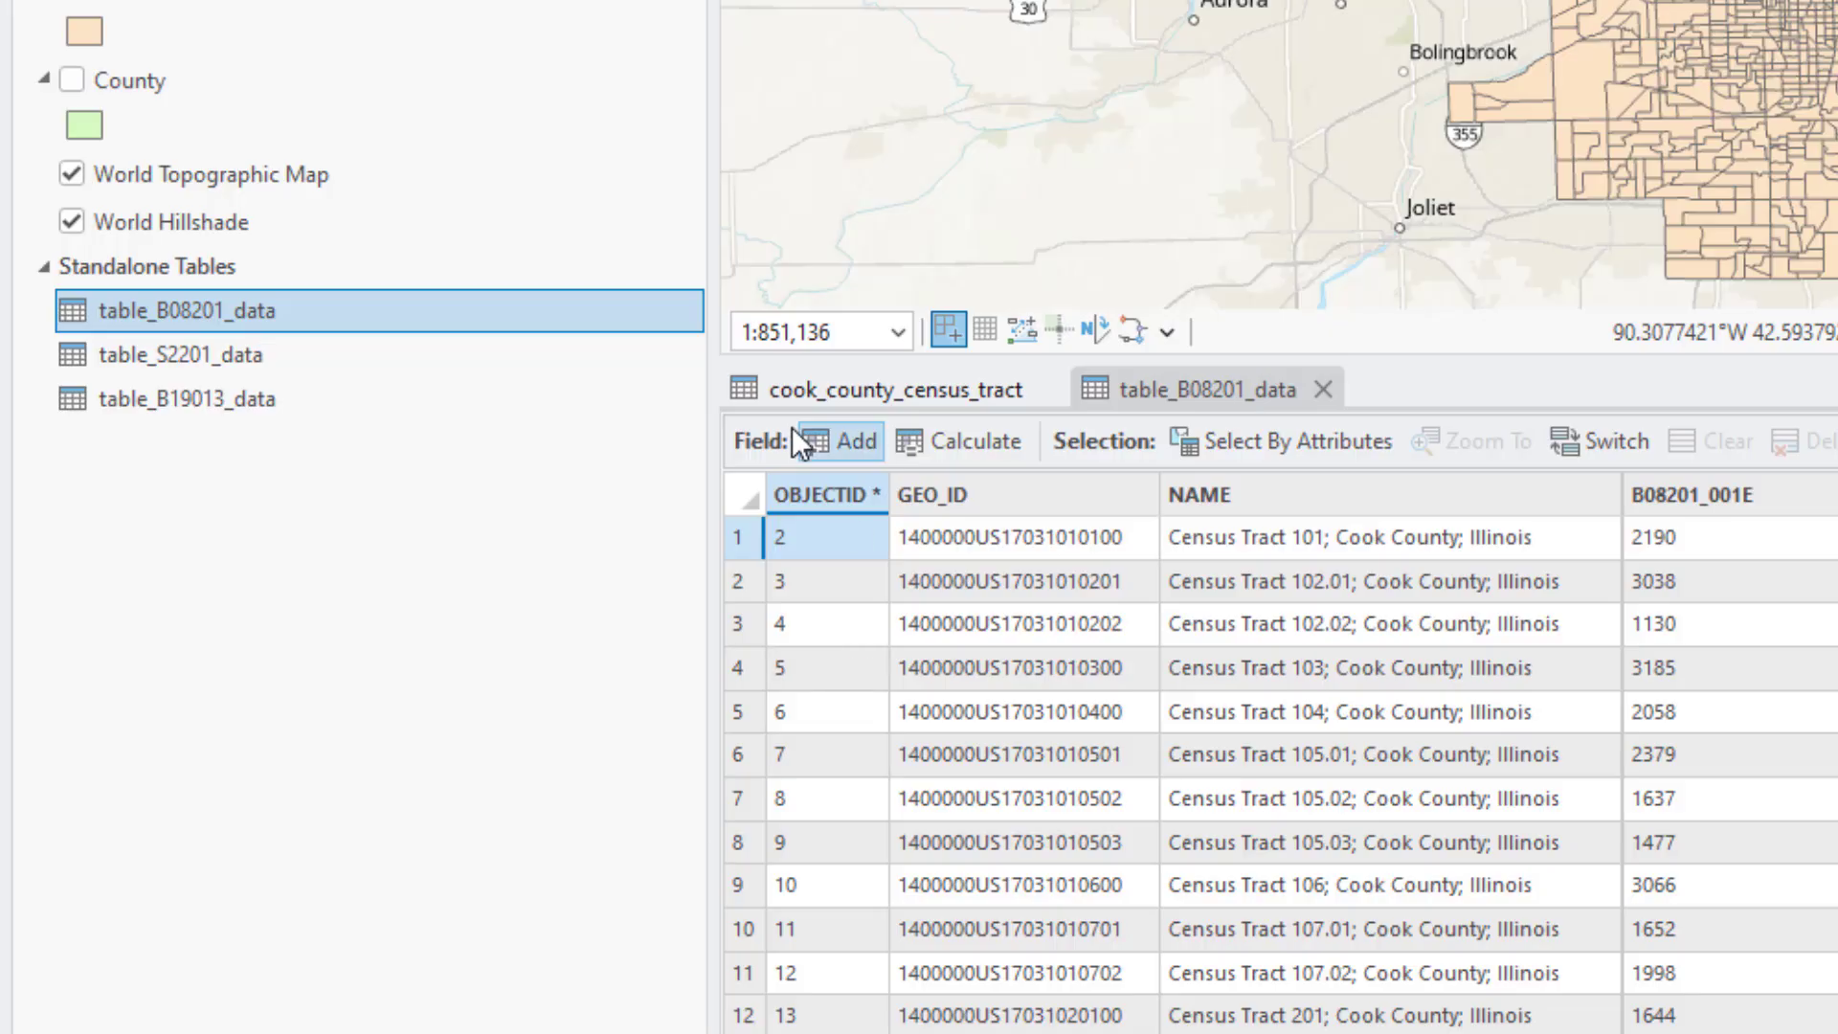
left_click(829, 388)
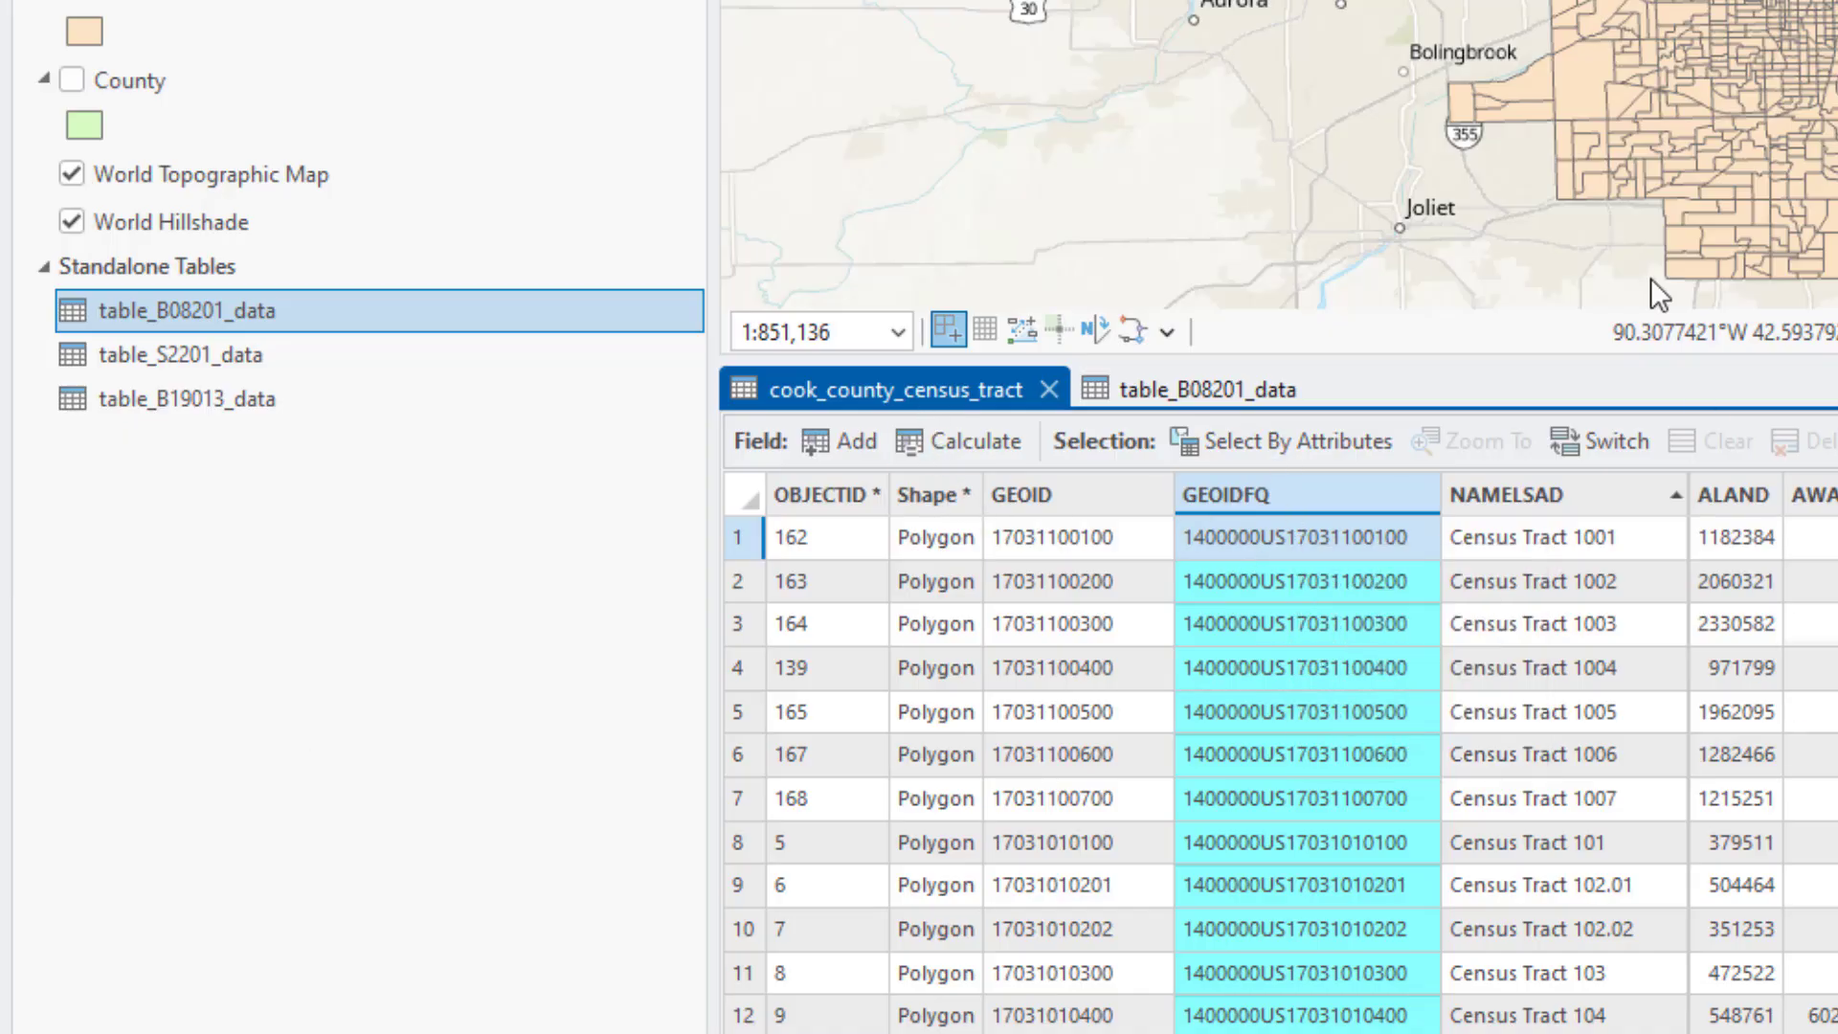
left_click(1164, 393)
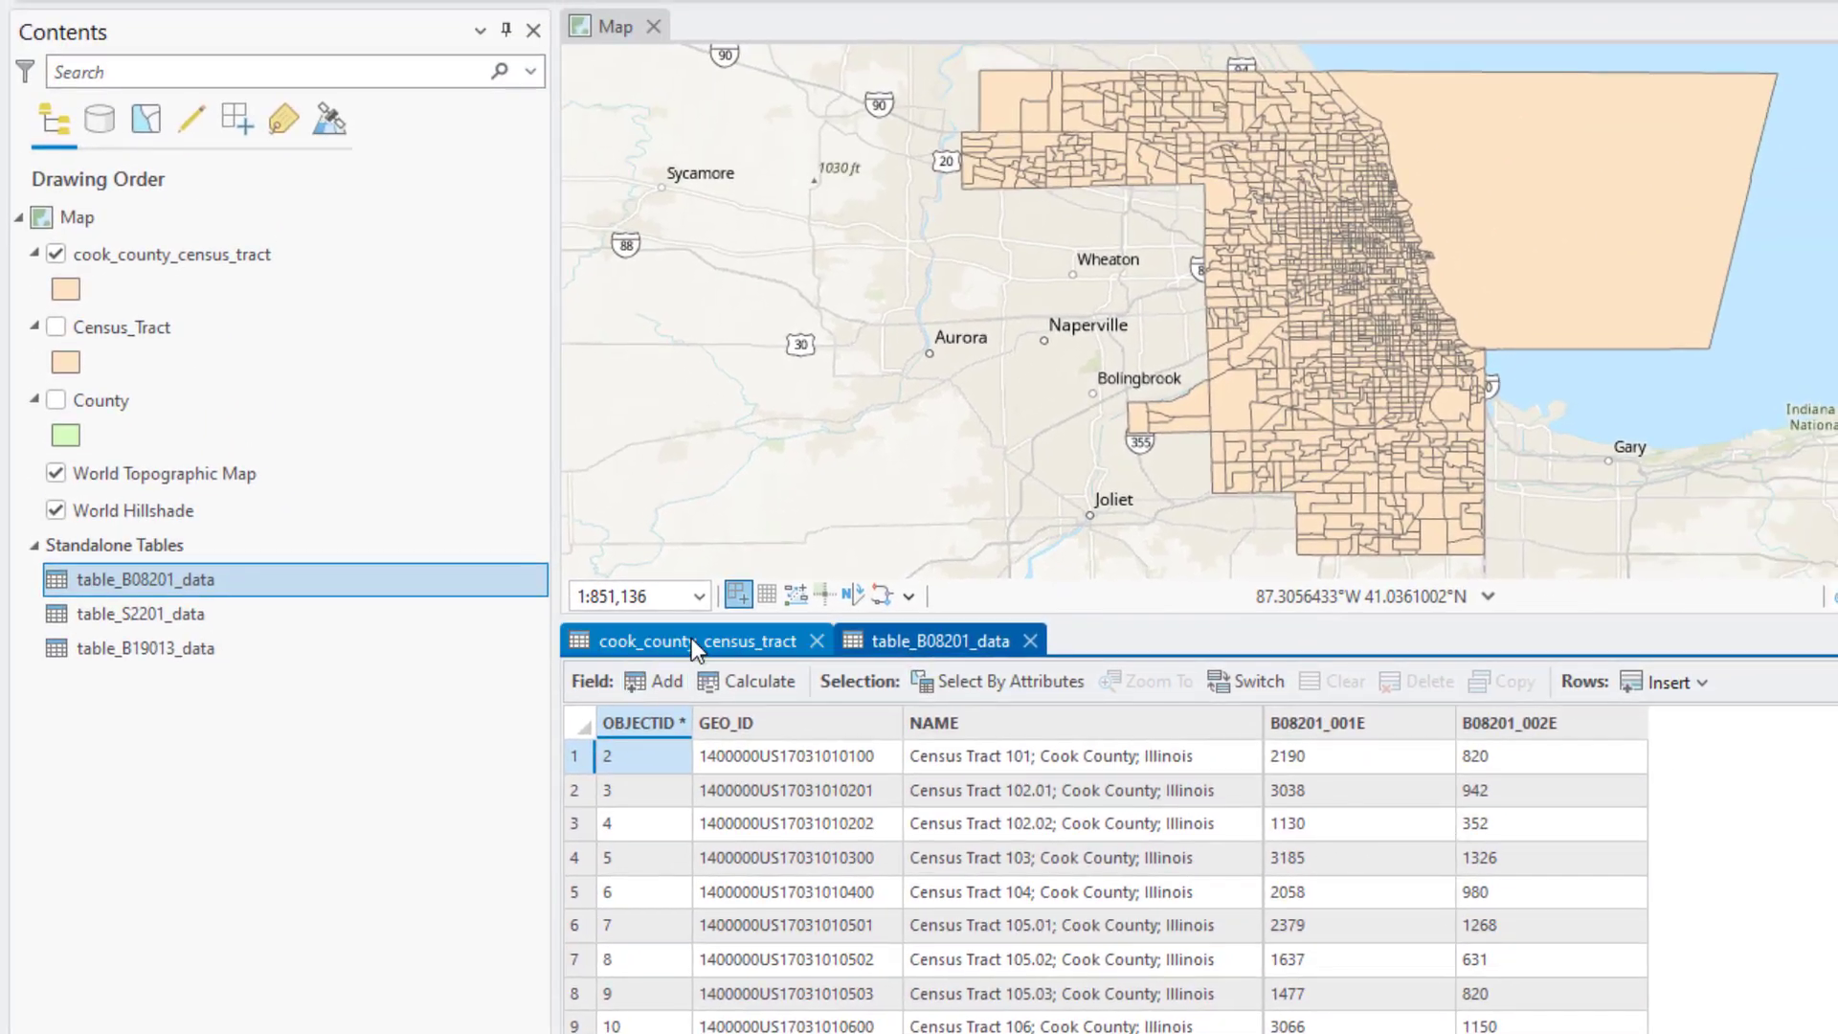
left_click(694, 642)
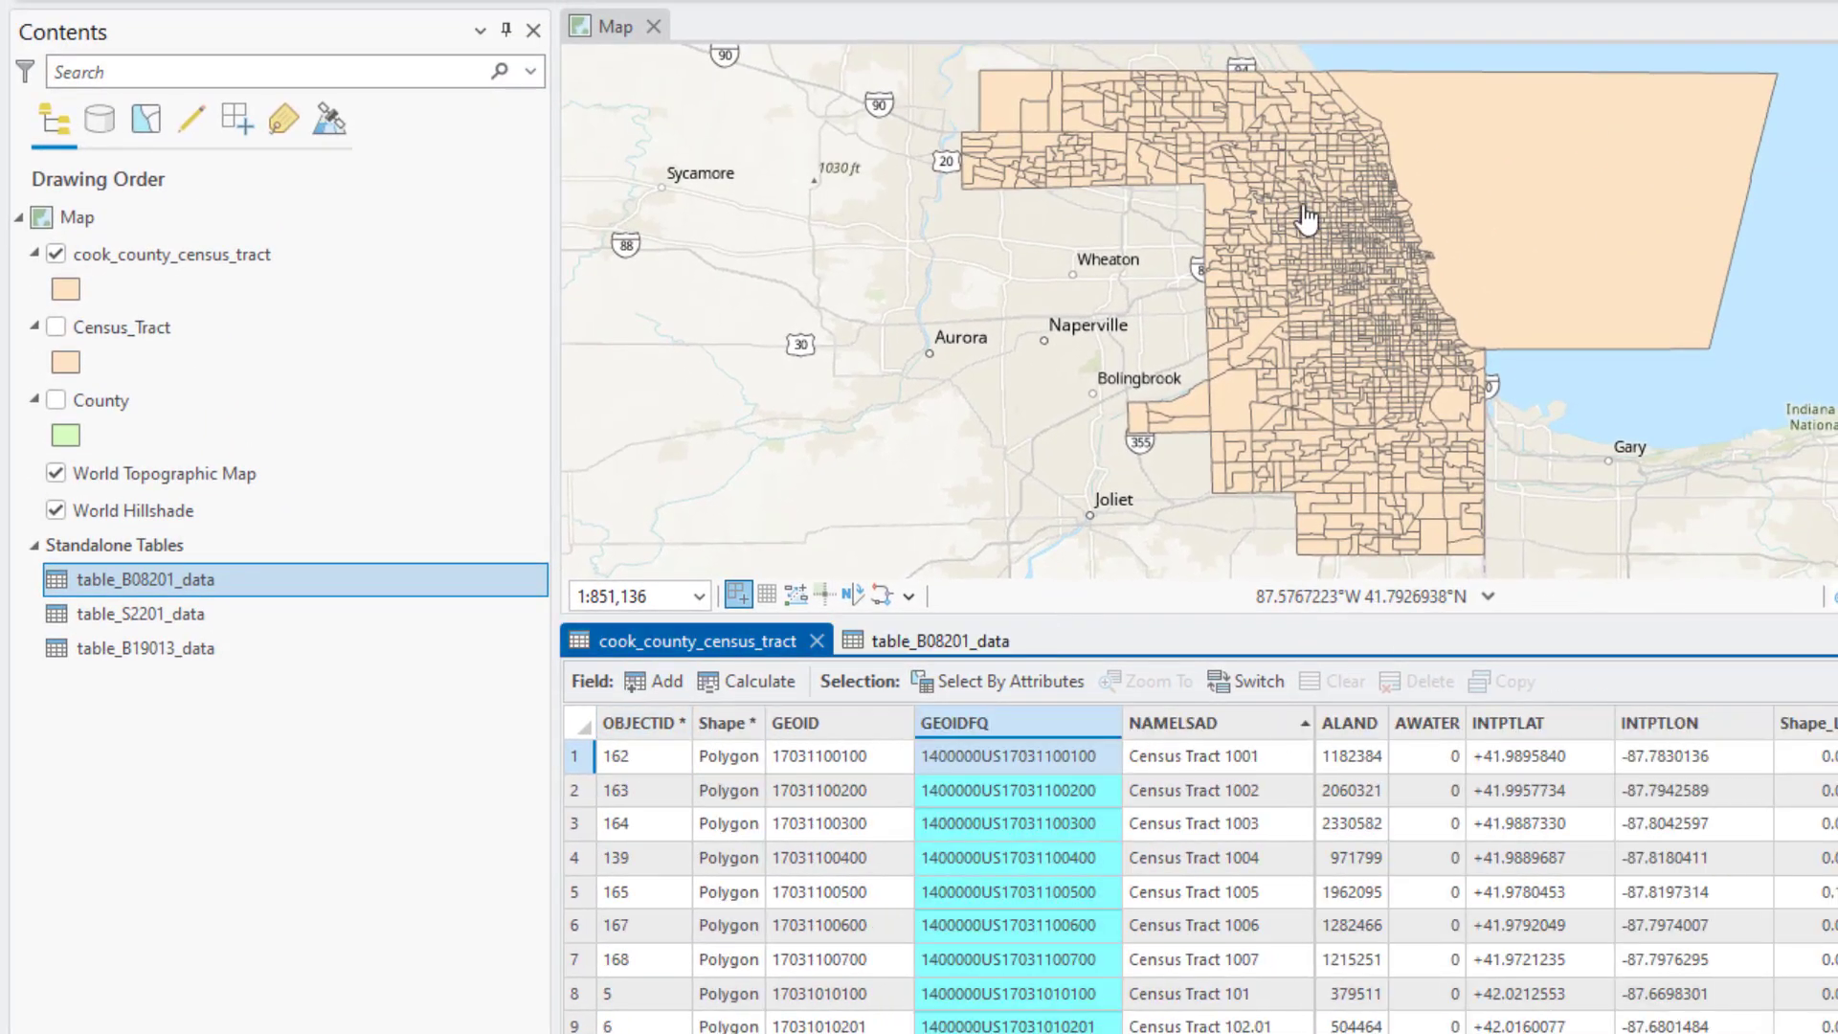
- Set up a join from cook_county_census_tract on GEOIDFQ to table_B08201_data on GEO_ID, using the Join one to first operation
left_click(257, 257)
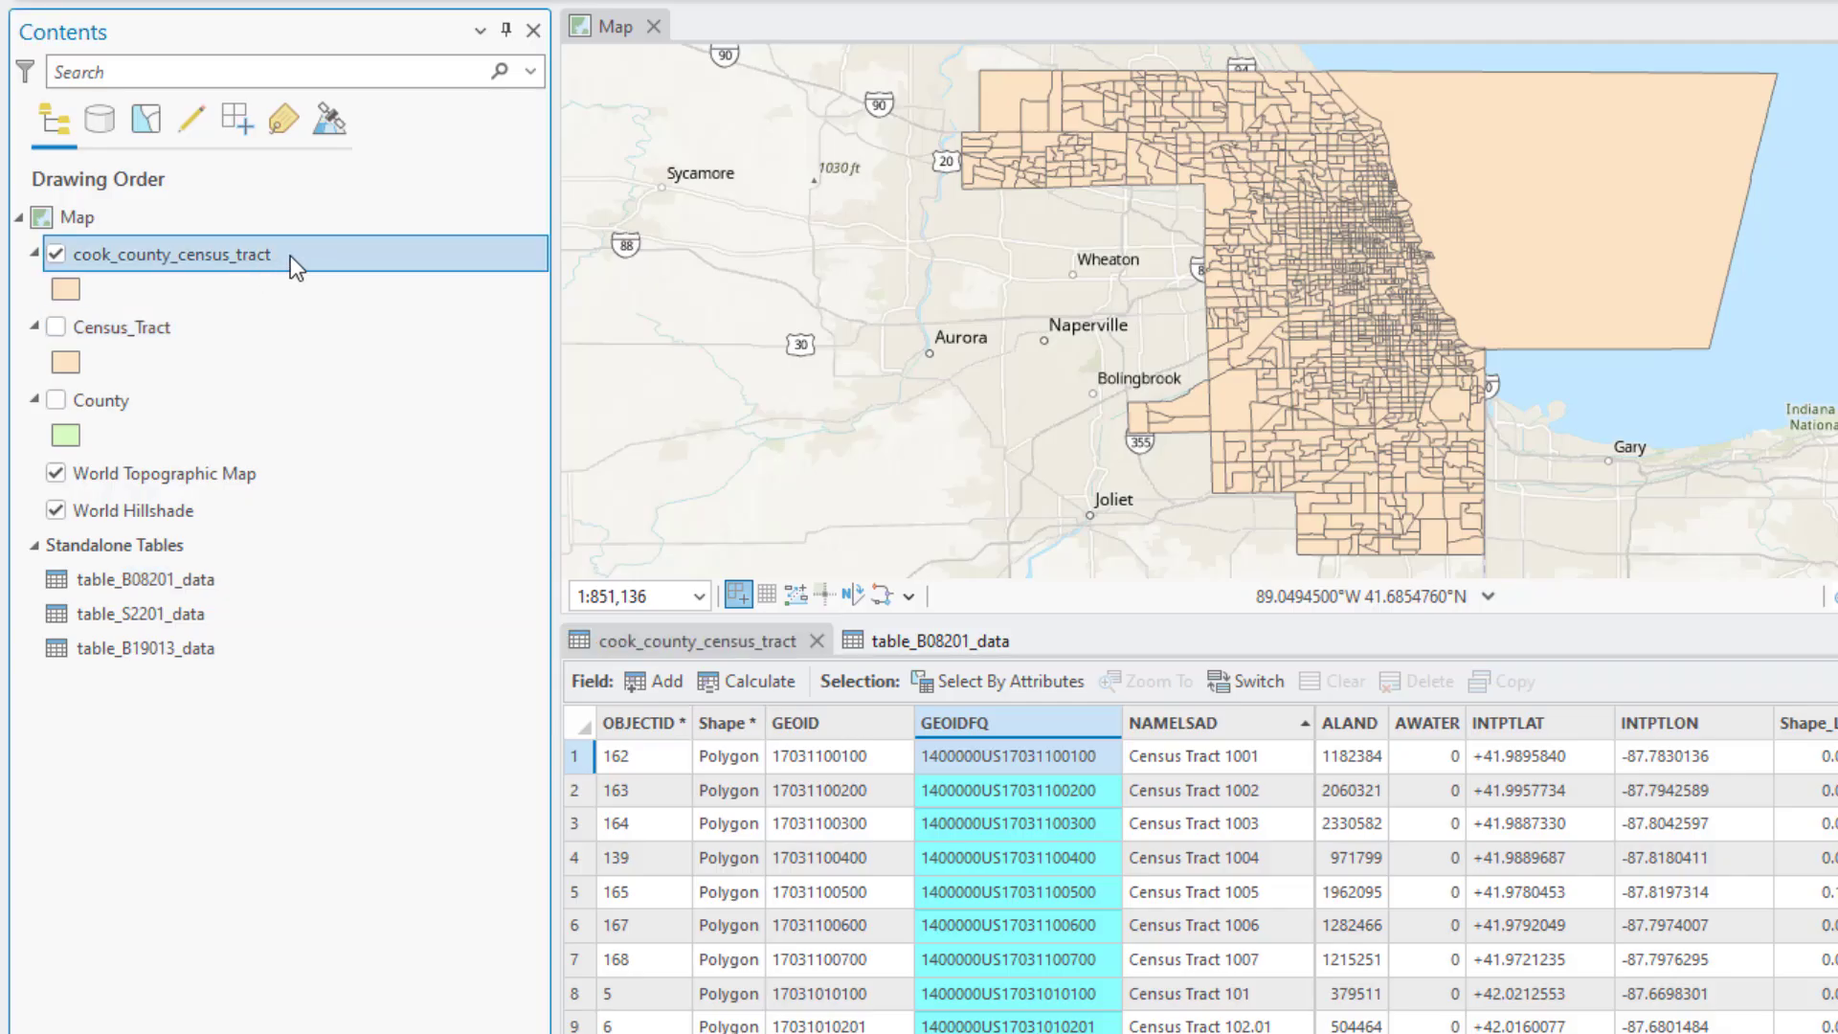
right_click(290, 255)
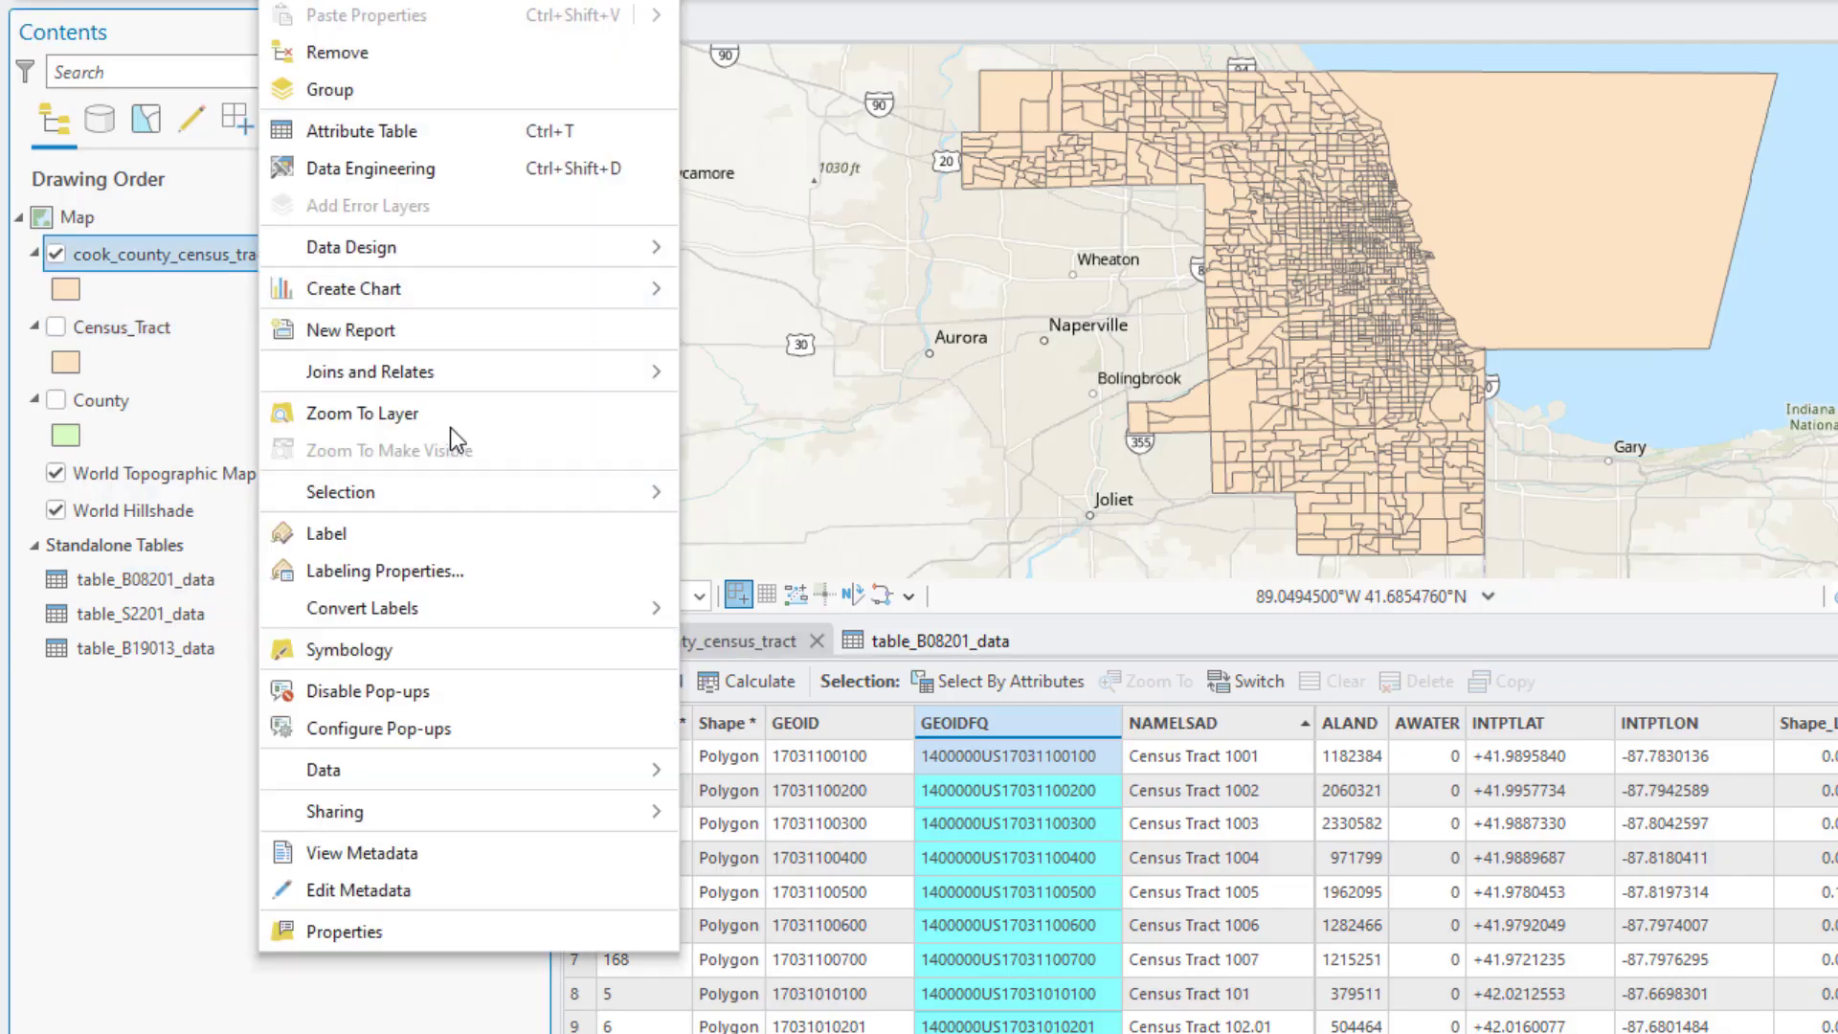
mouse_move(463, 381)
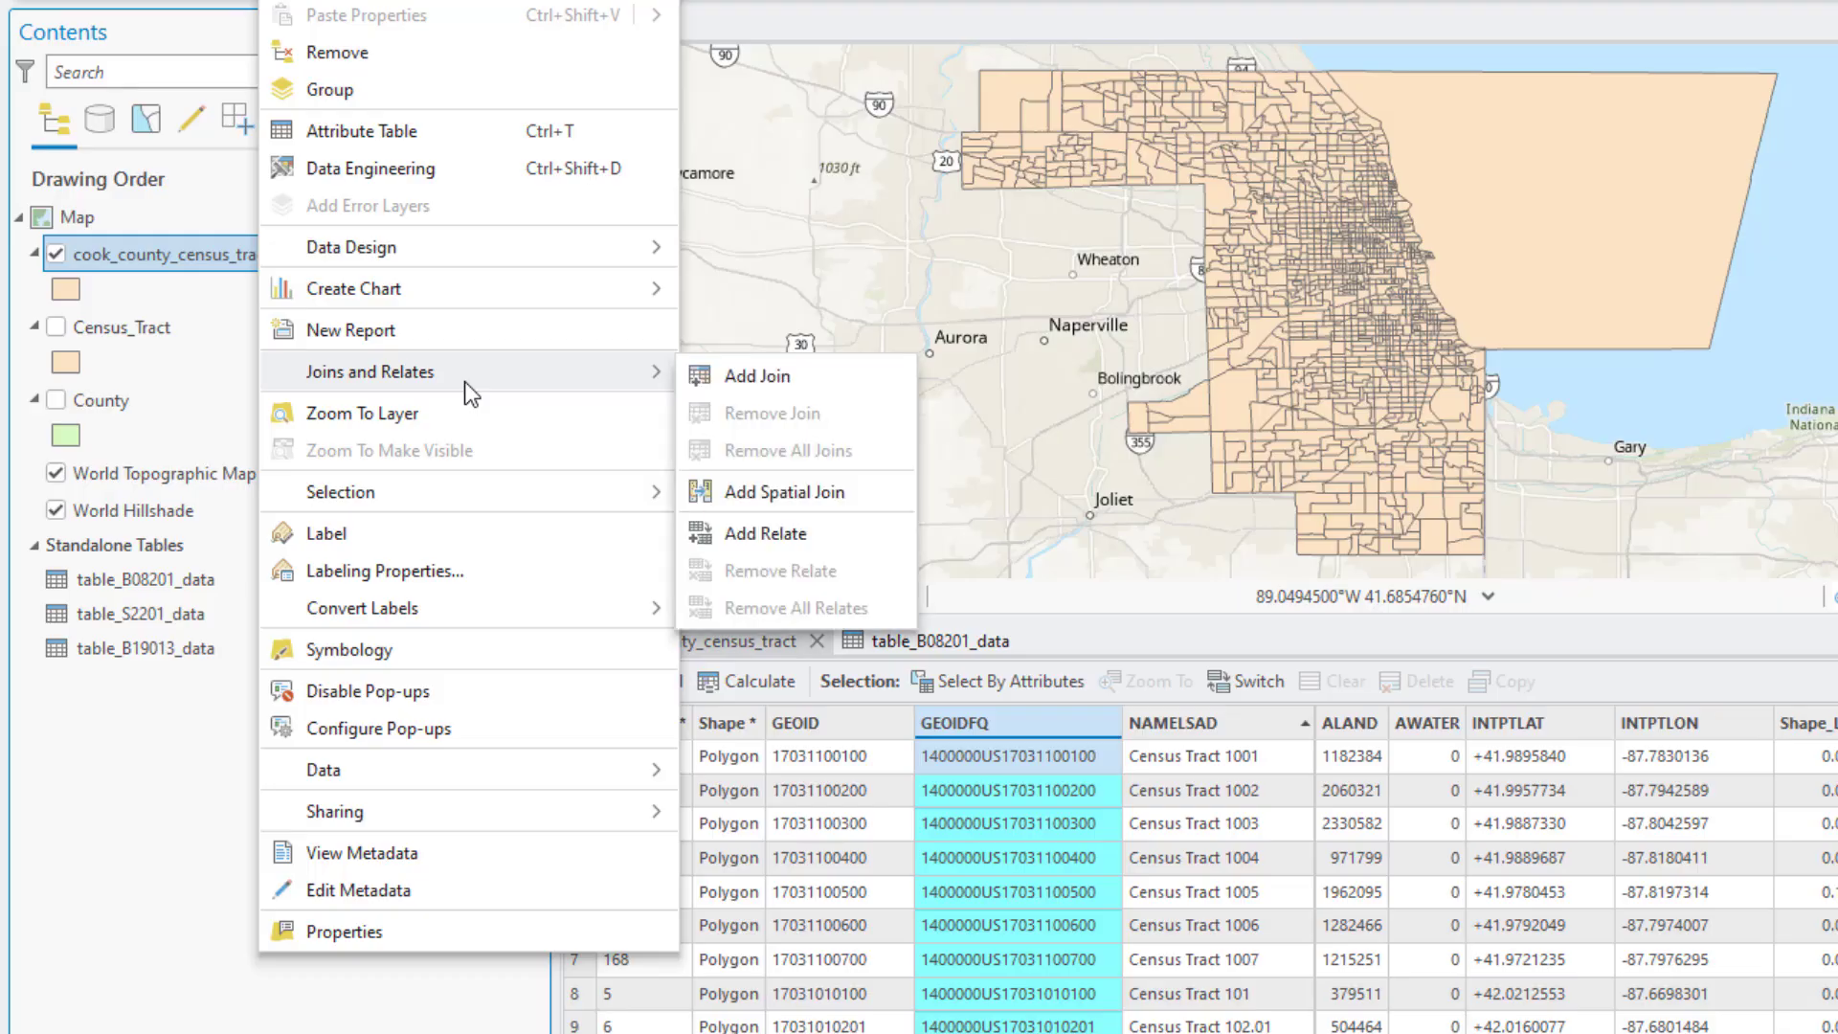
left_click(775, 380)
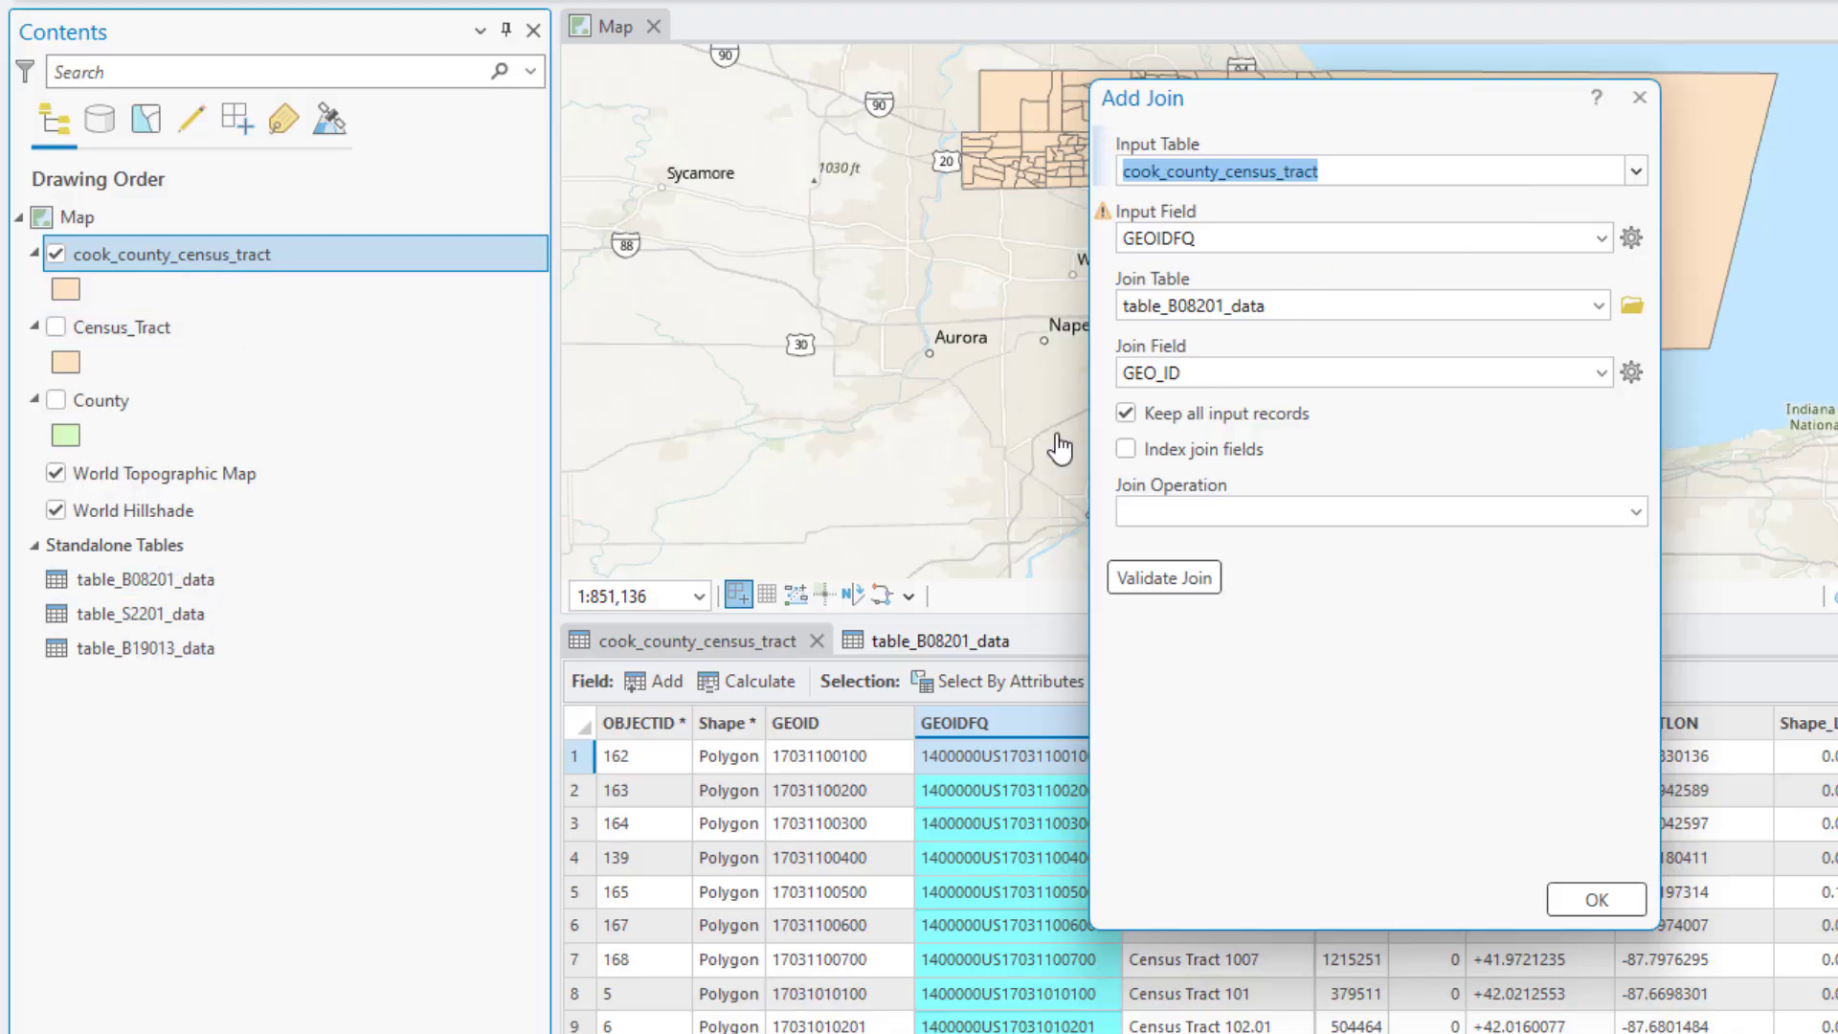
left_click(1600, 238)
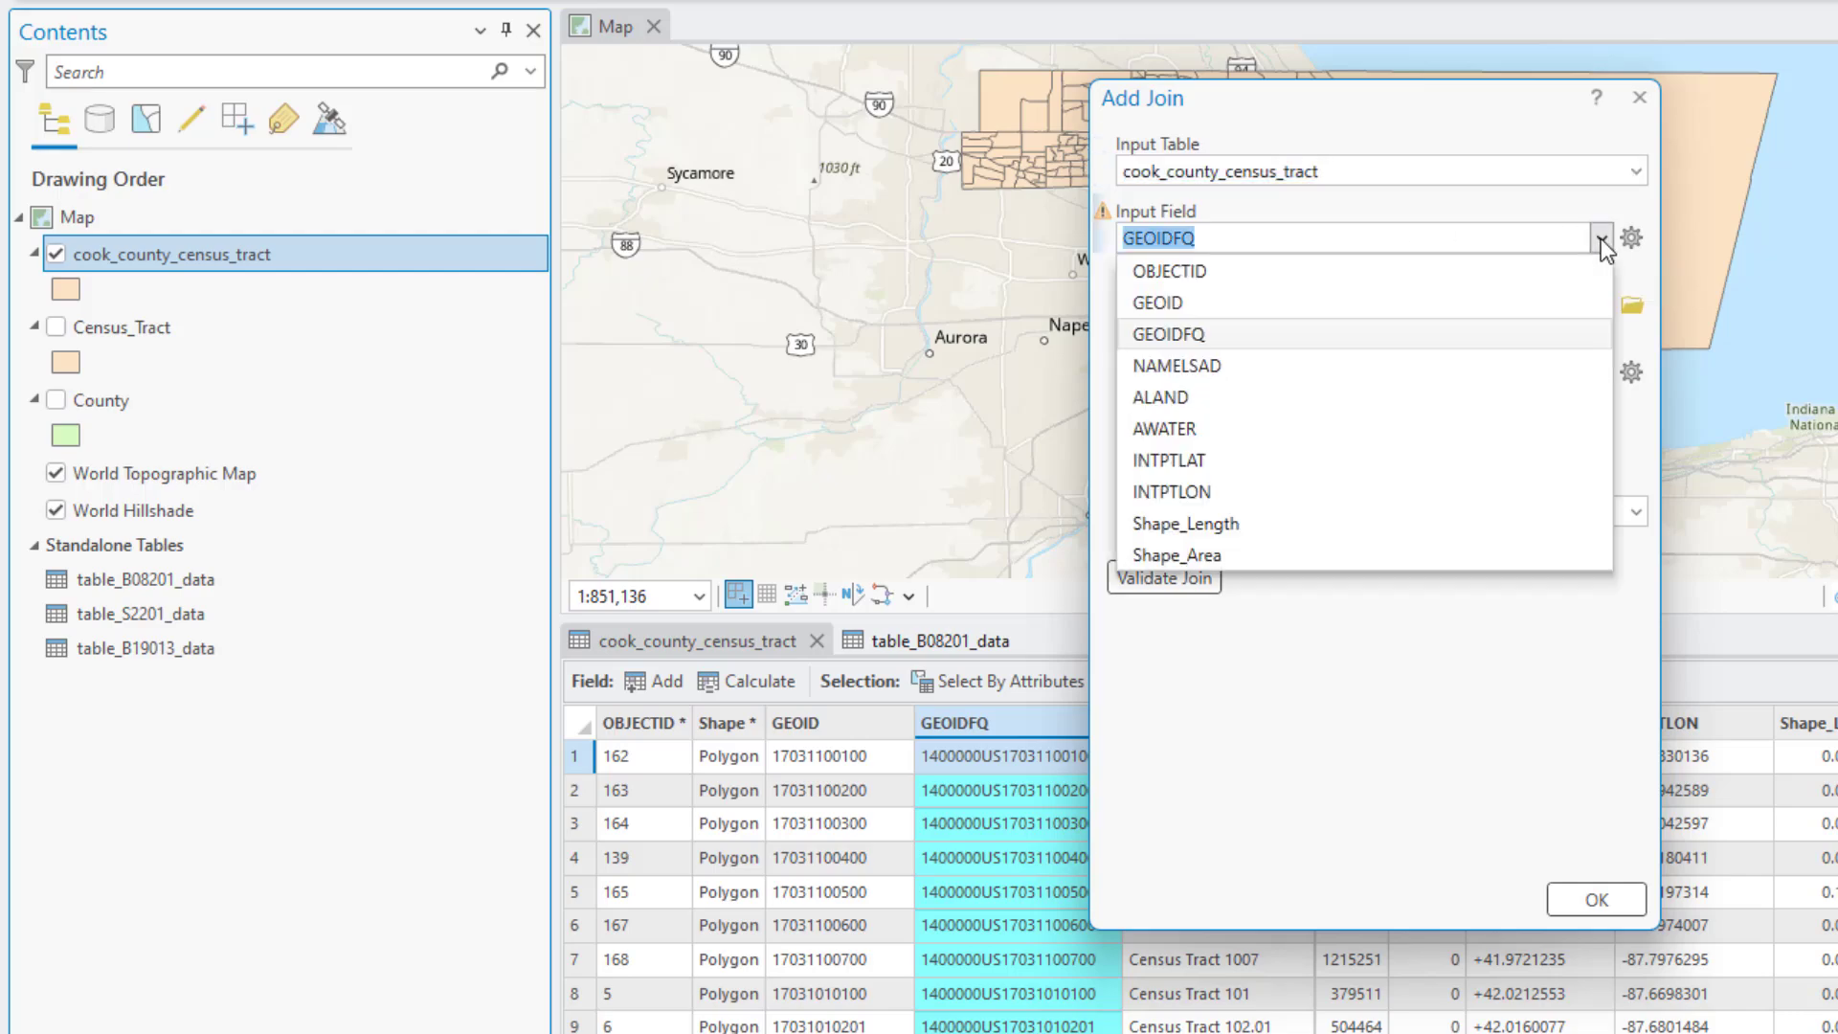
left_click(1601, 238)
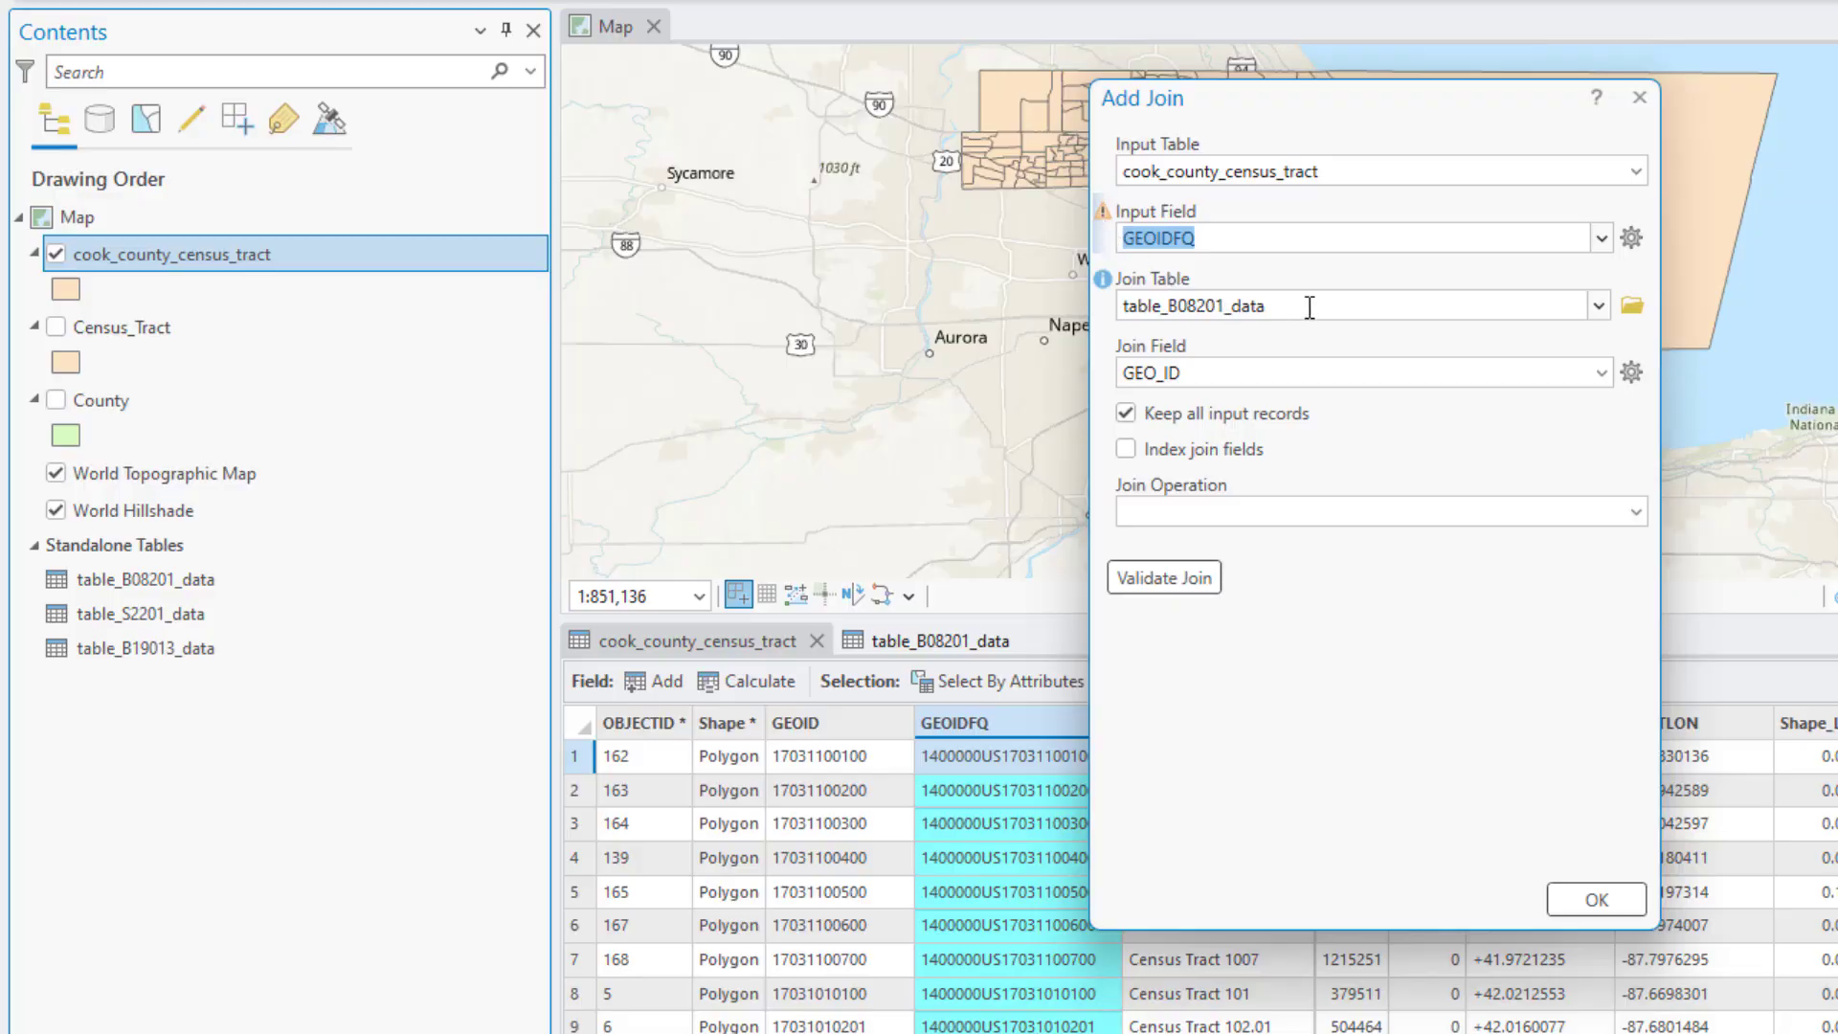
left_click(1158, 312)
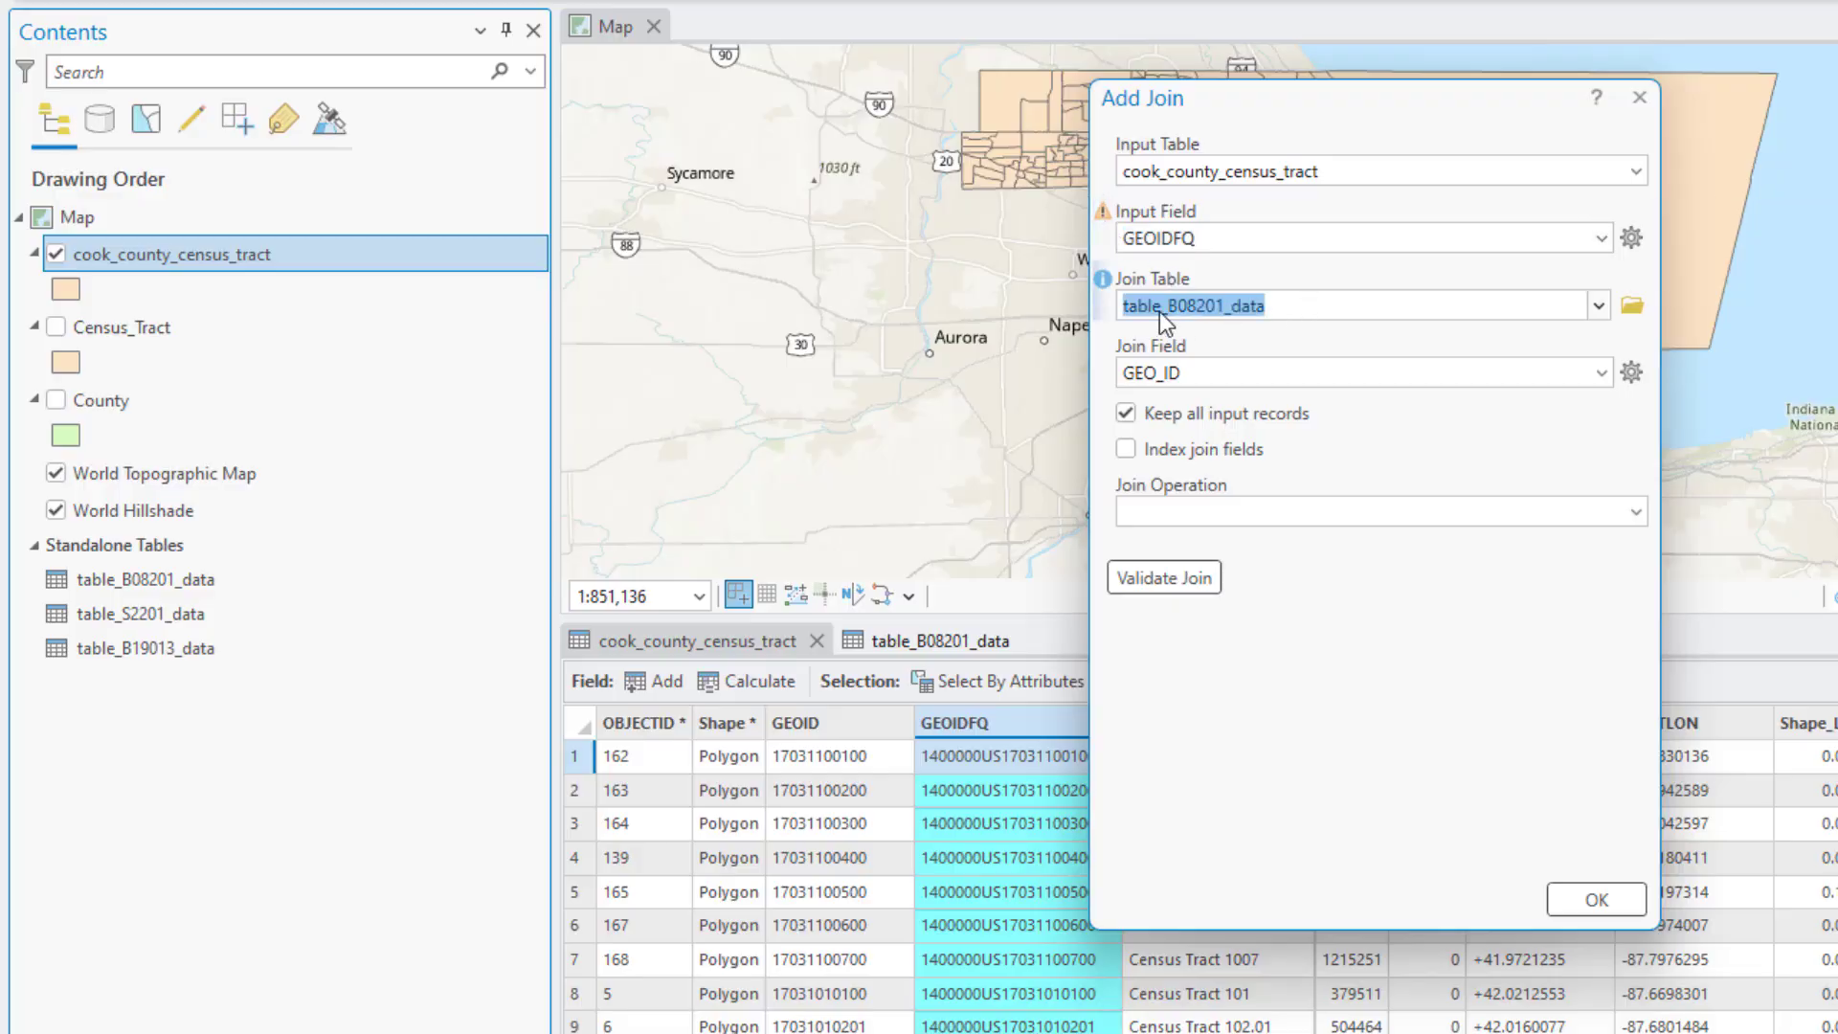
left_click(1600, 306)
left_click(1600, 306)
left_click(1643, 503)
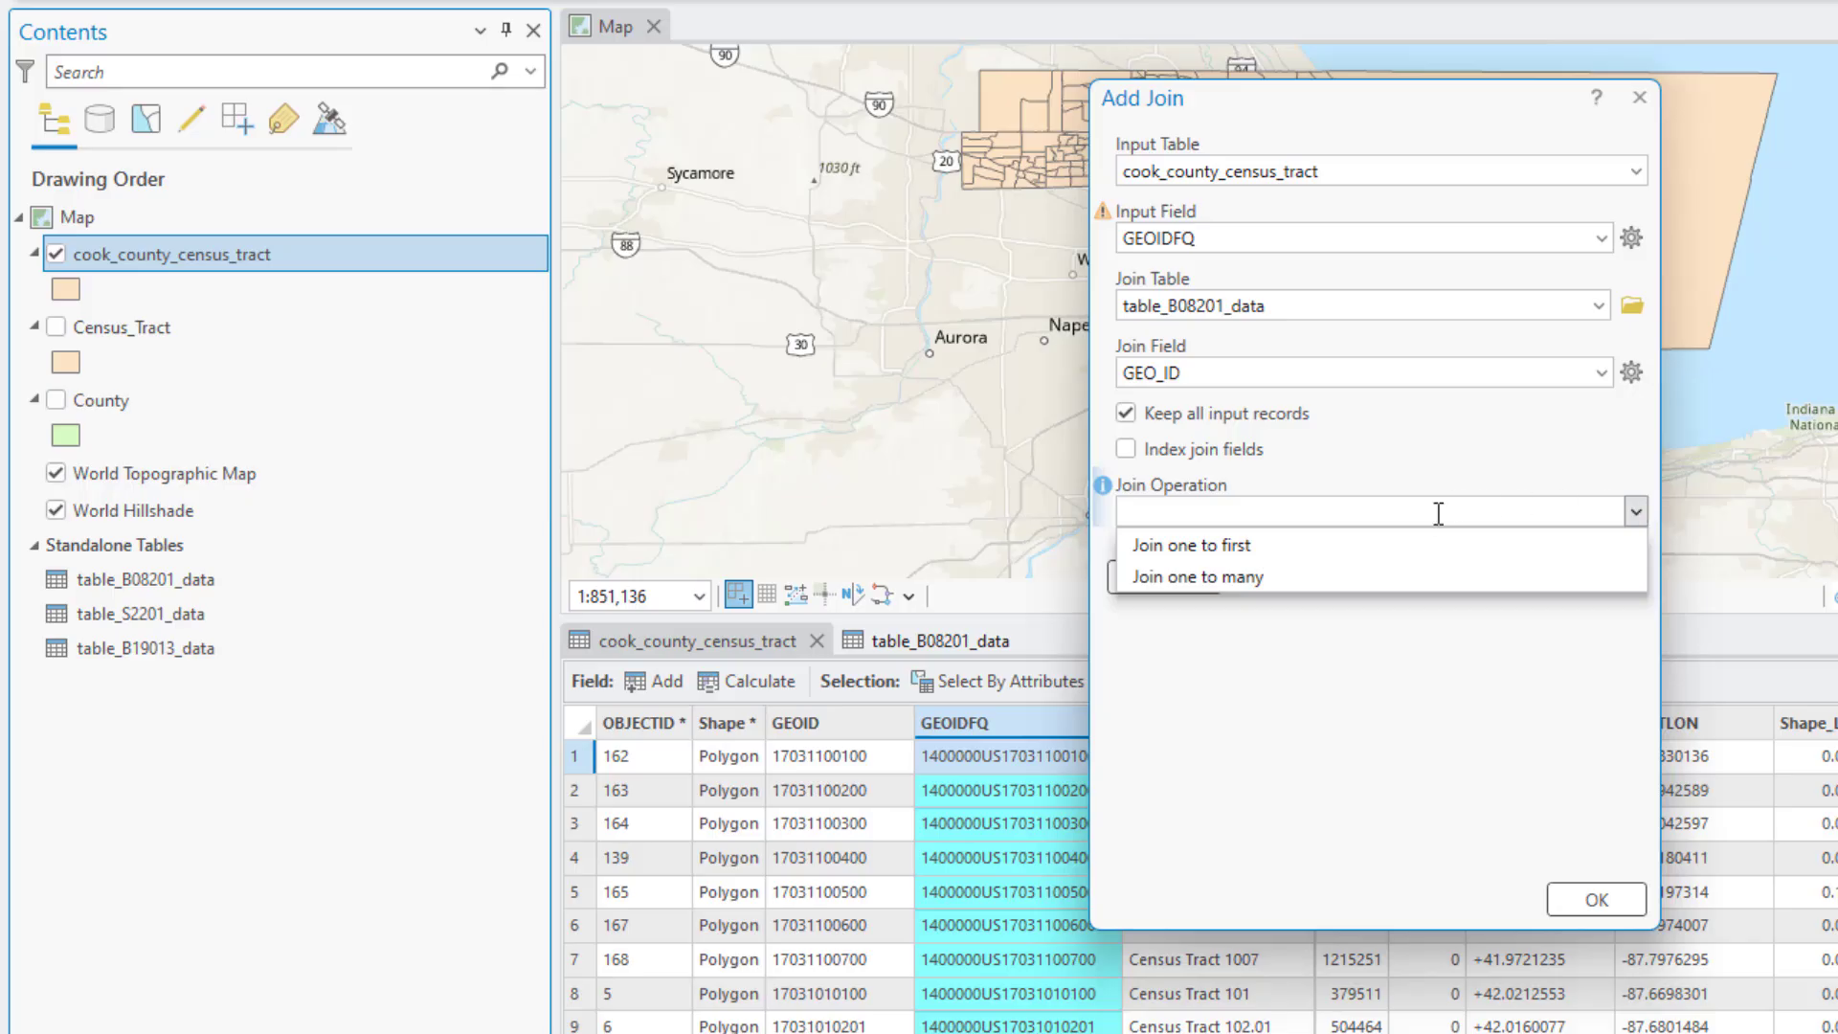
left_click(1445, 545)
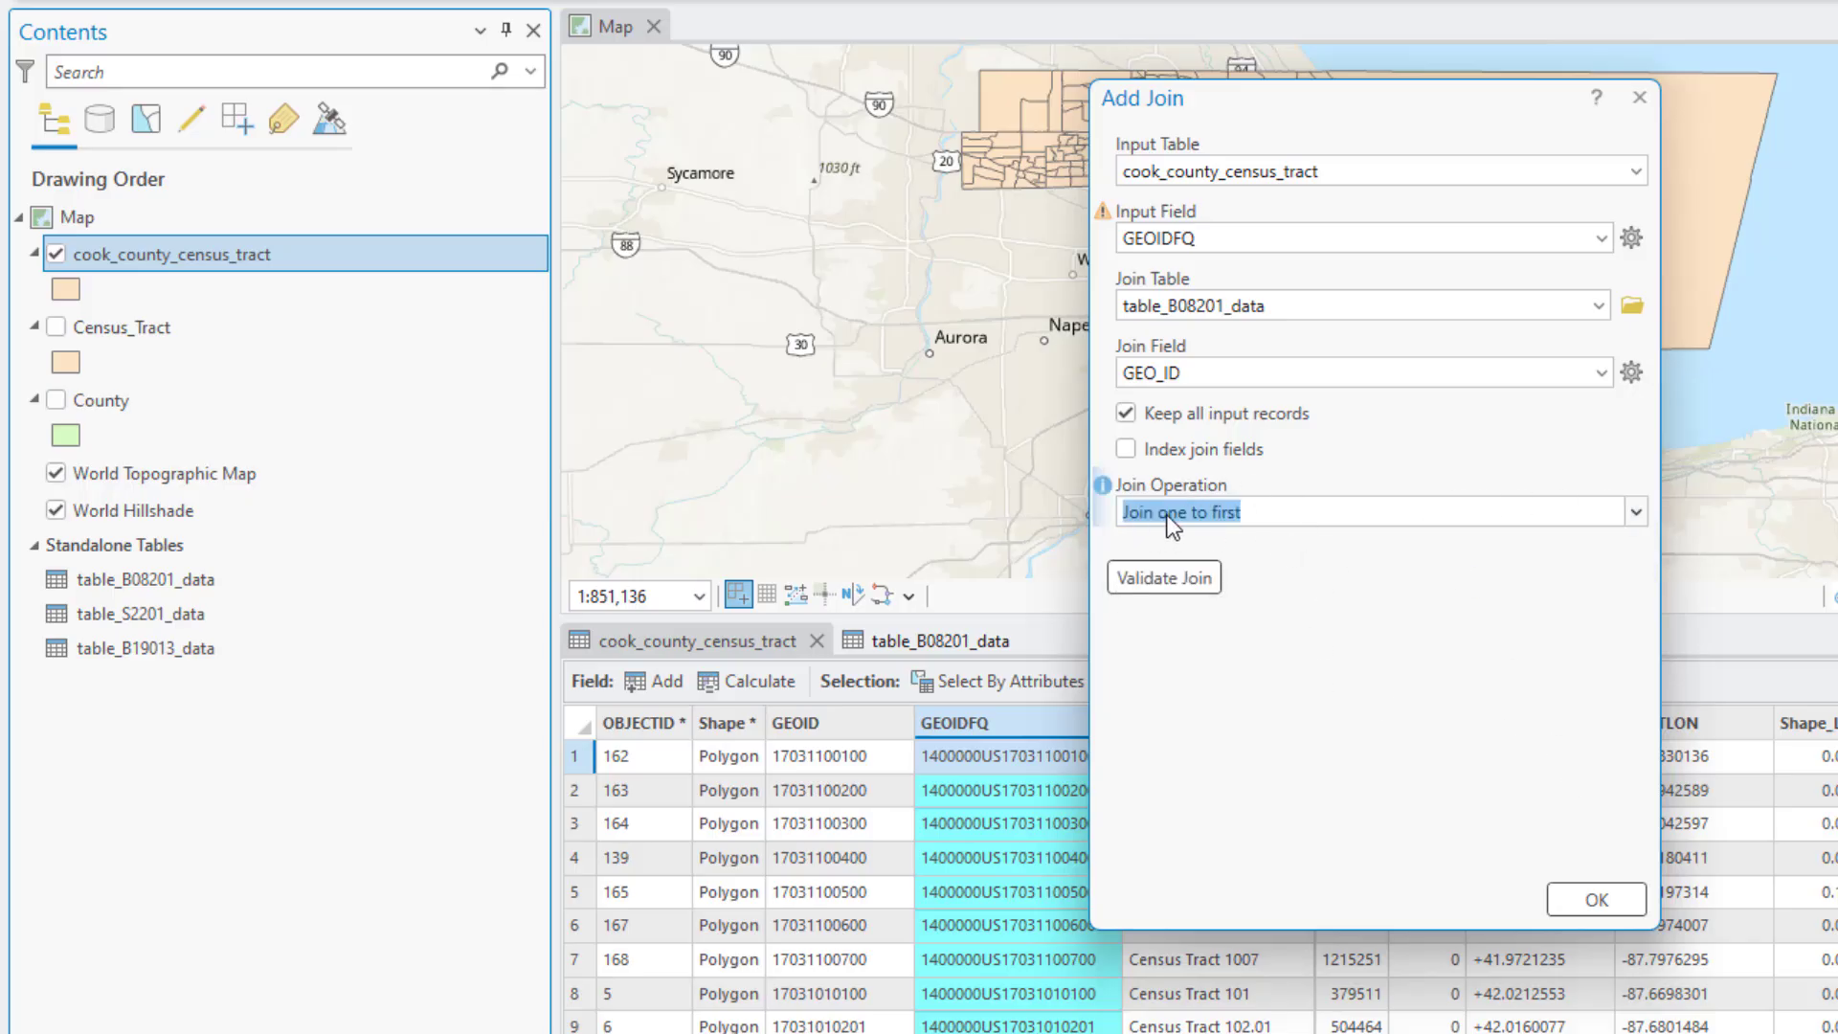
mouse_move(1111, 490)
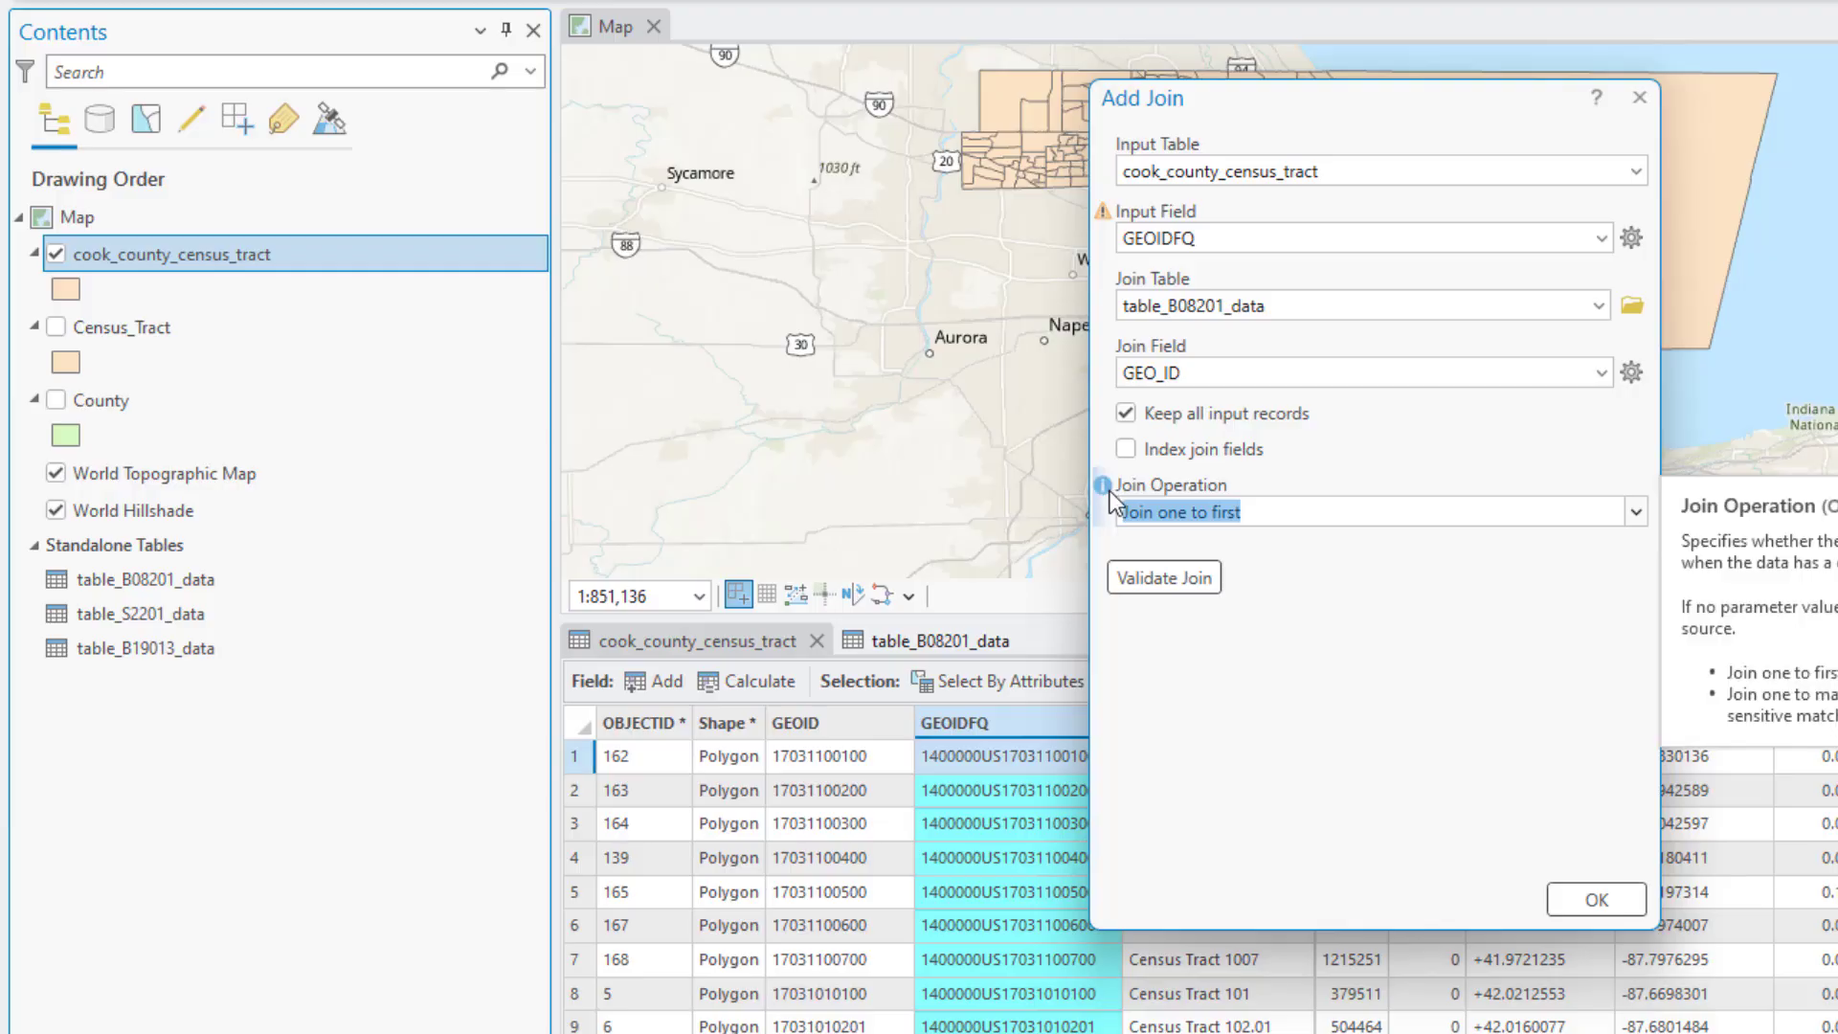
- Validate the join and review the matched record counts in the validation message
left_click(1130, 578)
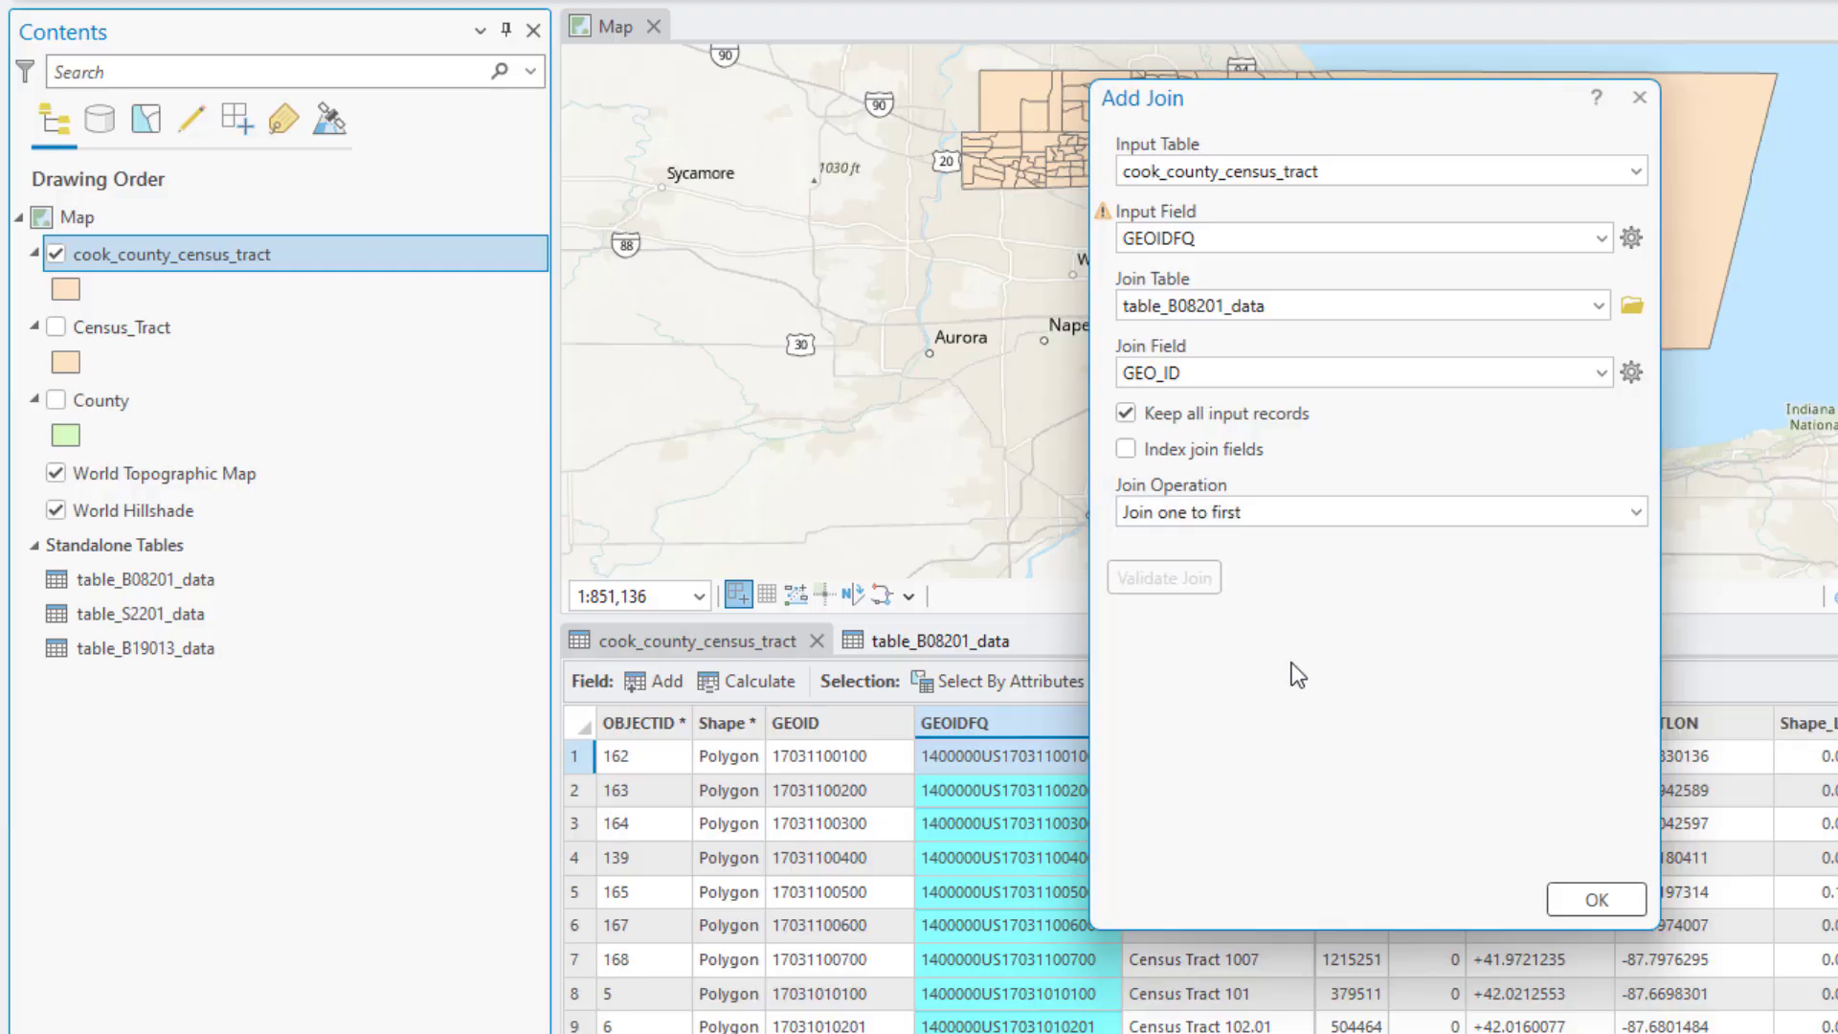
scroll(1369, 565, "down", 1)
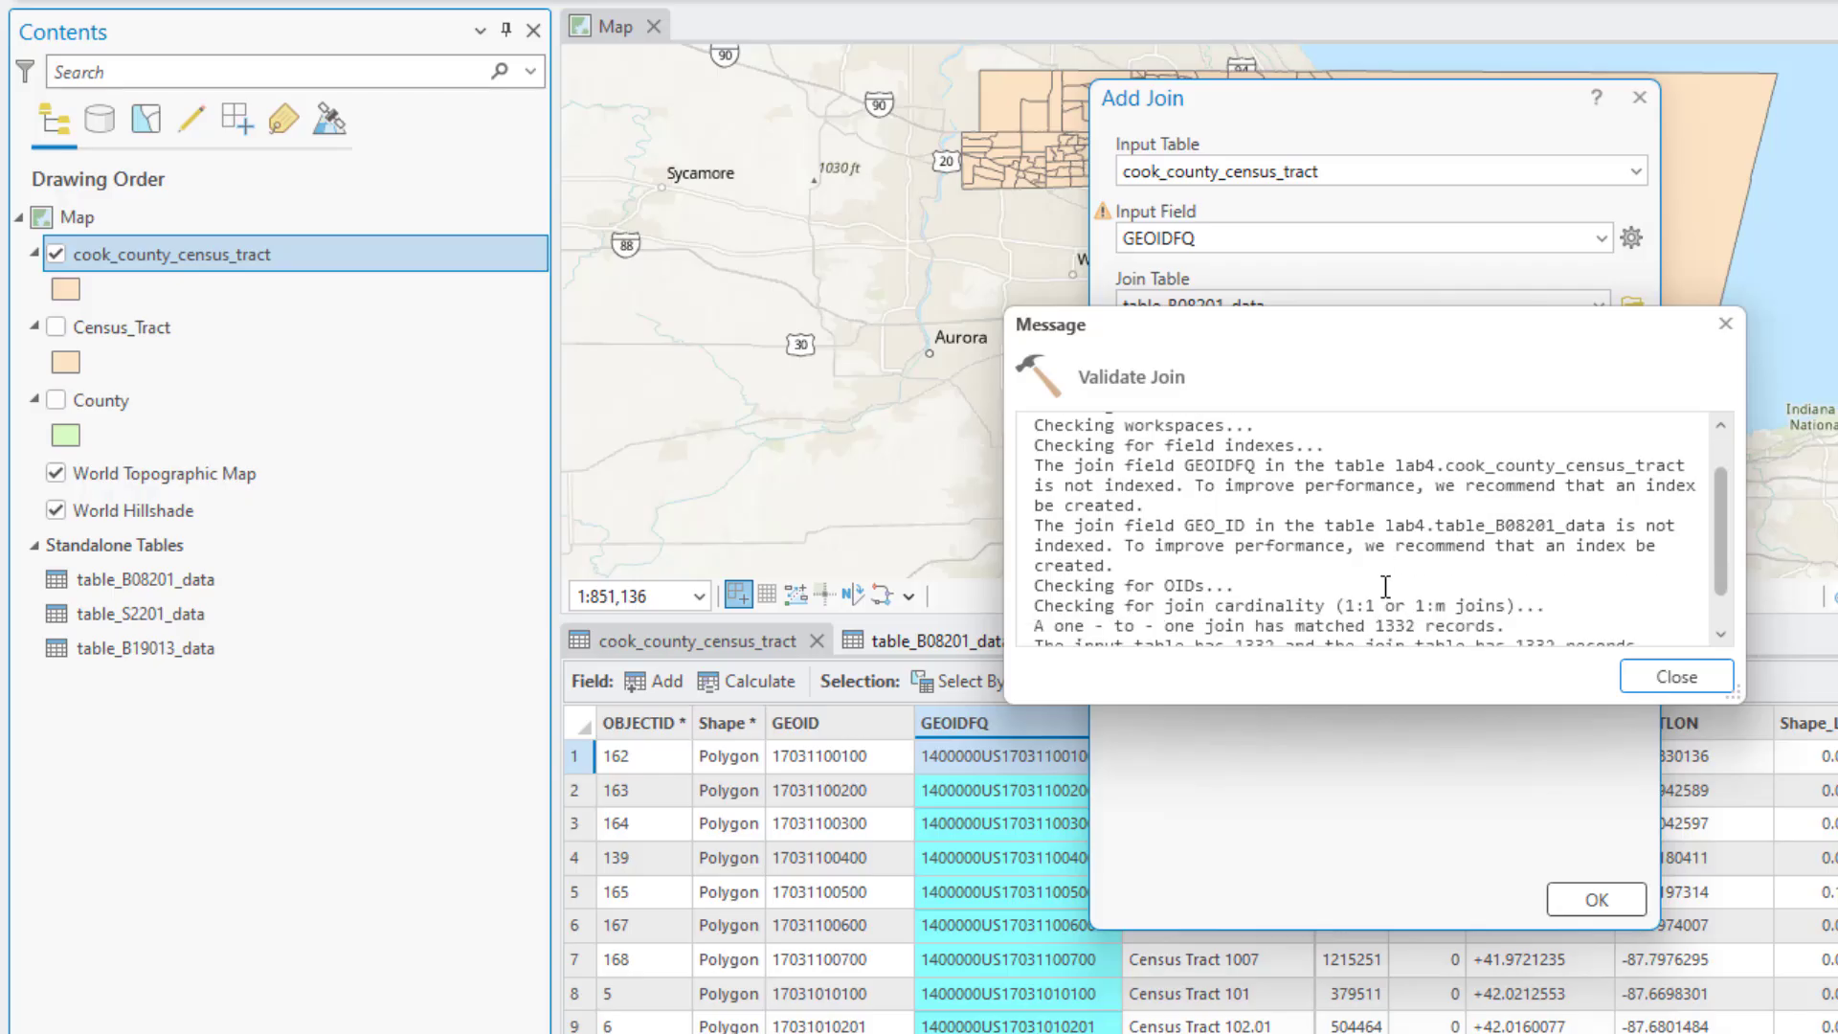
scroll(1369, 577, "down", 1)
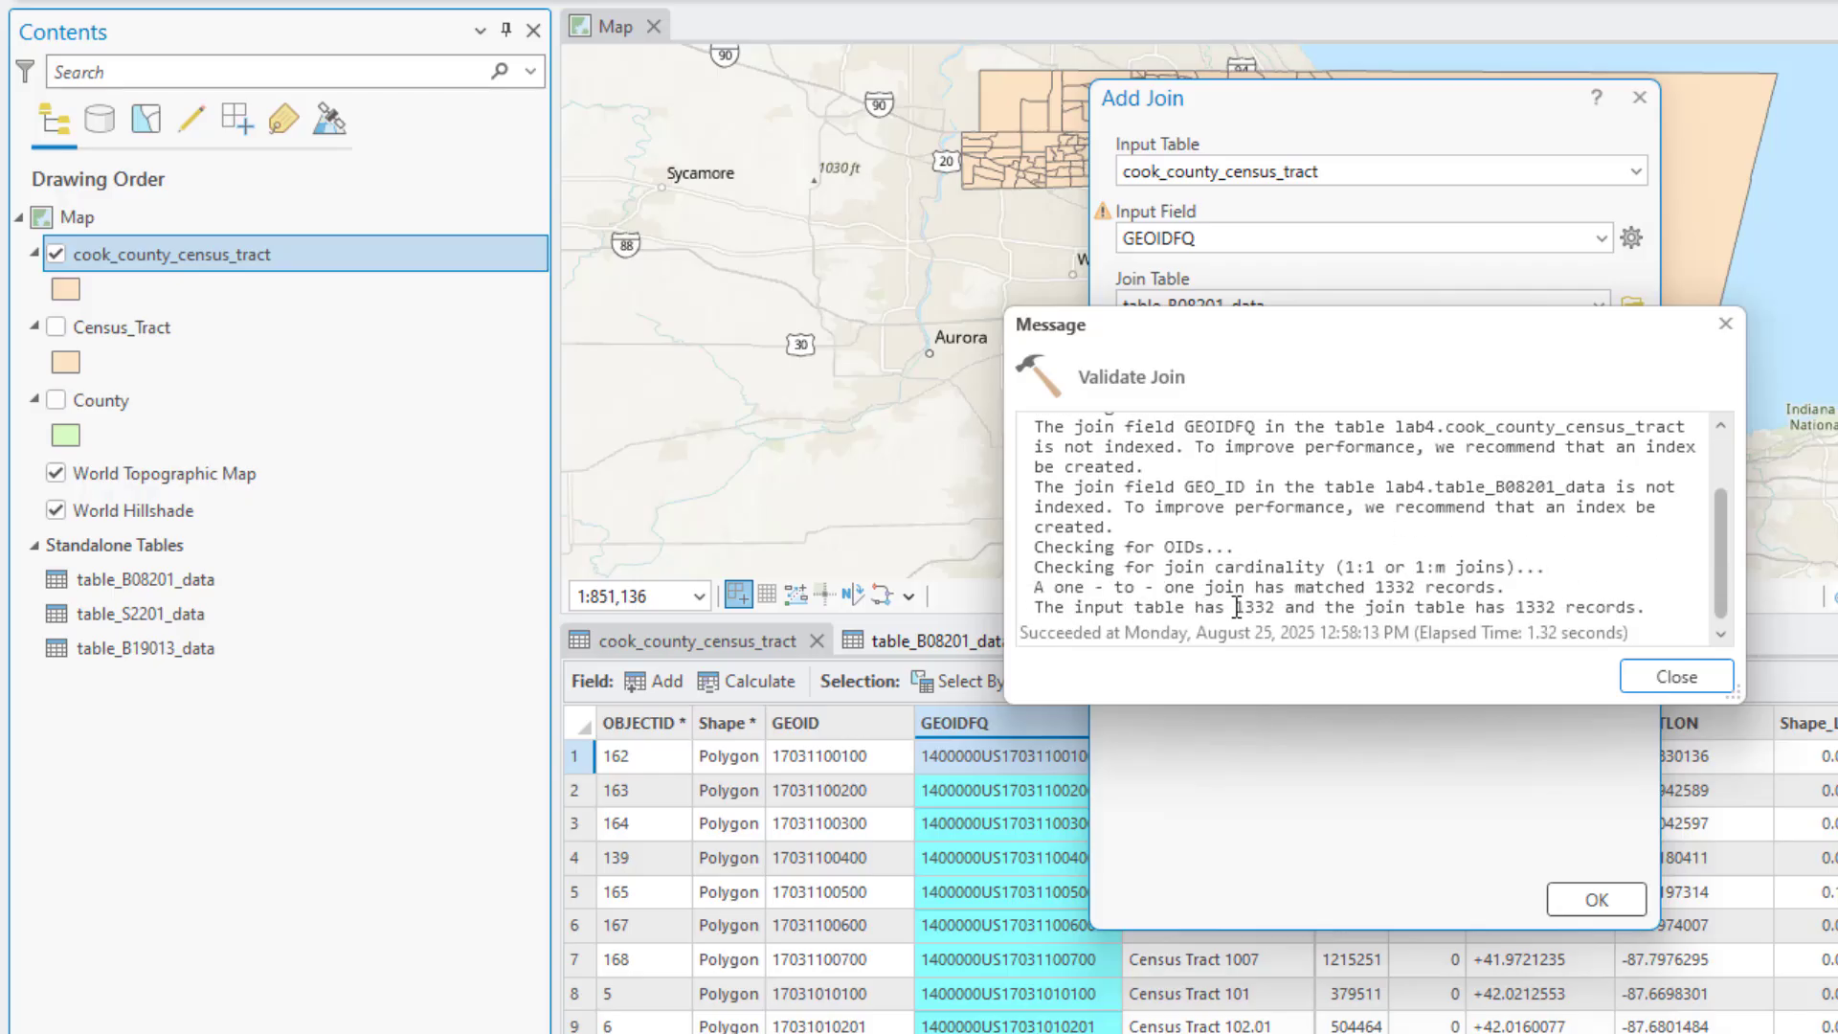
left_click_drag(1045, 587, 1427, 591)
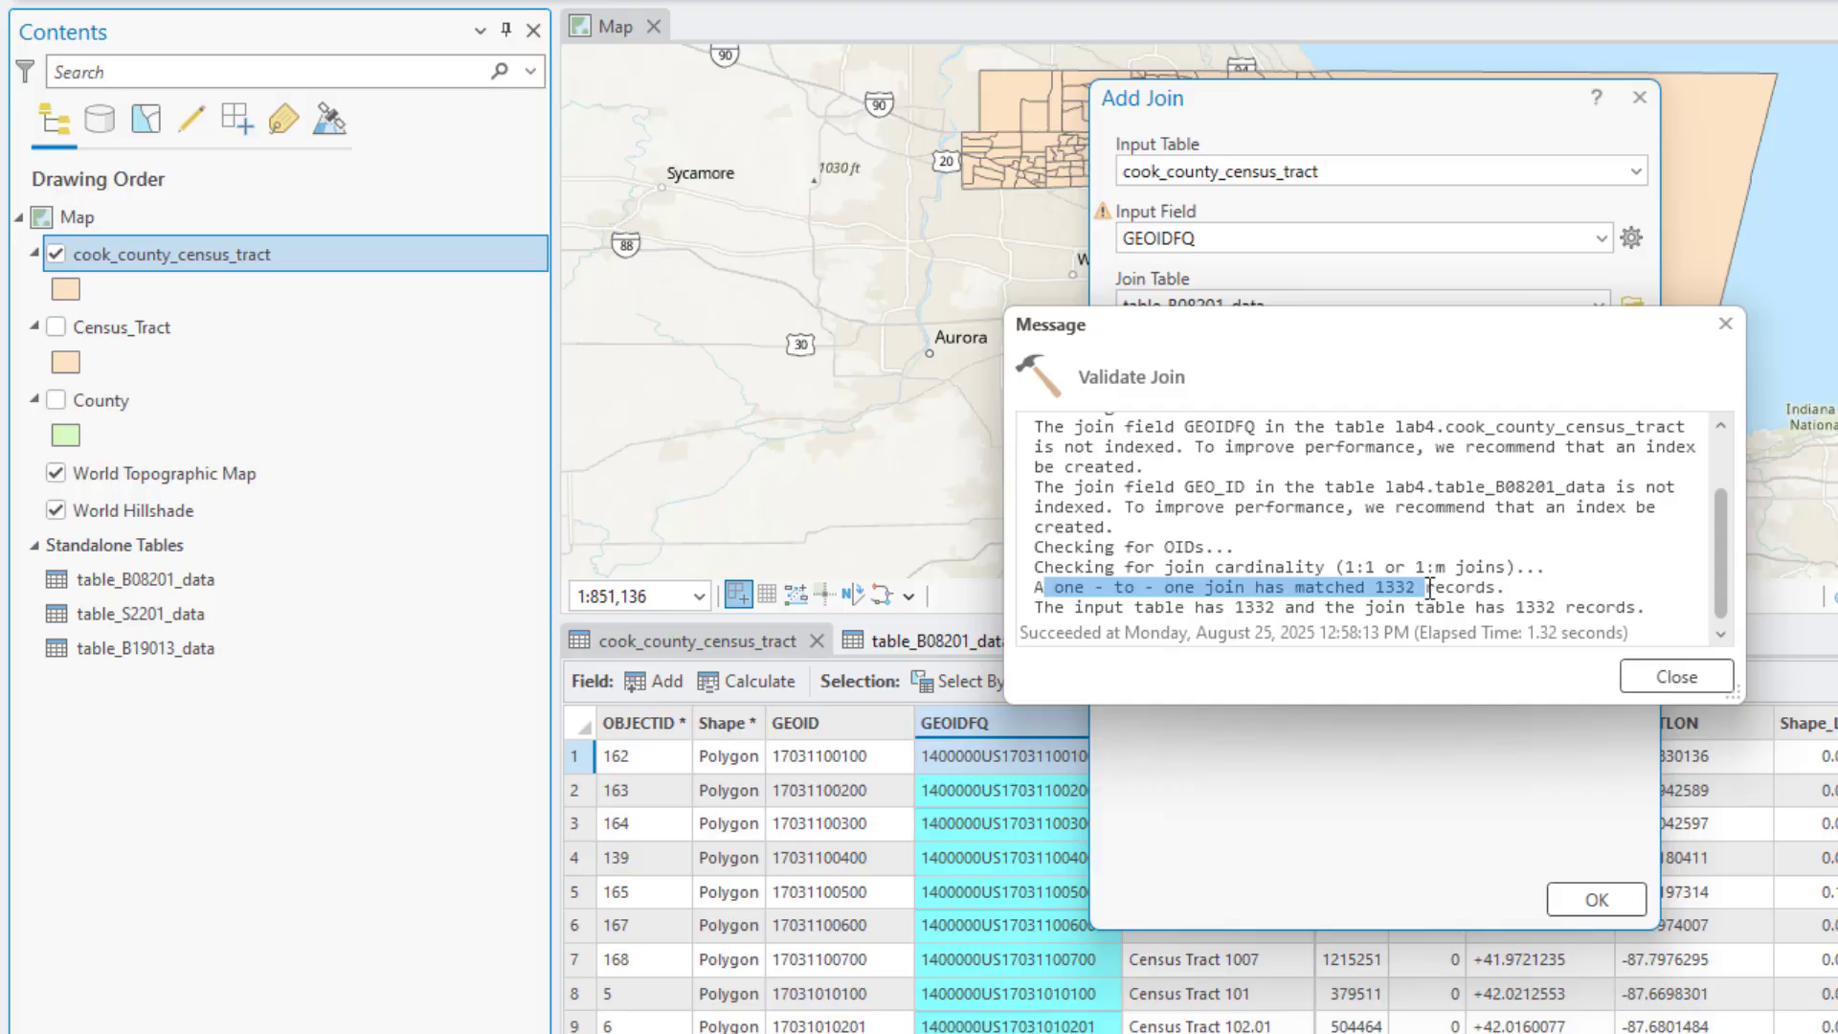
left_click(1296, 607)
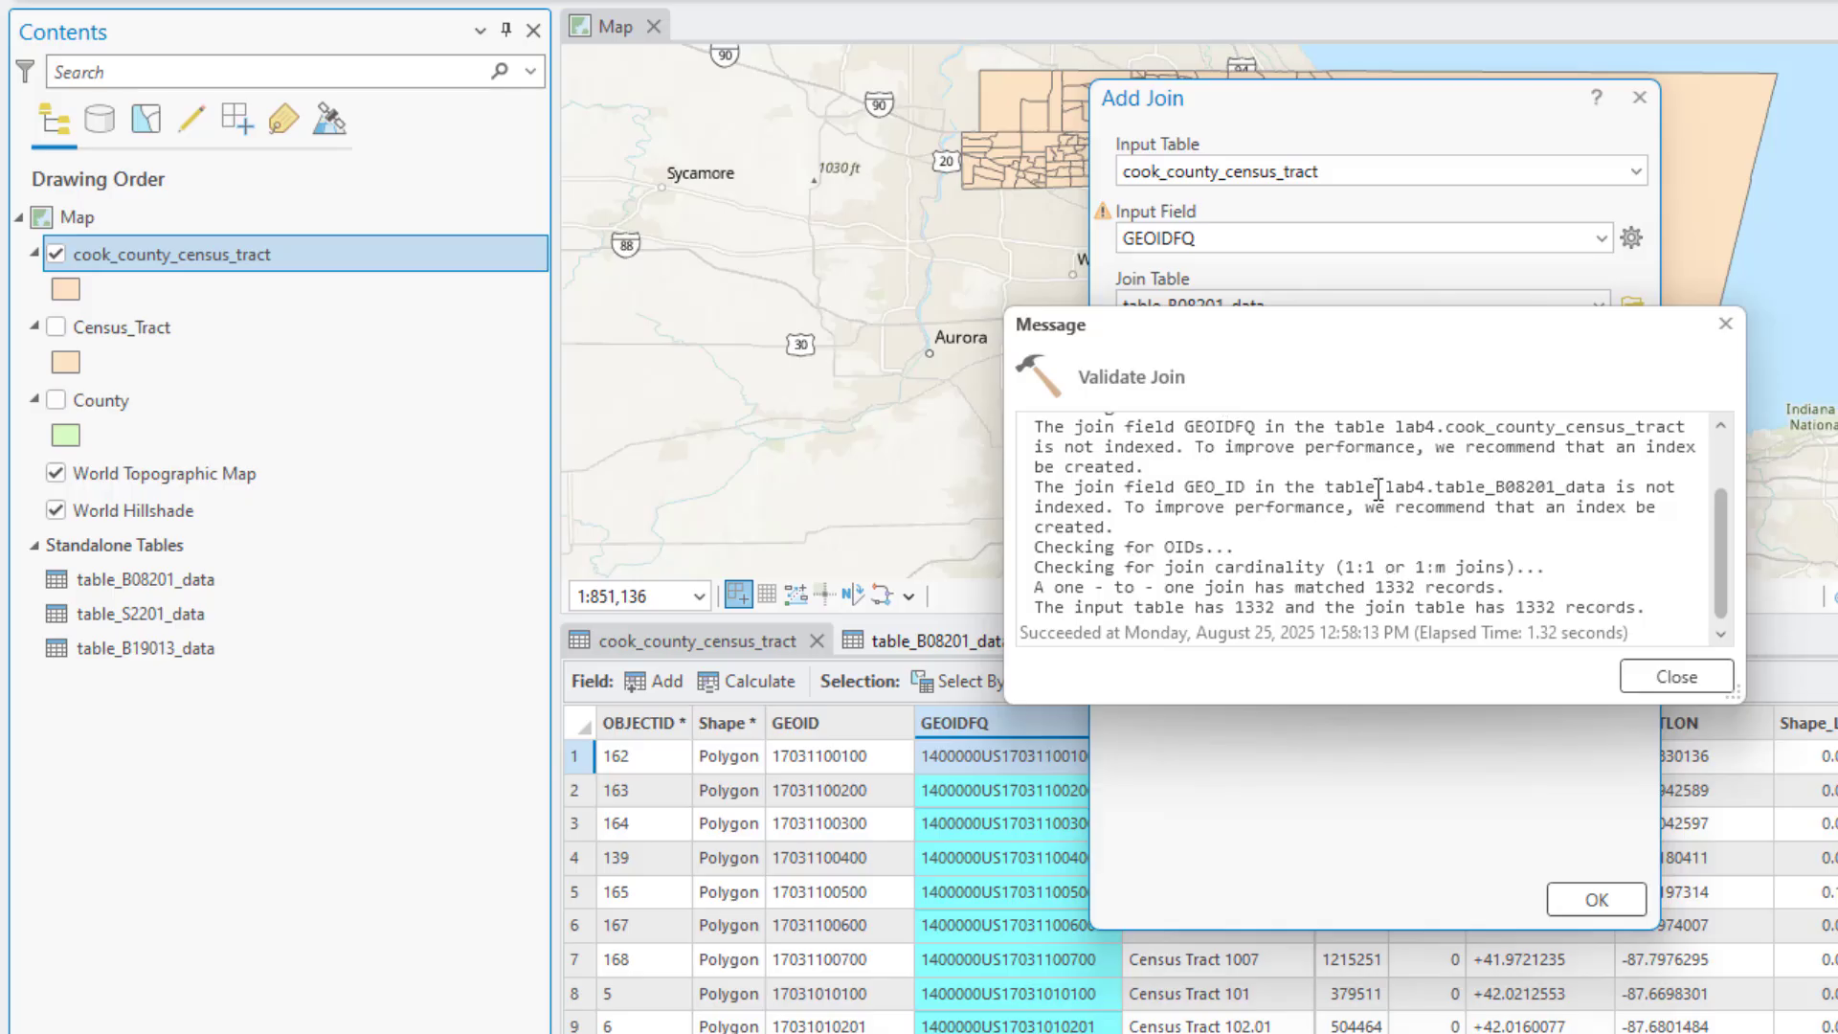
left_click(1635, 680)
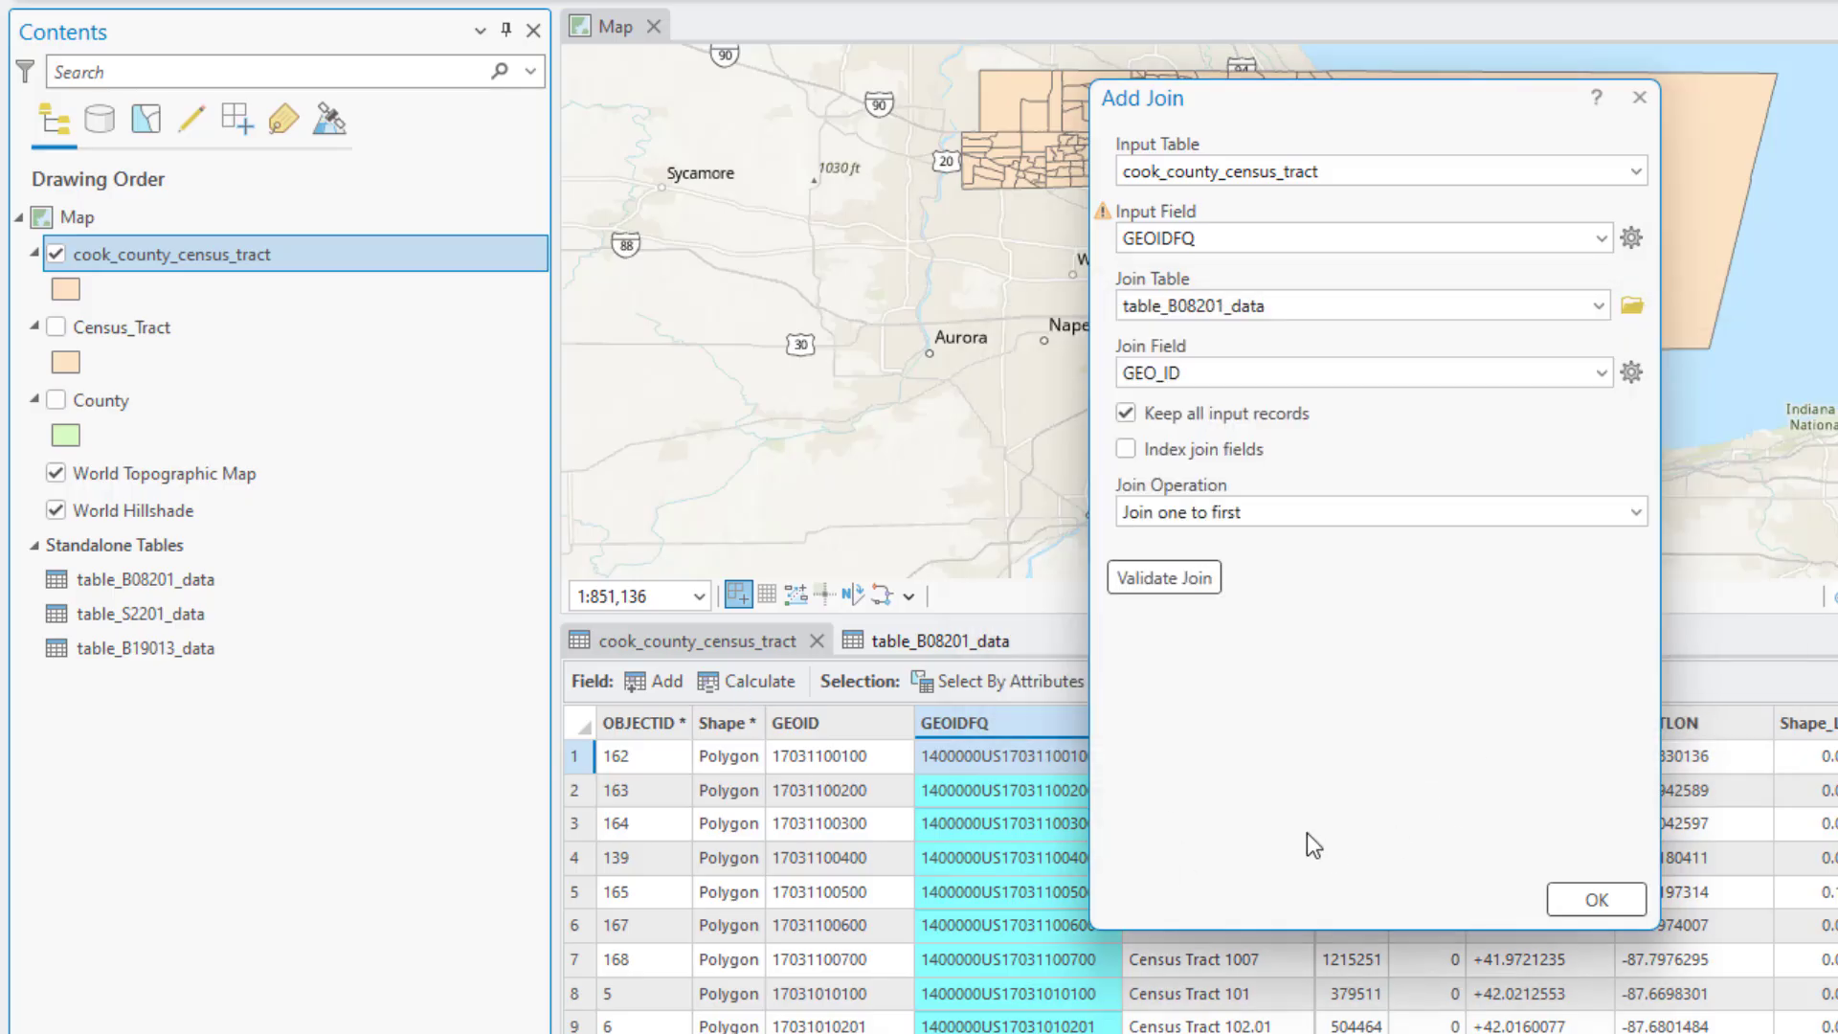
- Apply the join to cook_county_census_tract and close the open attribute tables
left_click(1578, 904)
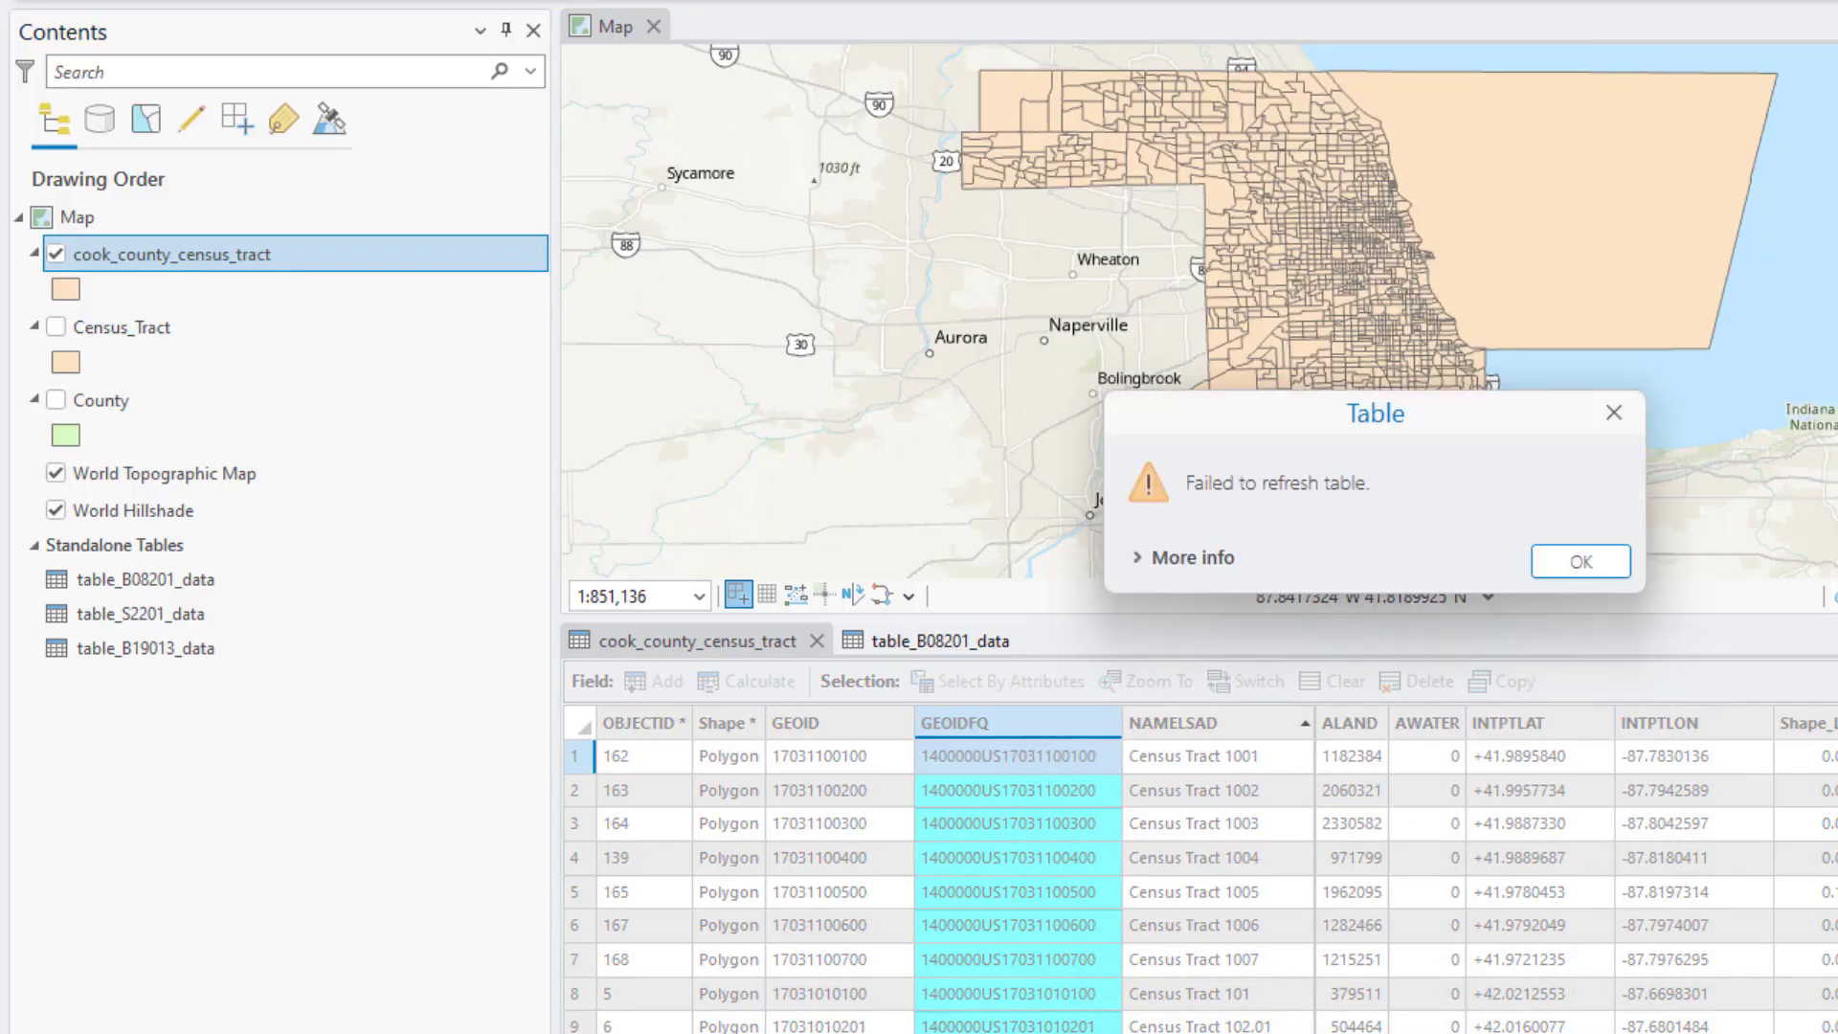
key("Return")
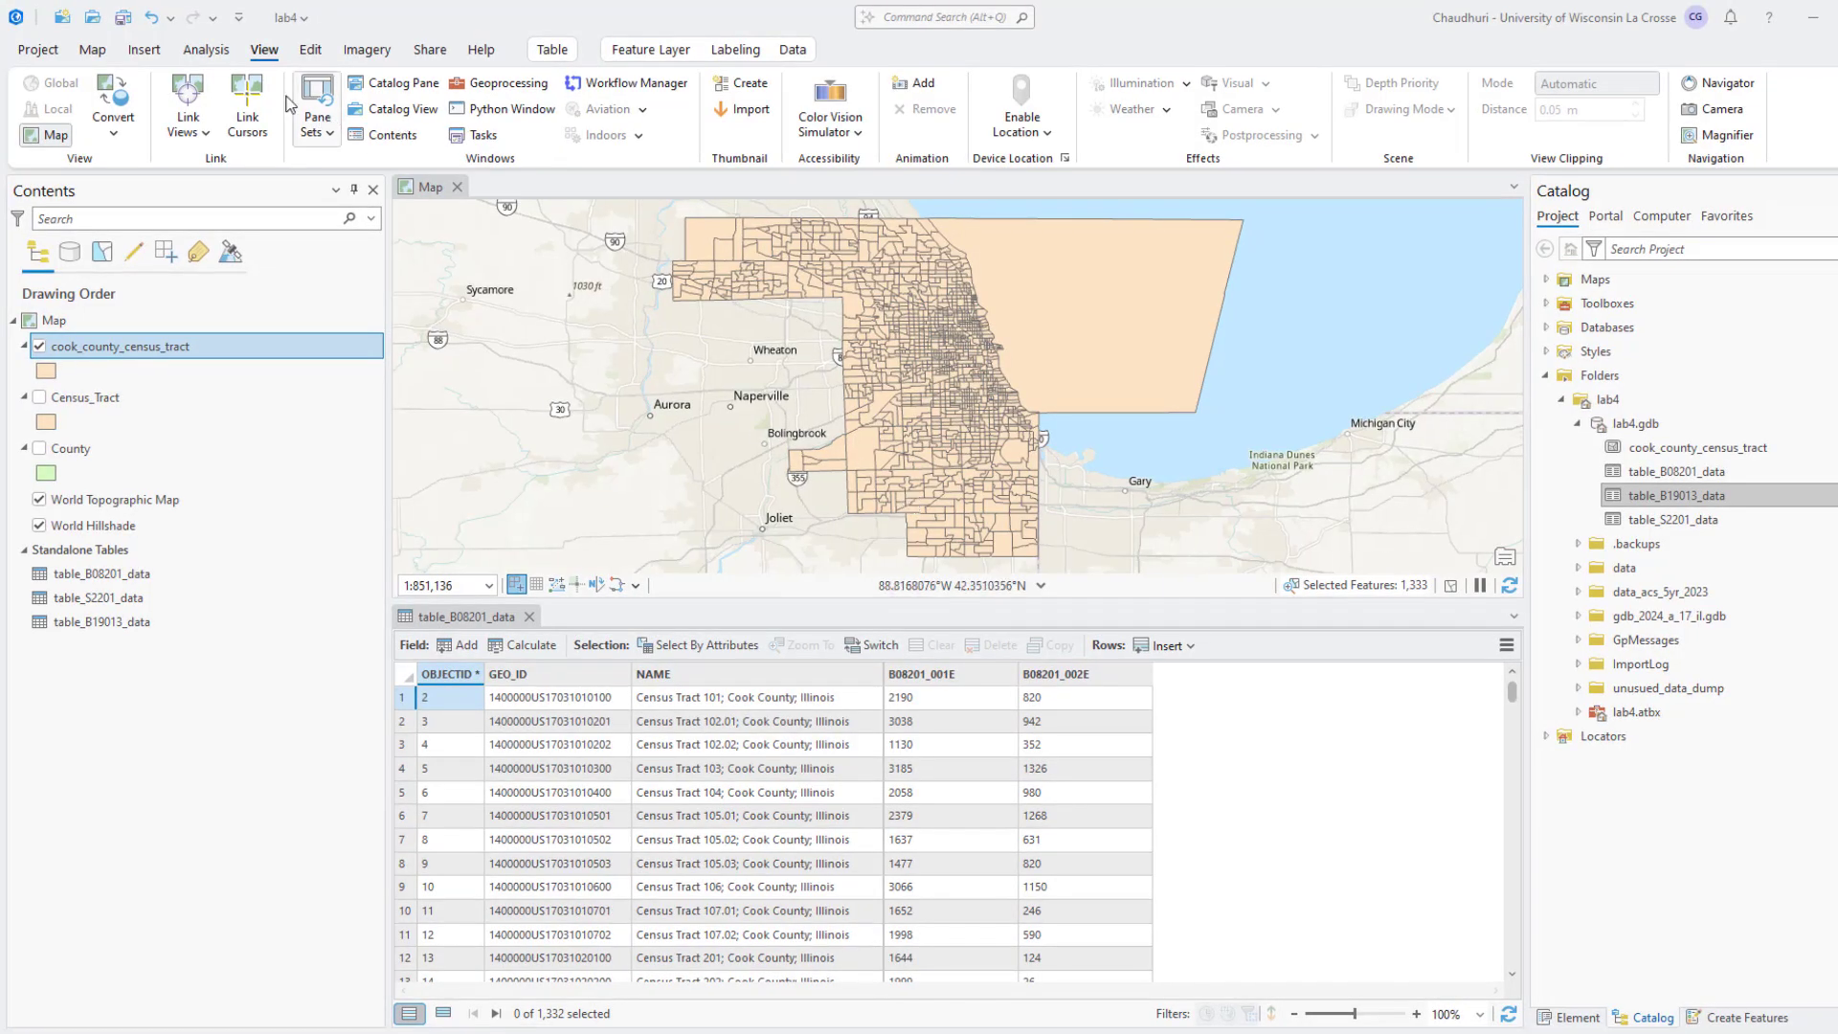
left_click(92, 49)
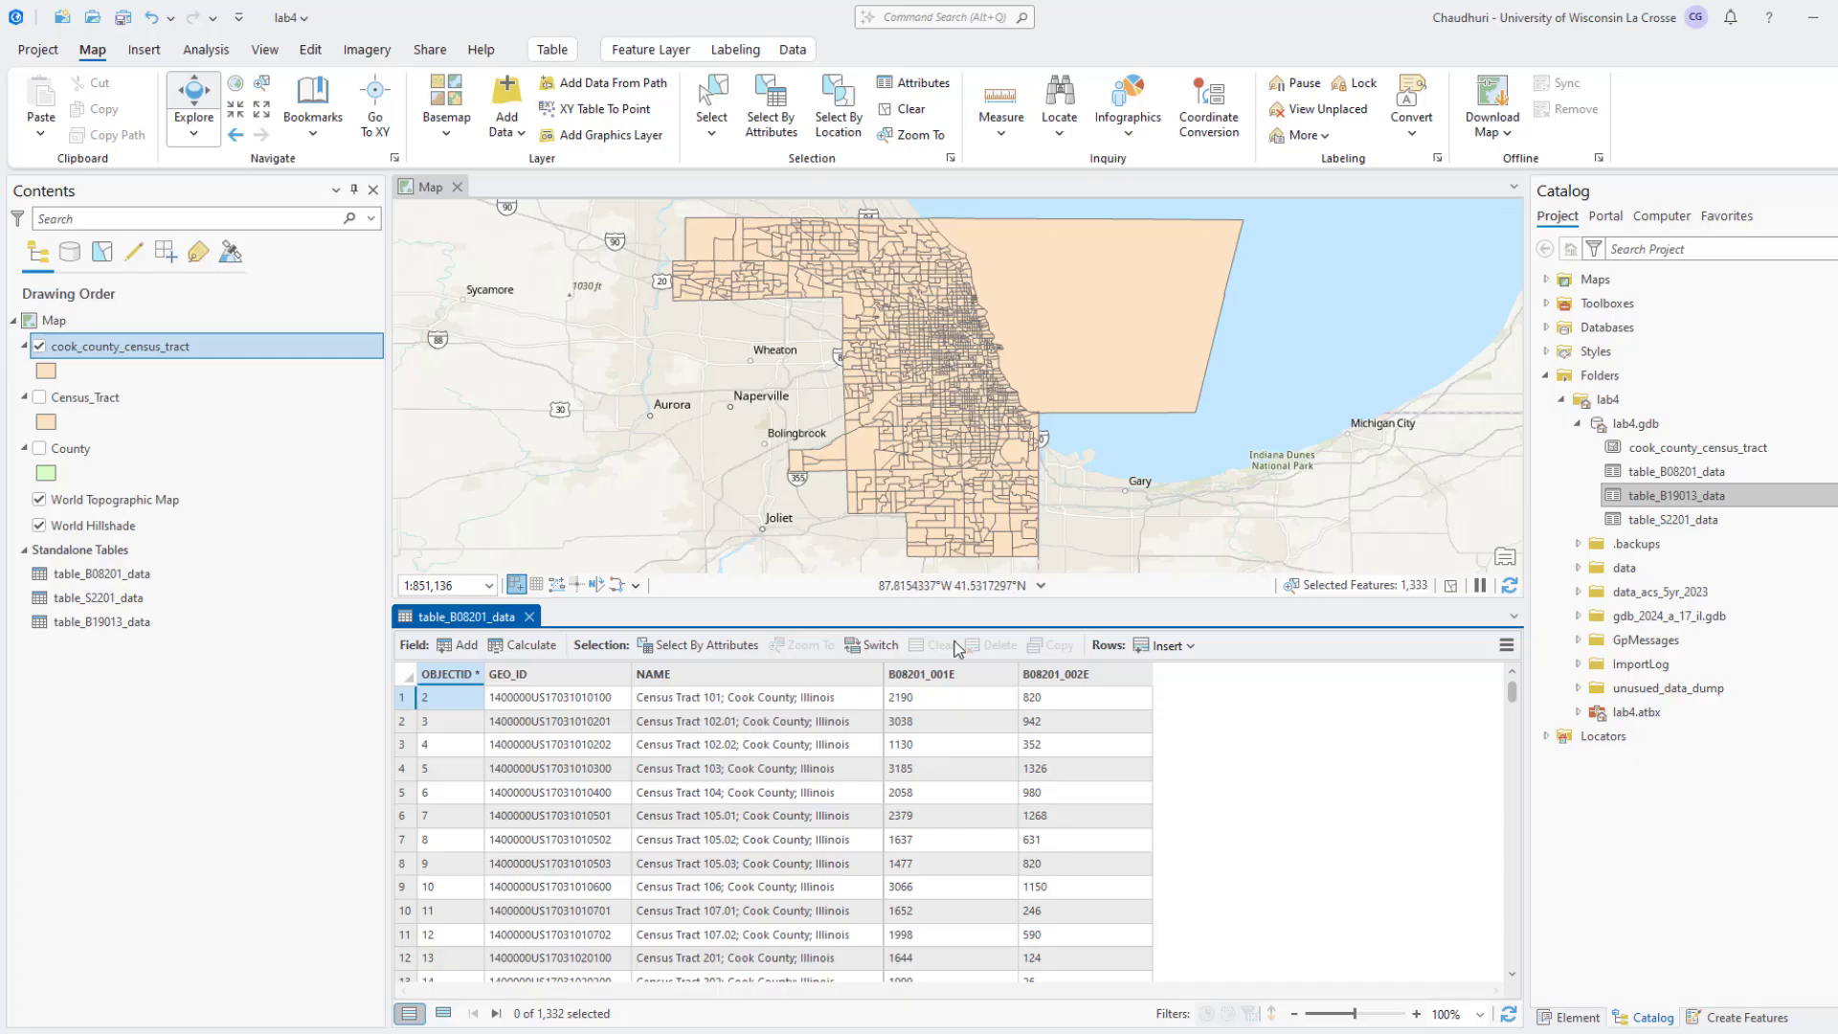
left_click(529, 617)
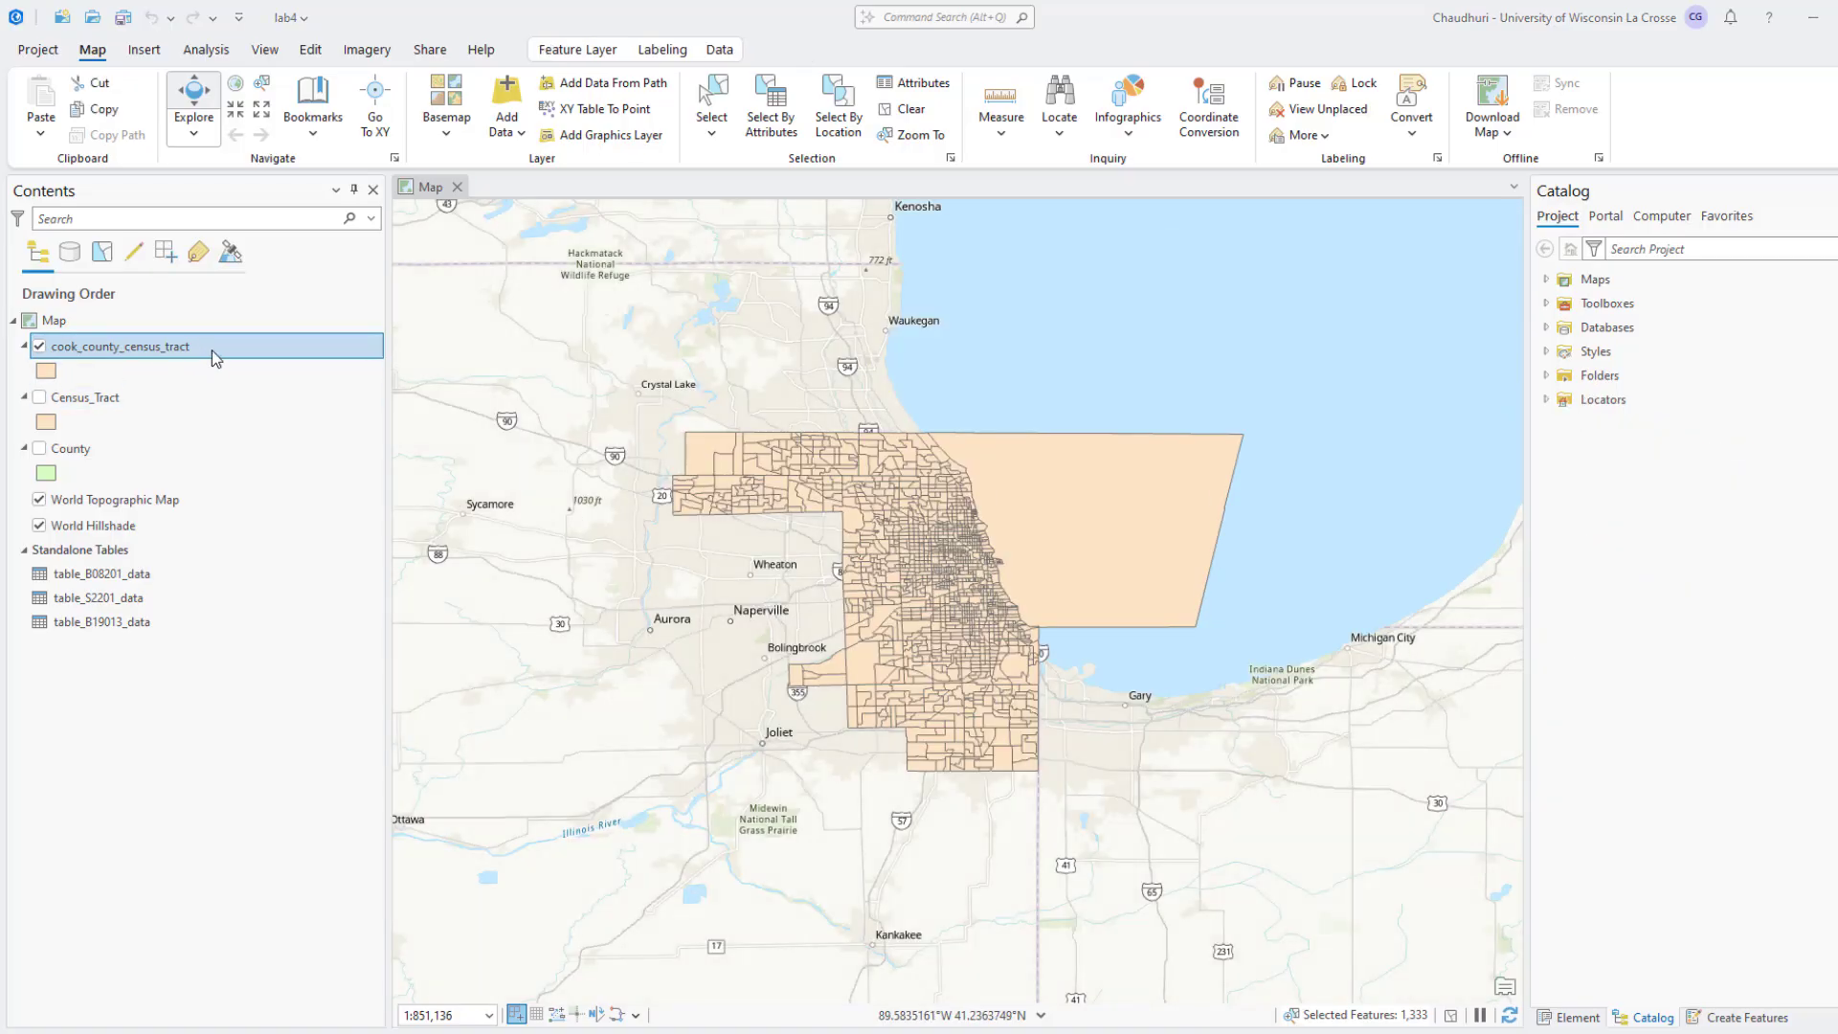
- Open the attribute table of cook_county_census_tract and inspect the joined B08201 columns
right_click(211, 356)
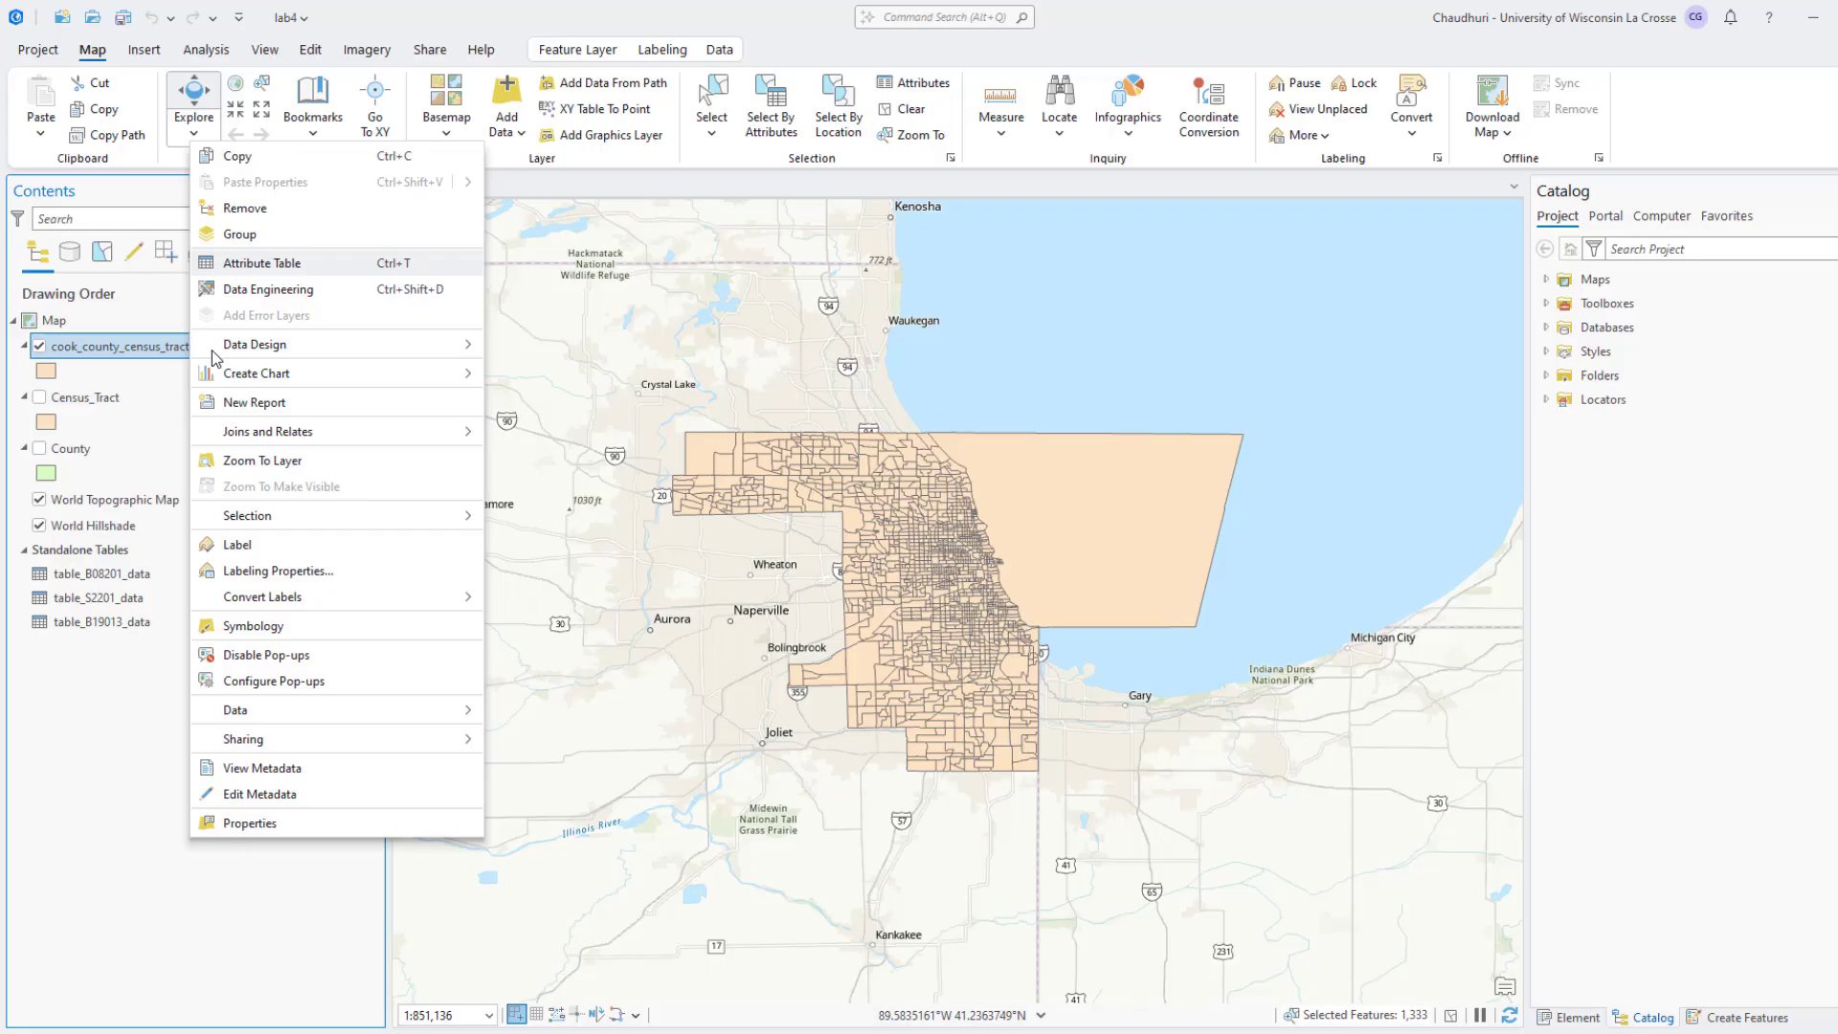
left_click(316, 267)
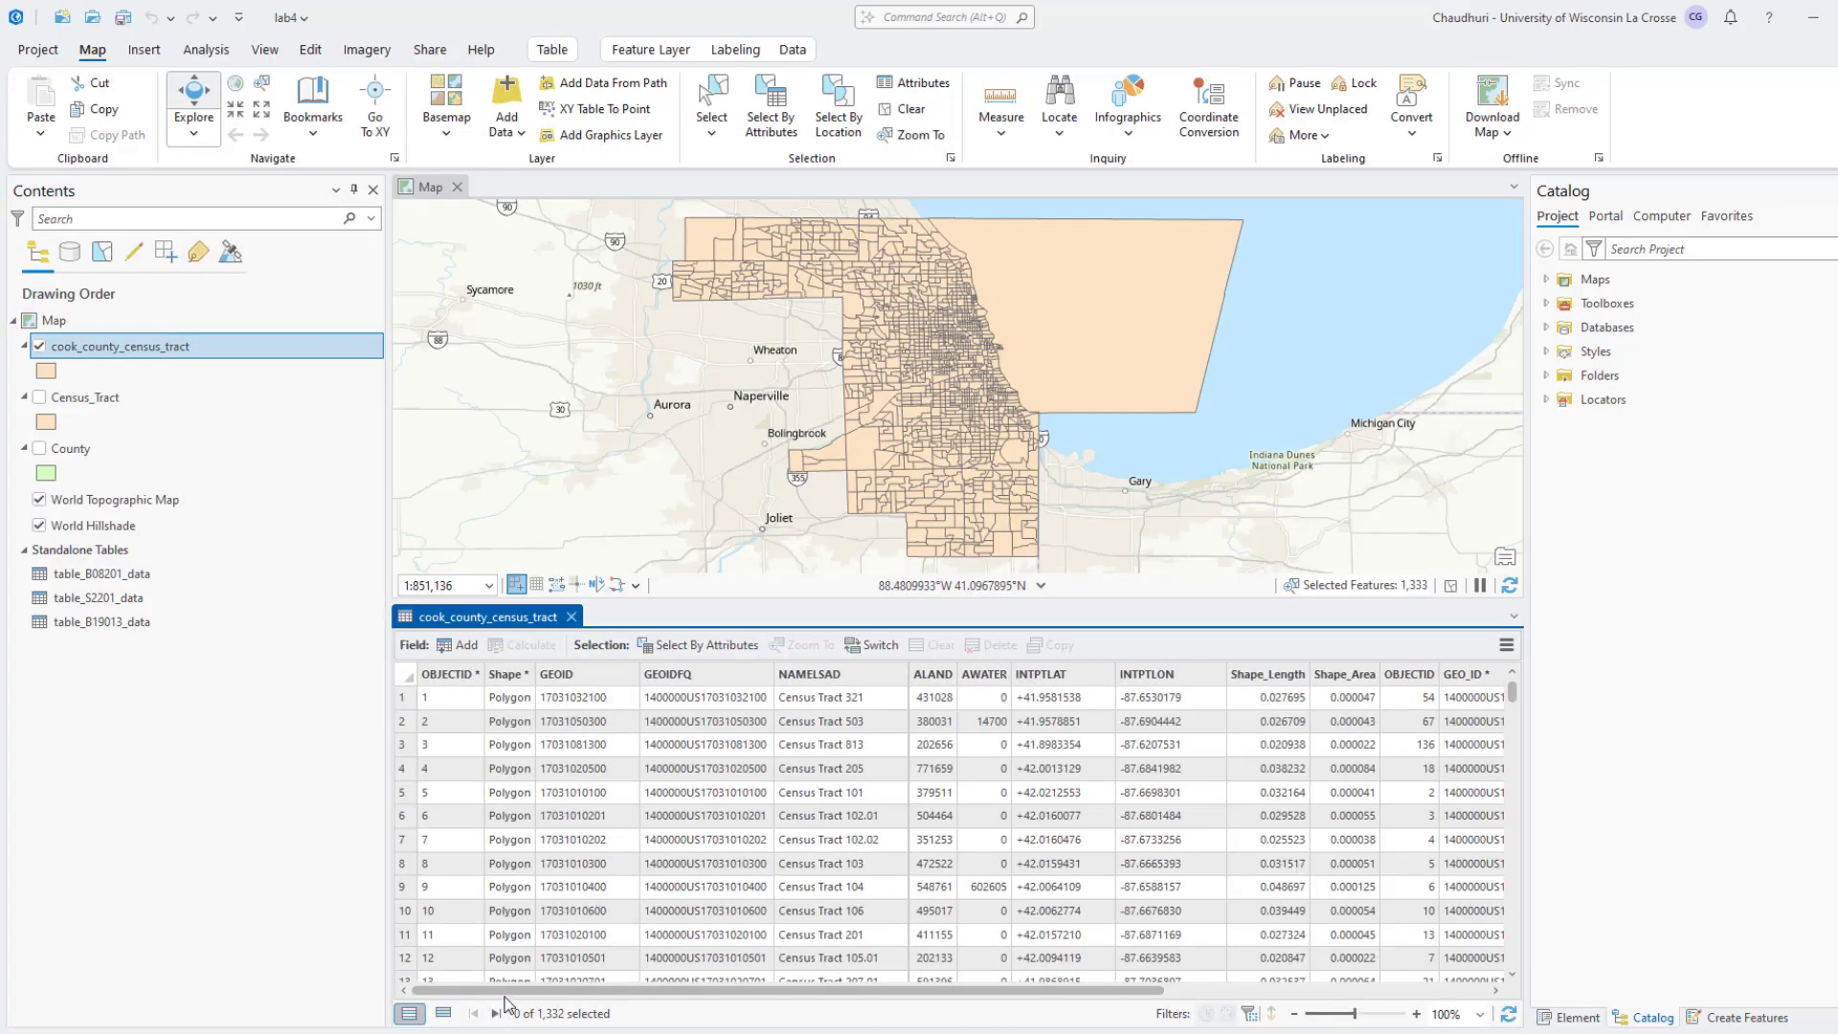
left_click_drag(516, 996, 850, 994)
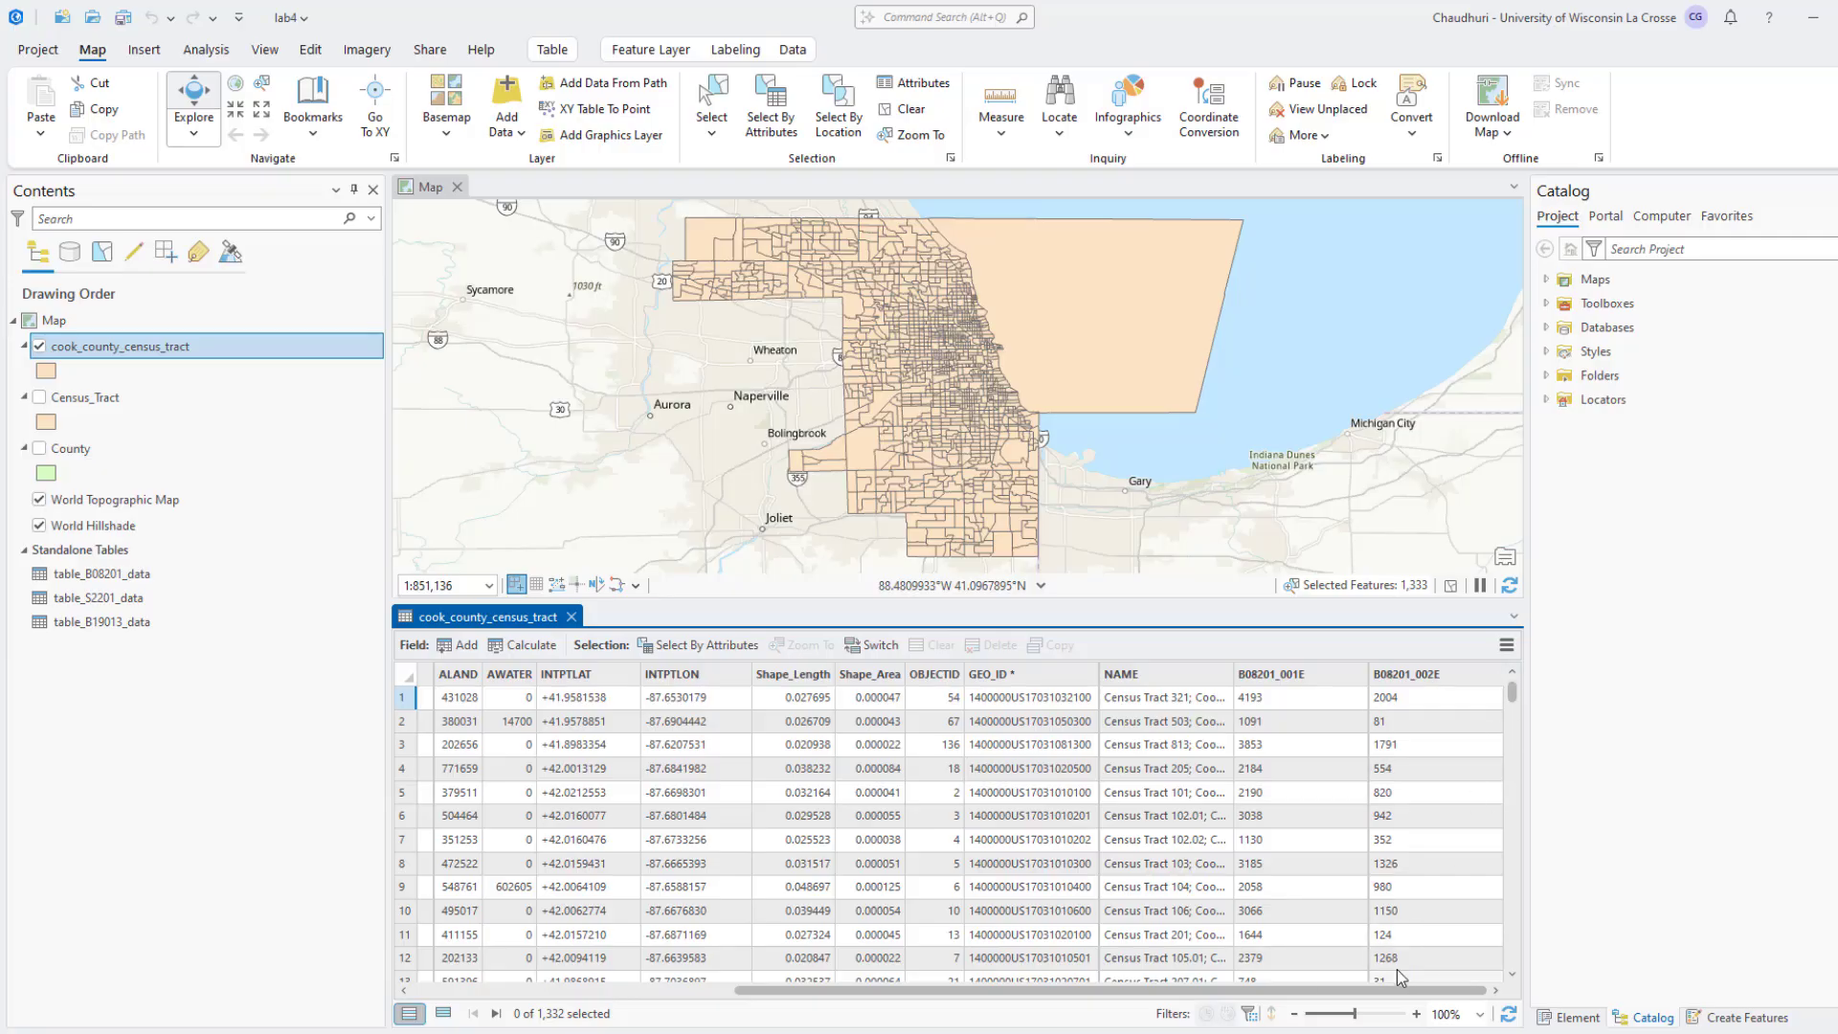
right_click(139, 346)
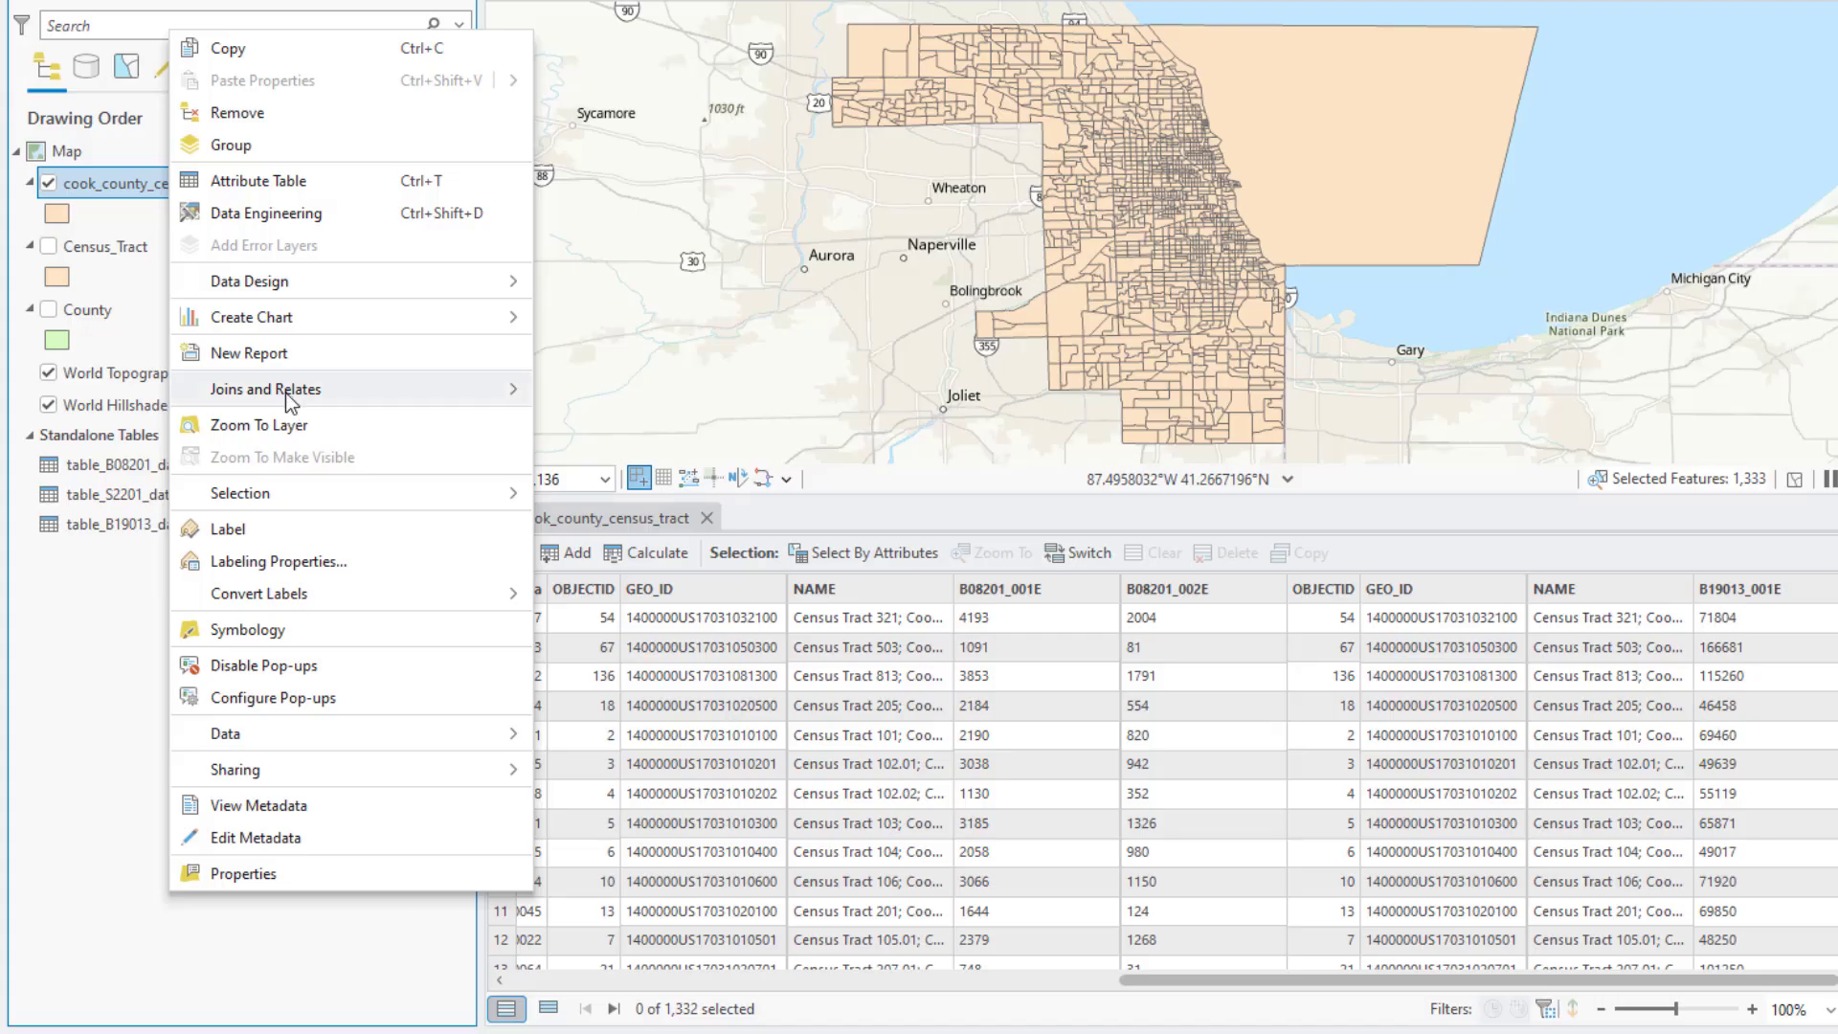
mouse_move(285, 392)
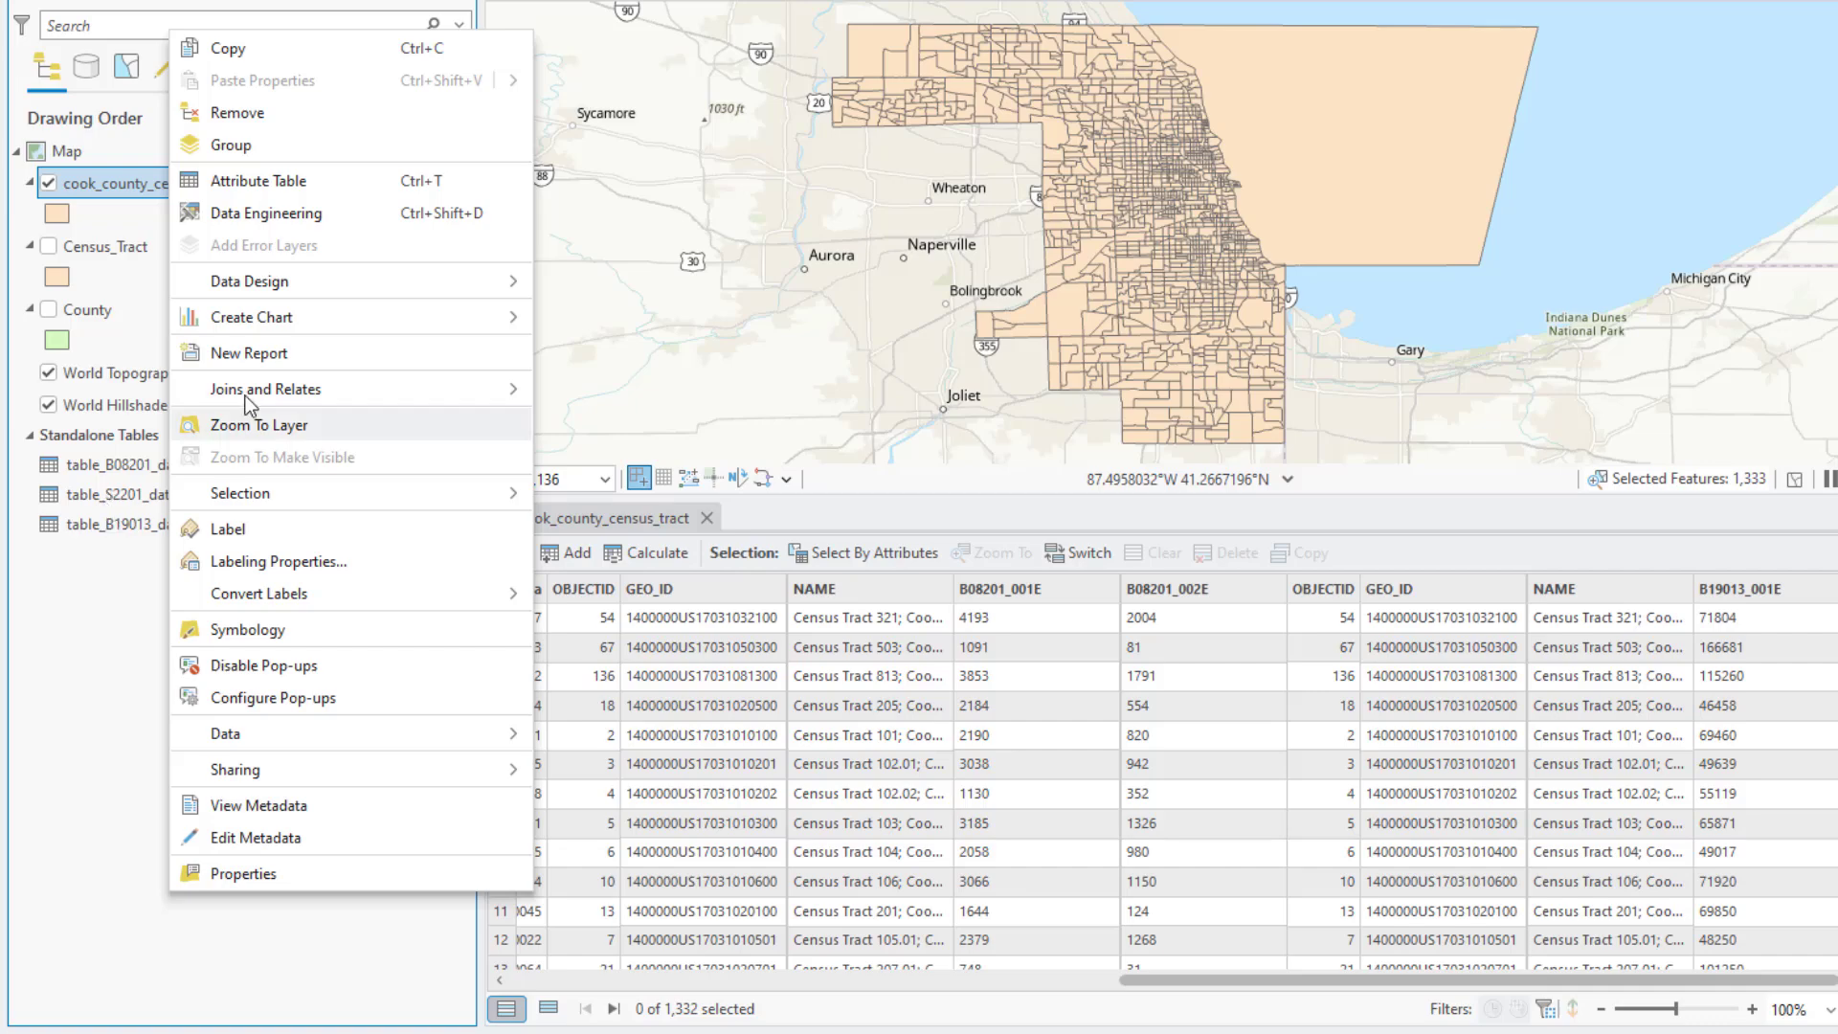
left_click(103, 181)
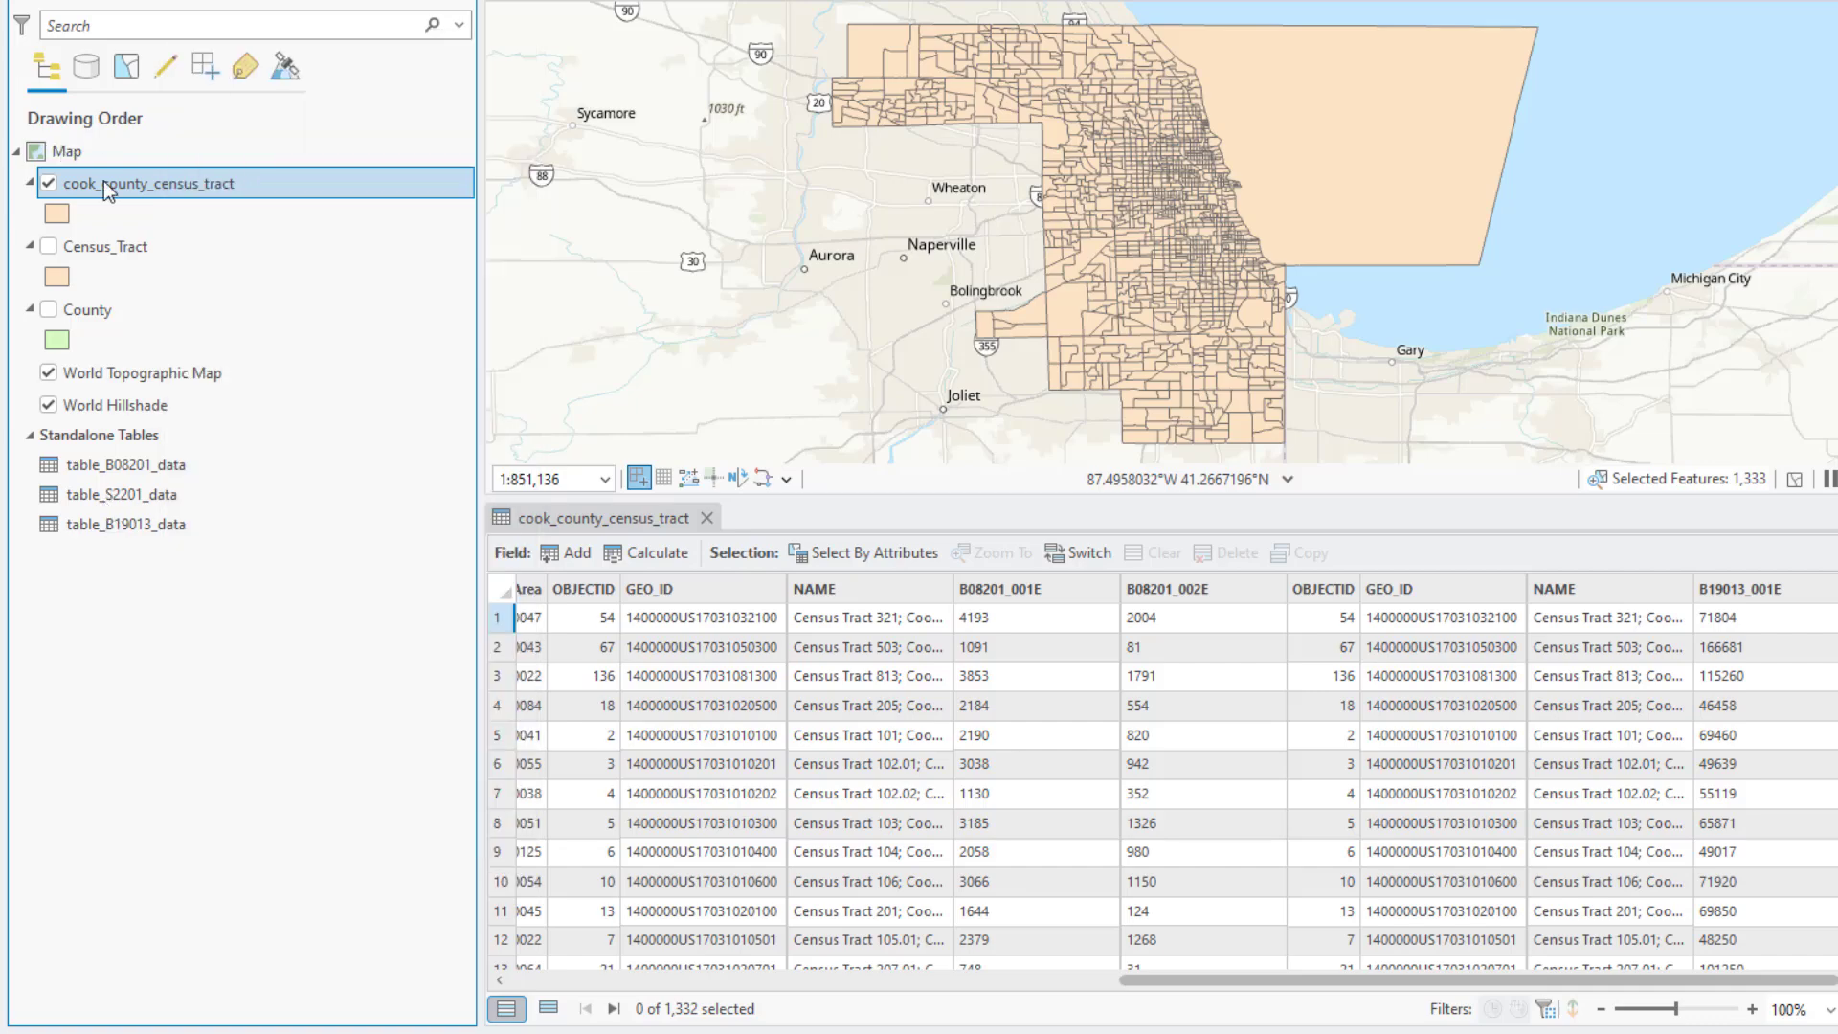
- Set up a join from cook_county_census_tract on GEOIDFQ to table_S2201_data on GEO_ID, using the Join one to first operation
right_click(108, 184)
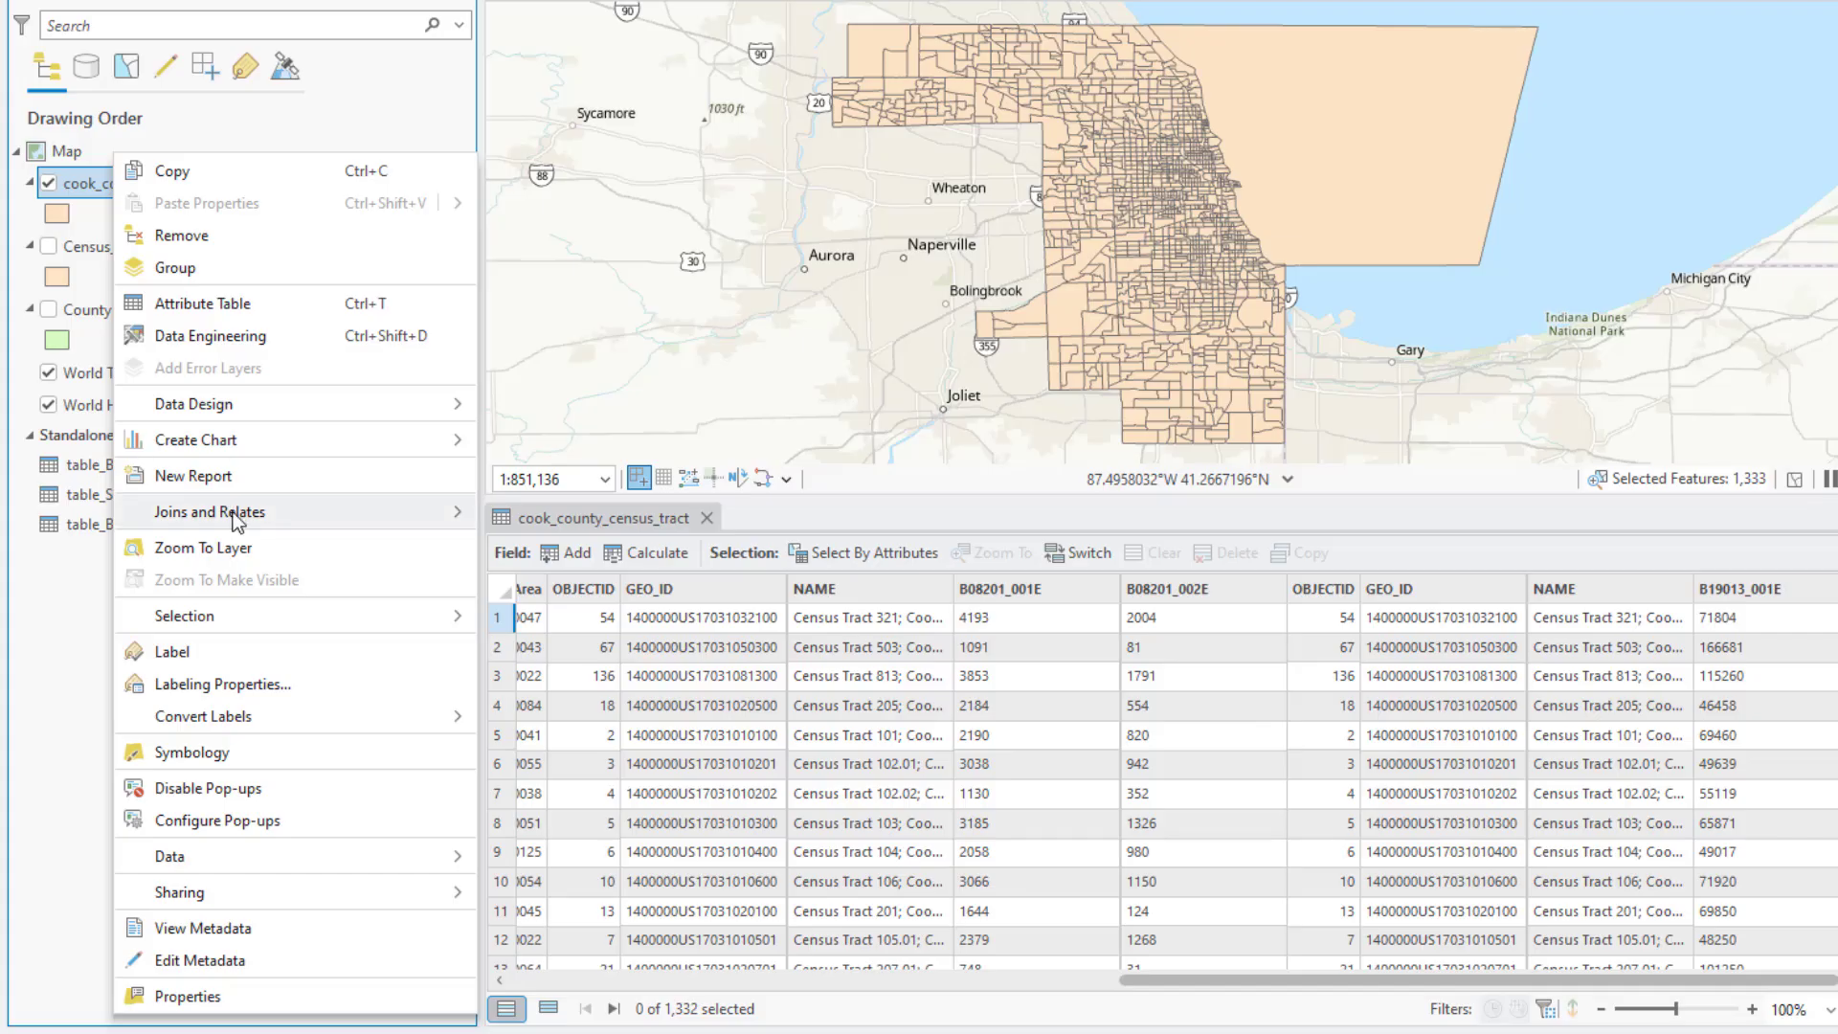
mouse_move(237, 522)
left_click(546, 519)
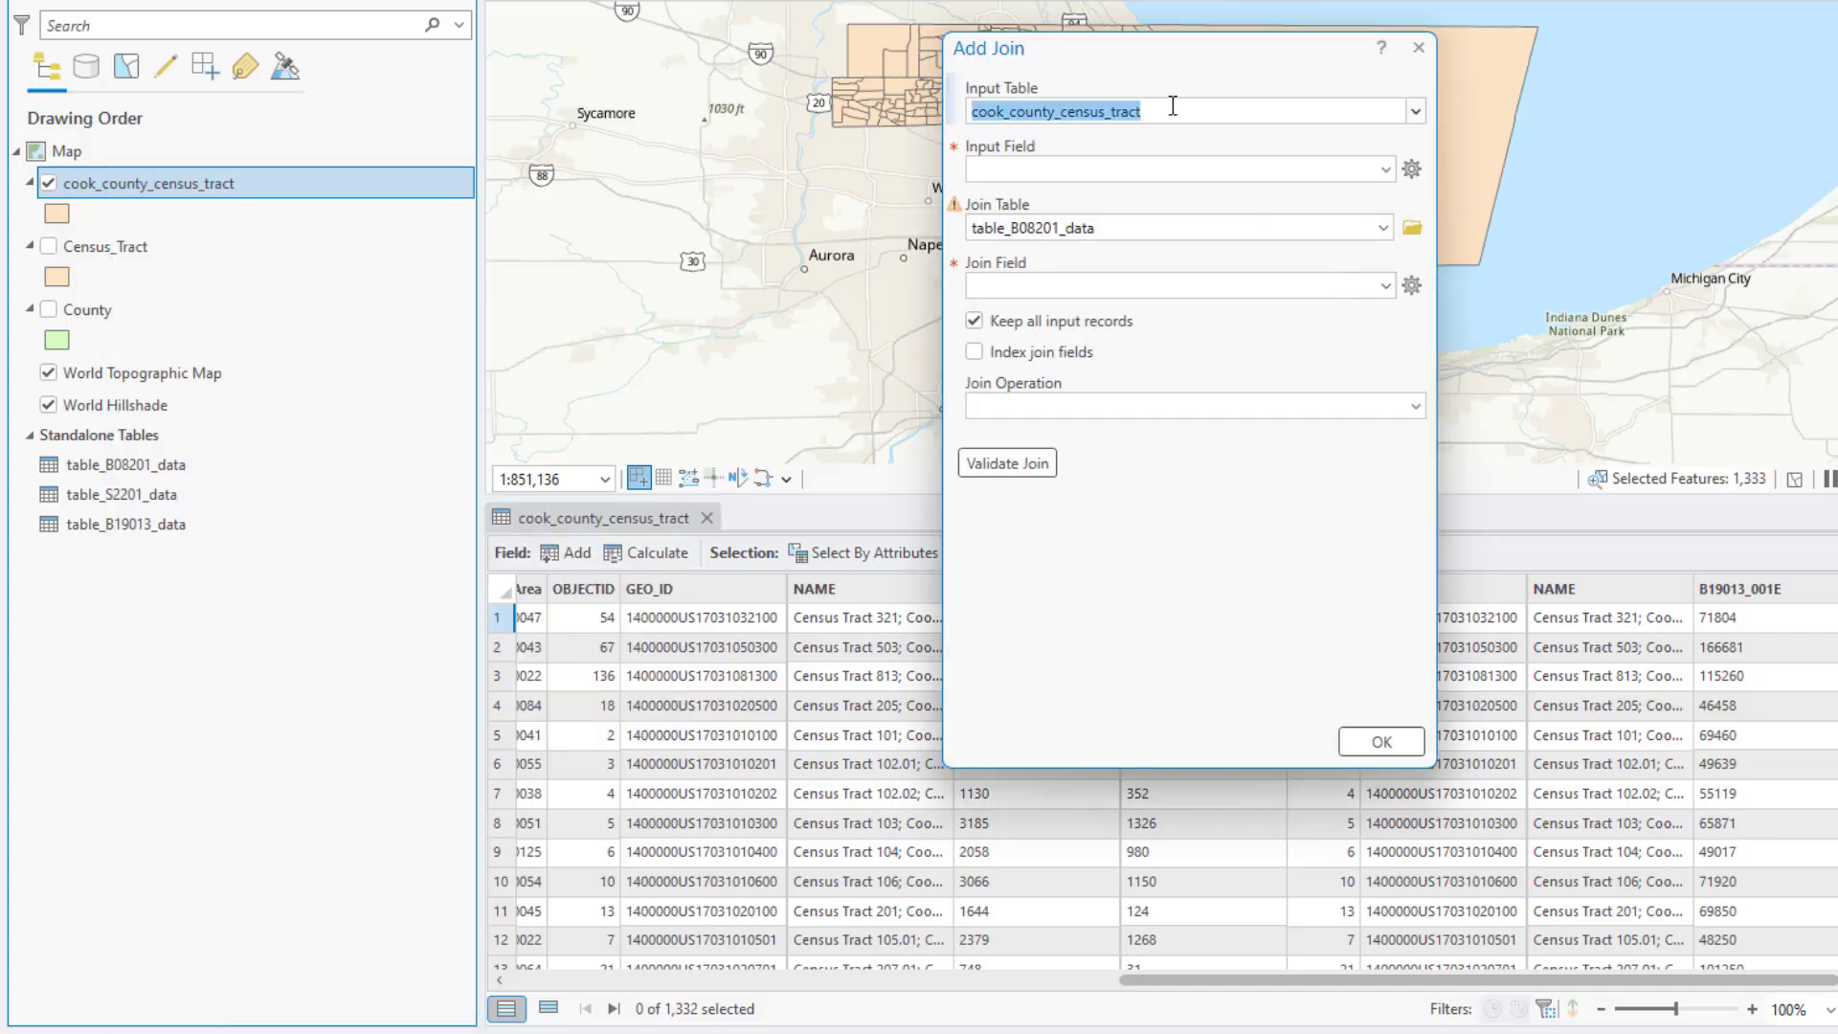
left_click(1387, 170)
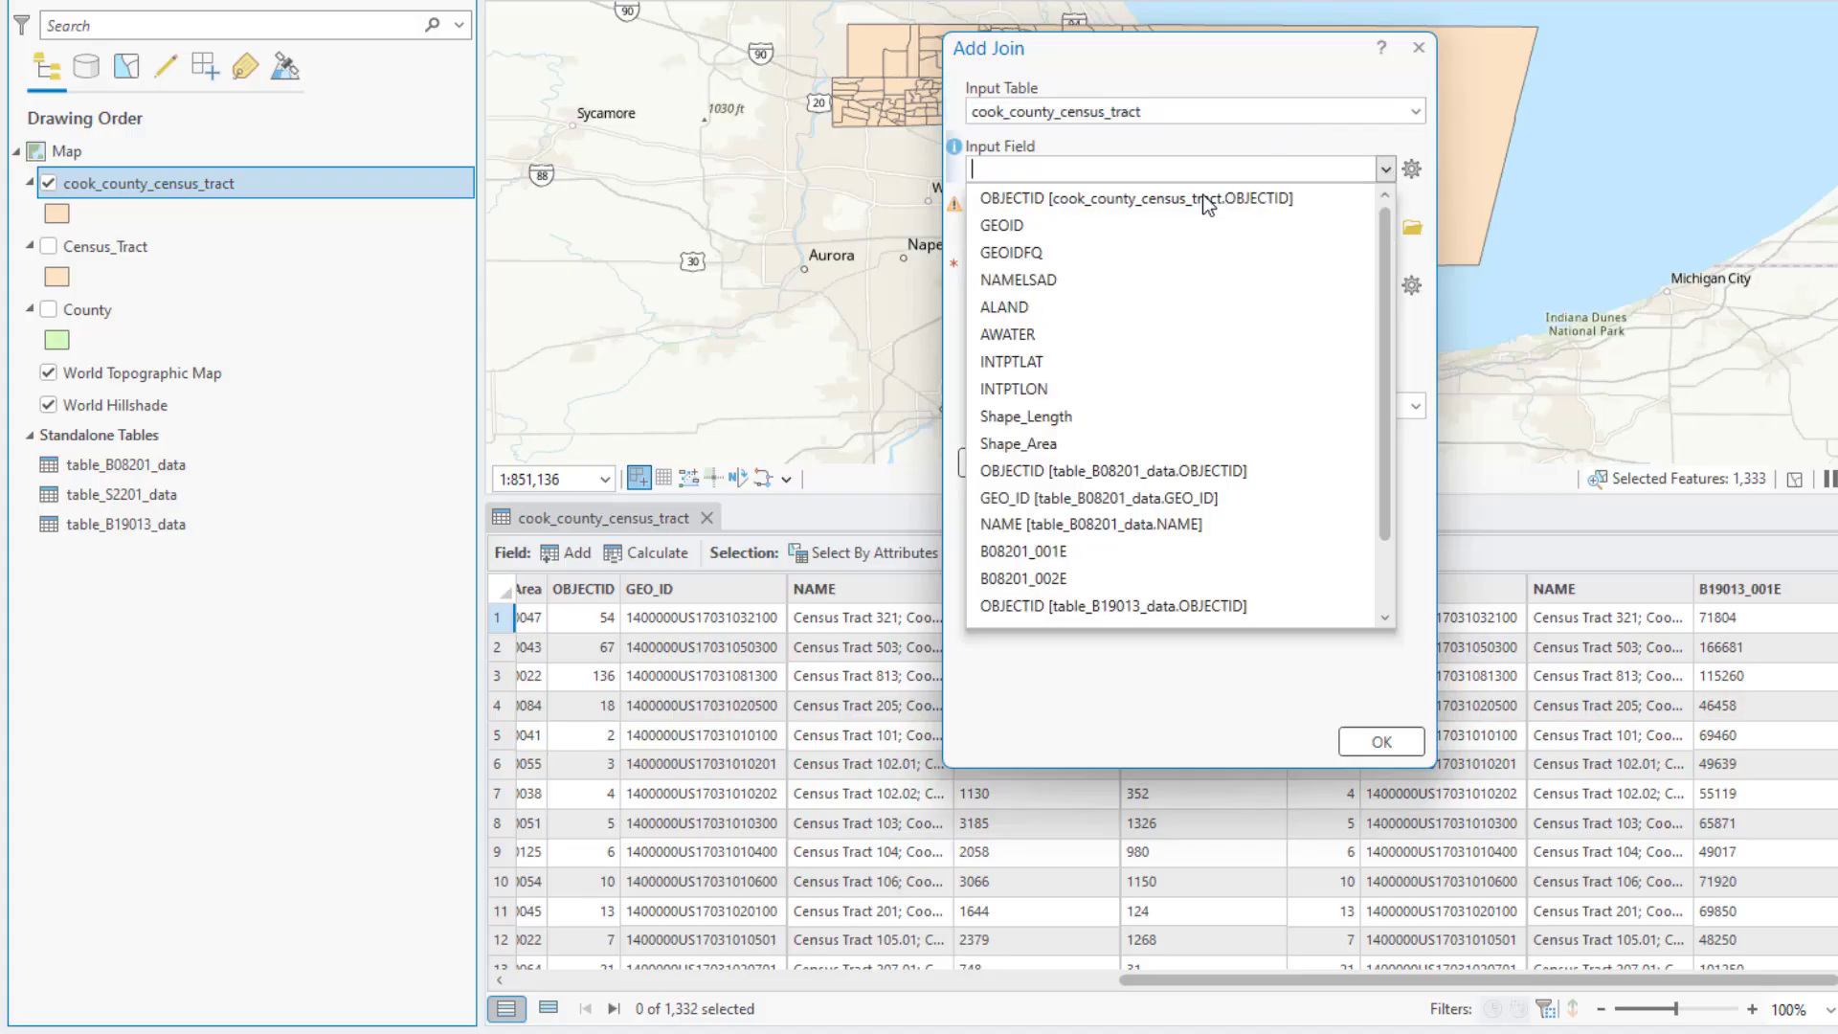
left_click(1065, 254)
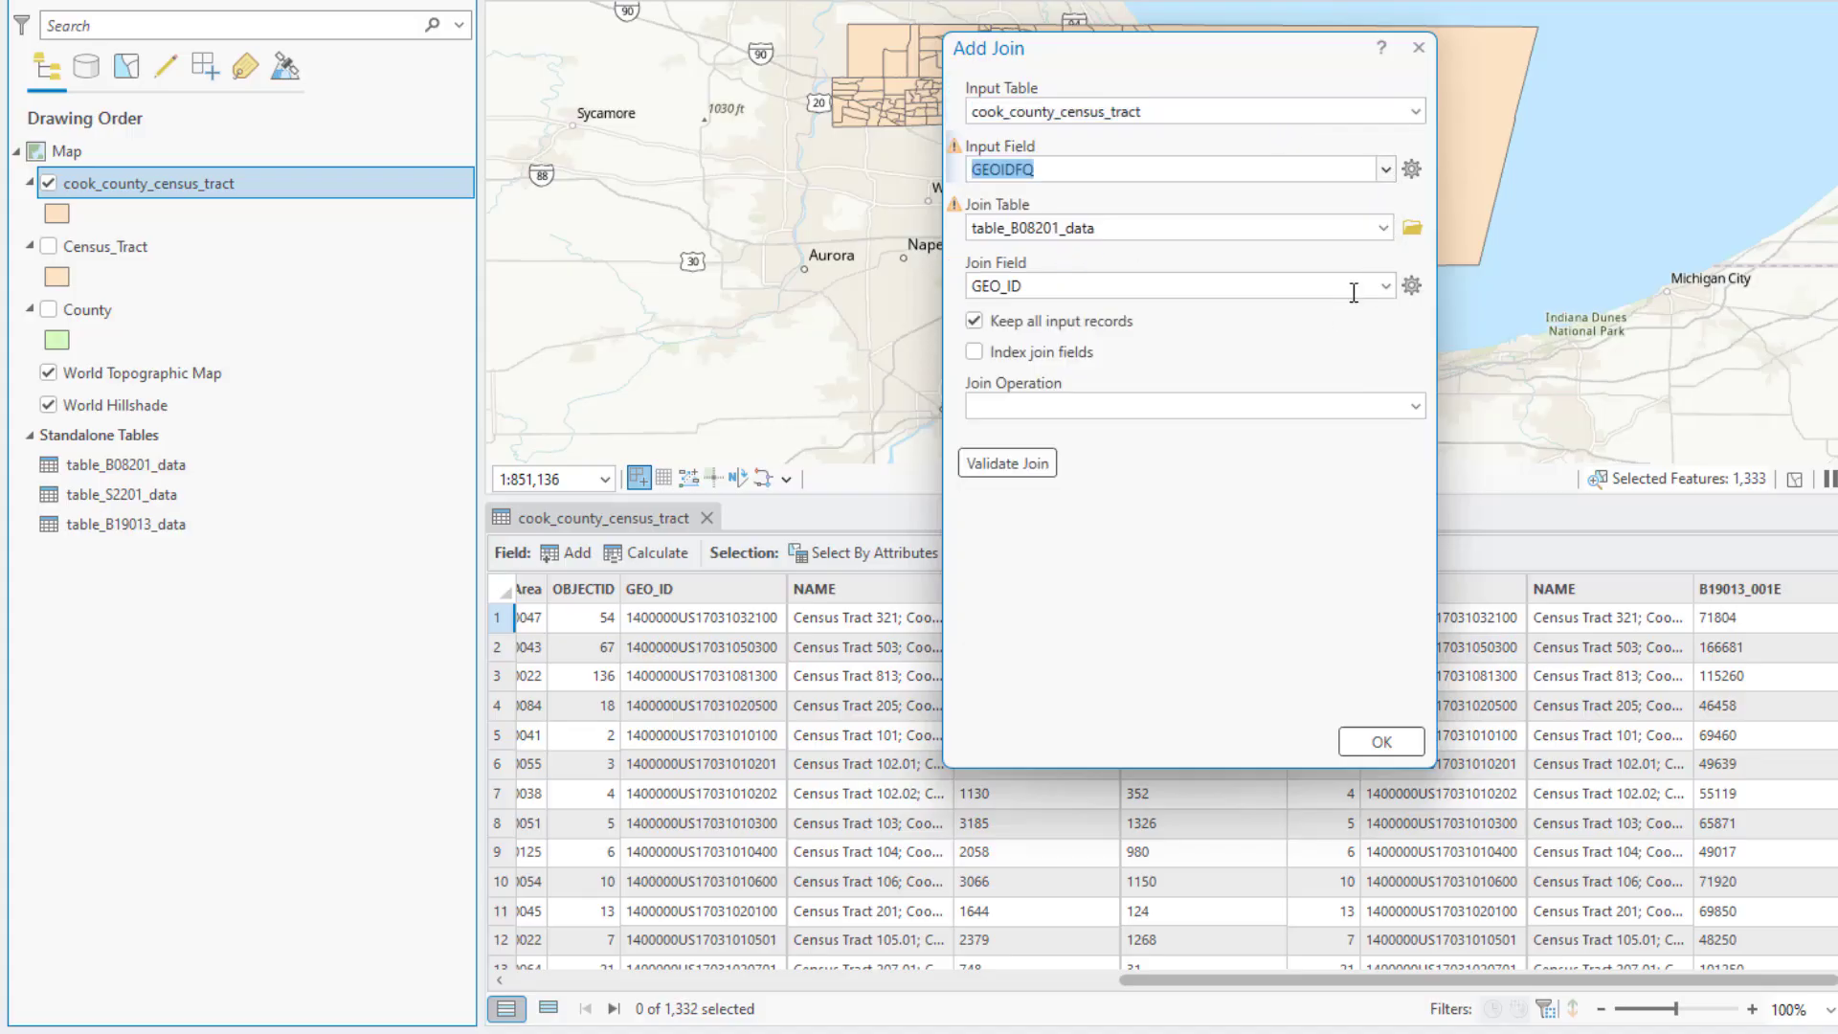
left_click(1384, 228)
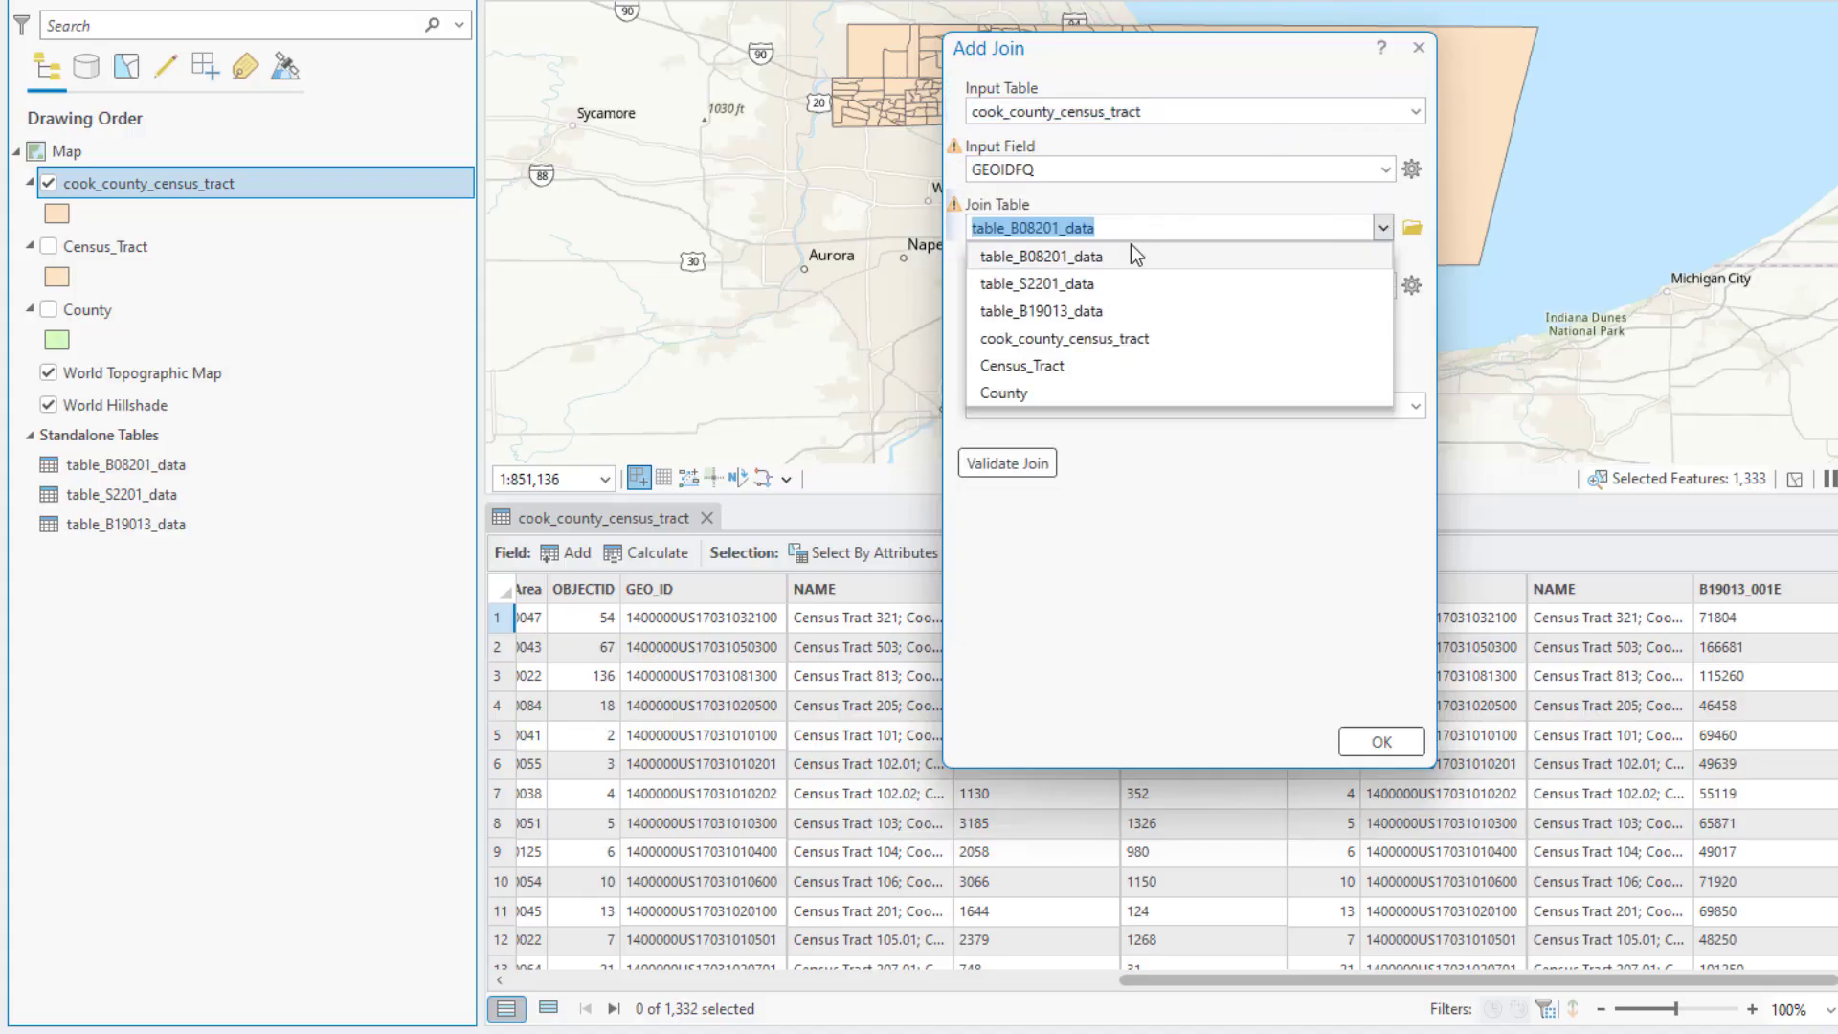
left_click(1101, 285)
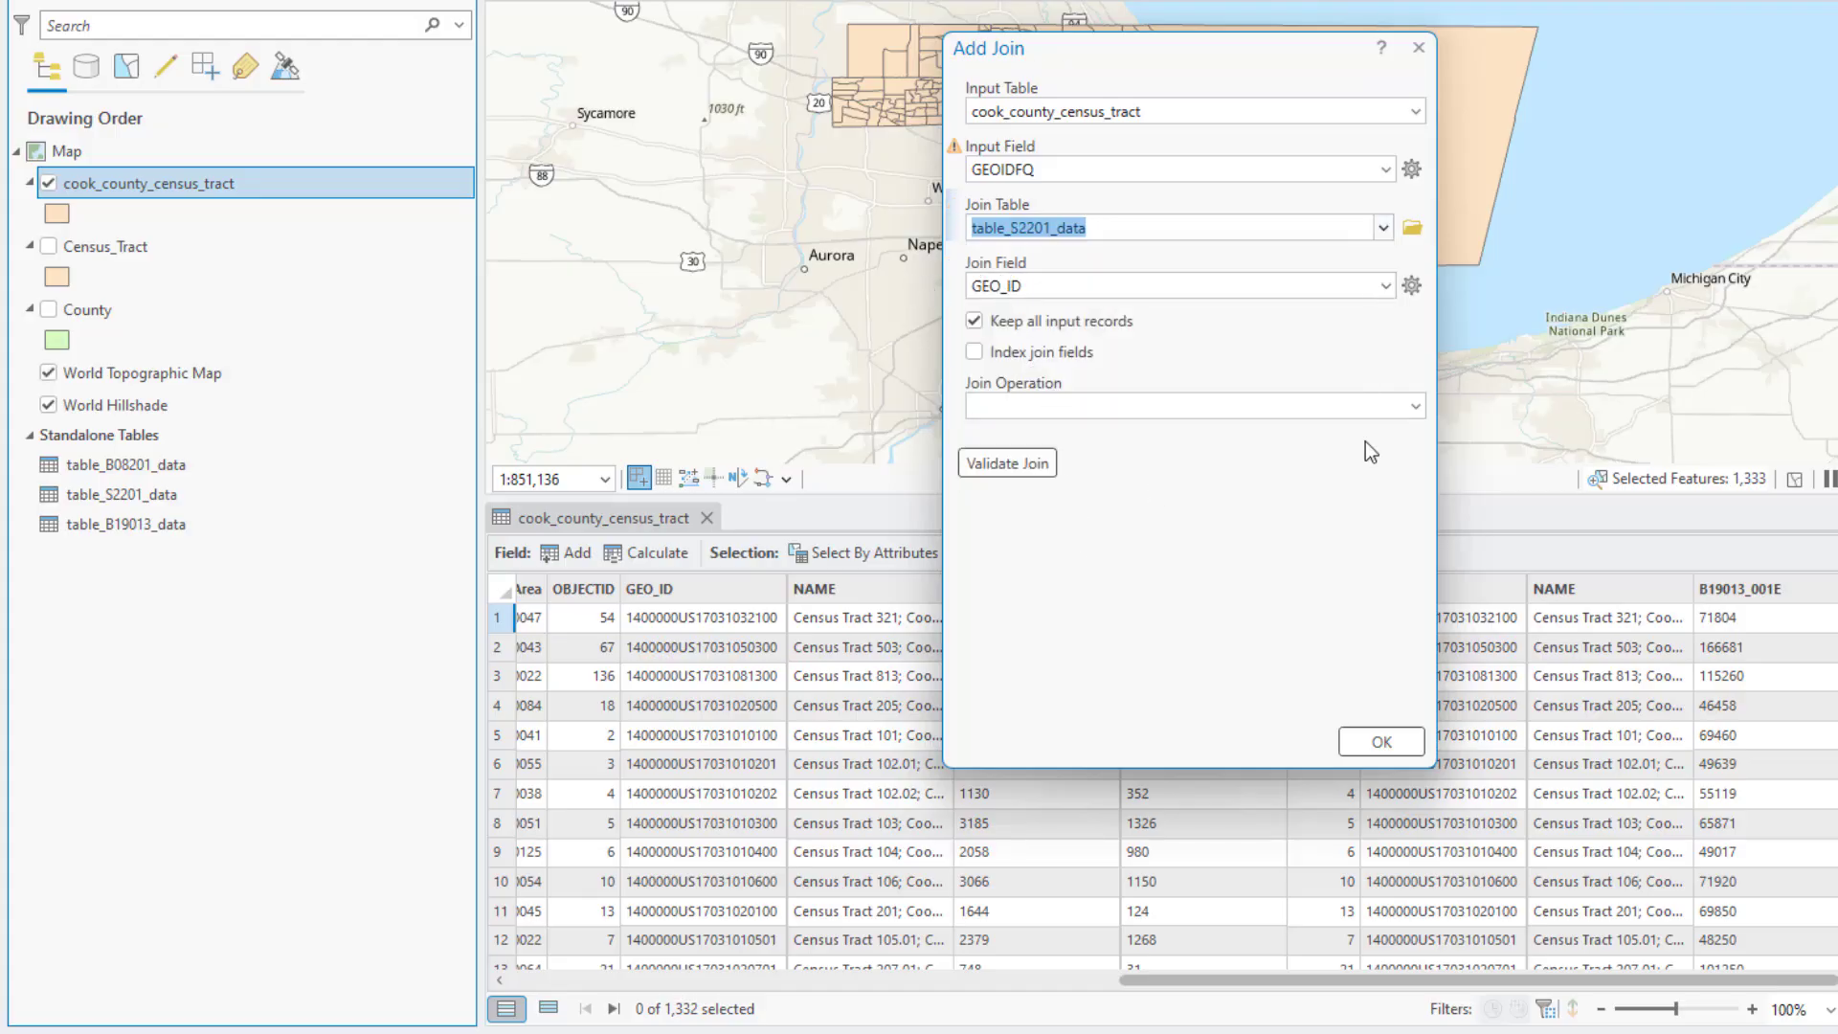
left_click(1409, 411)
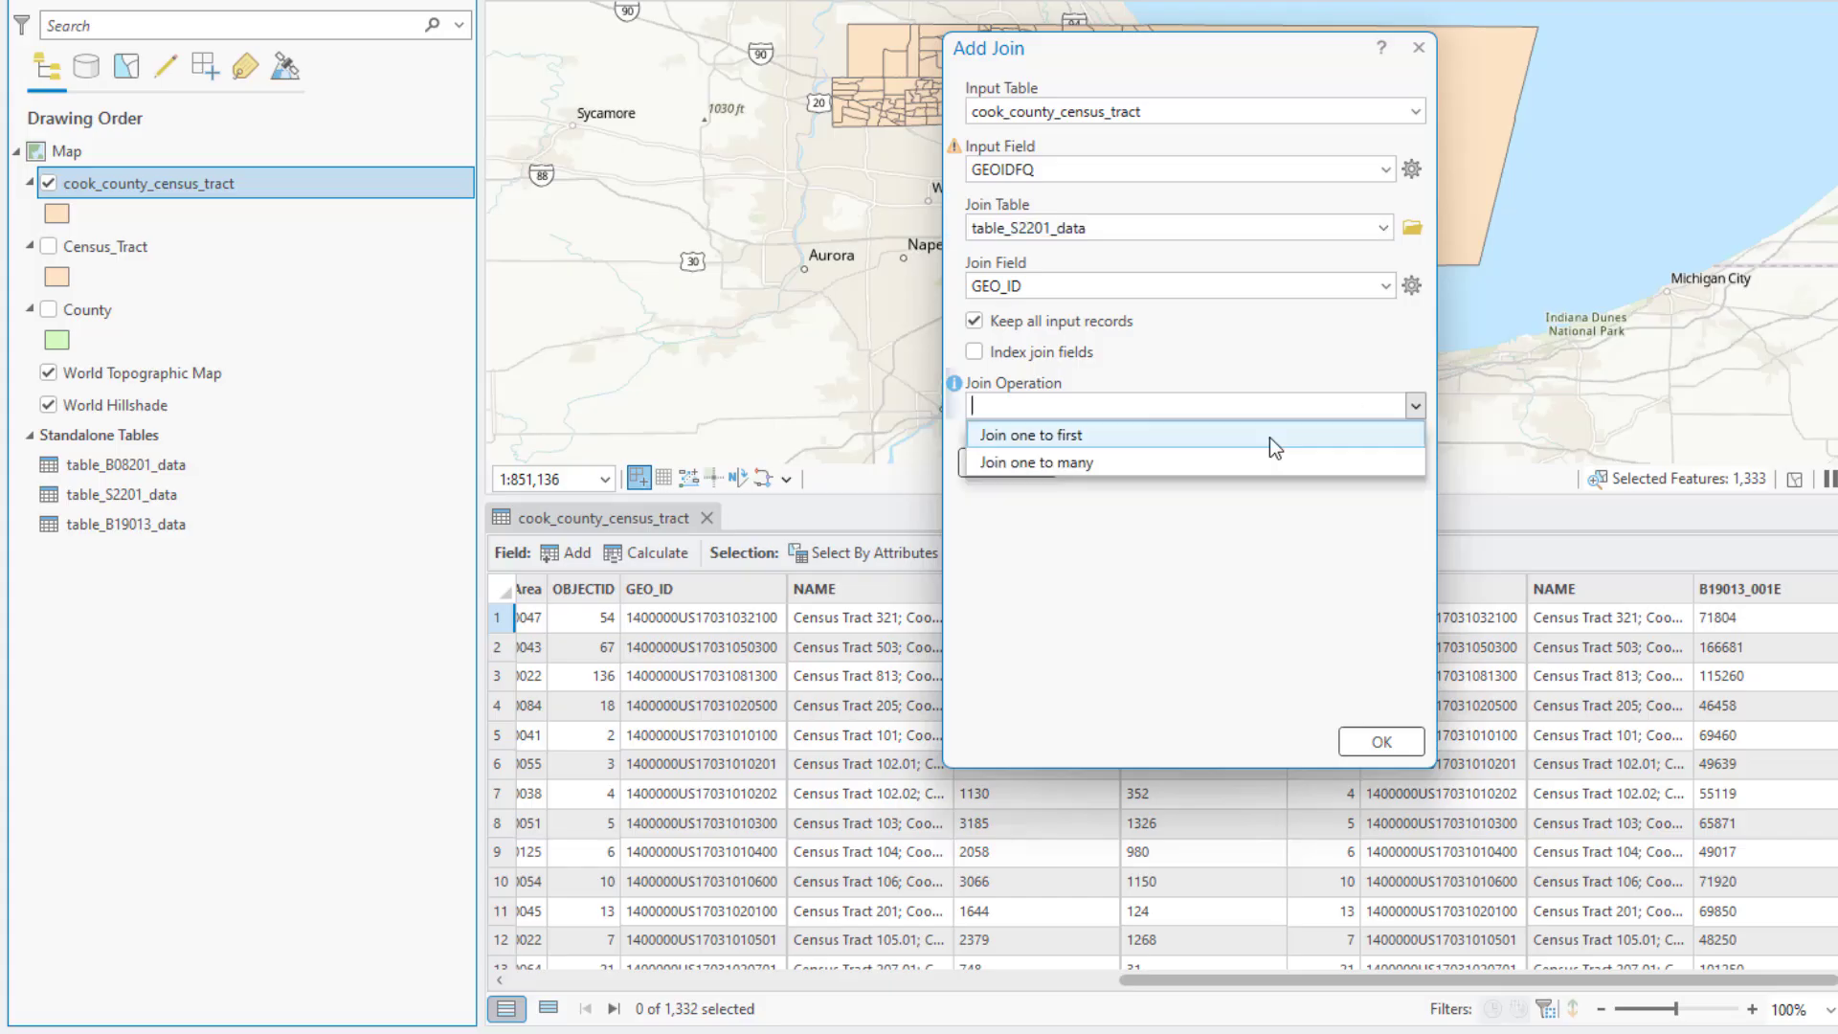
left_click(1168, 438)
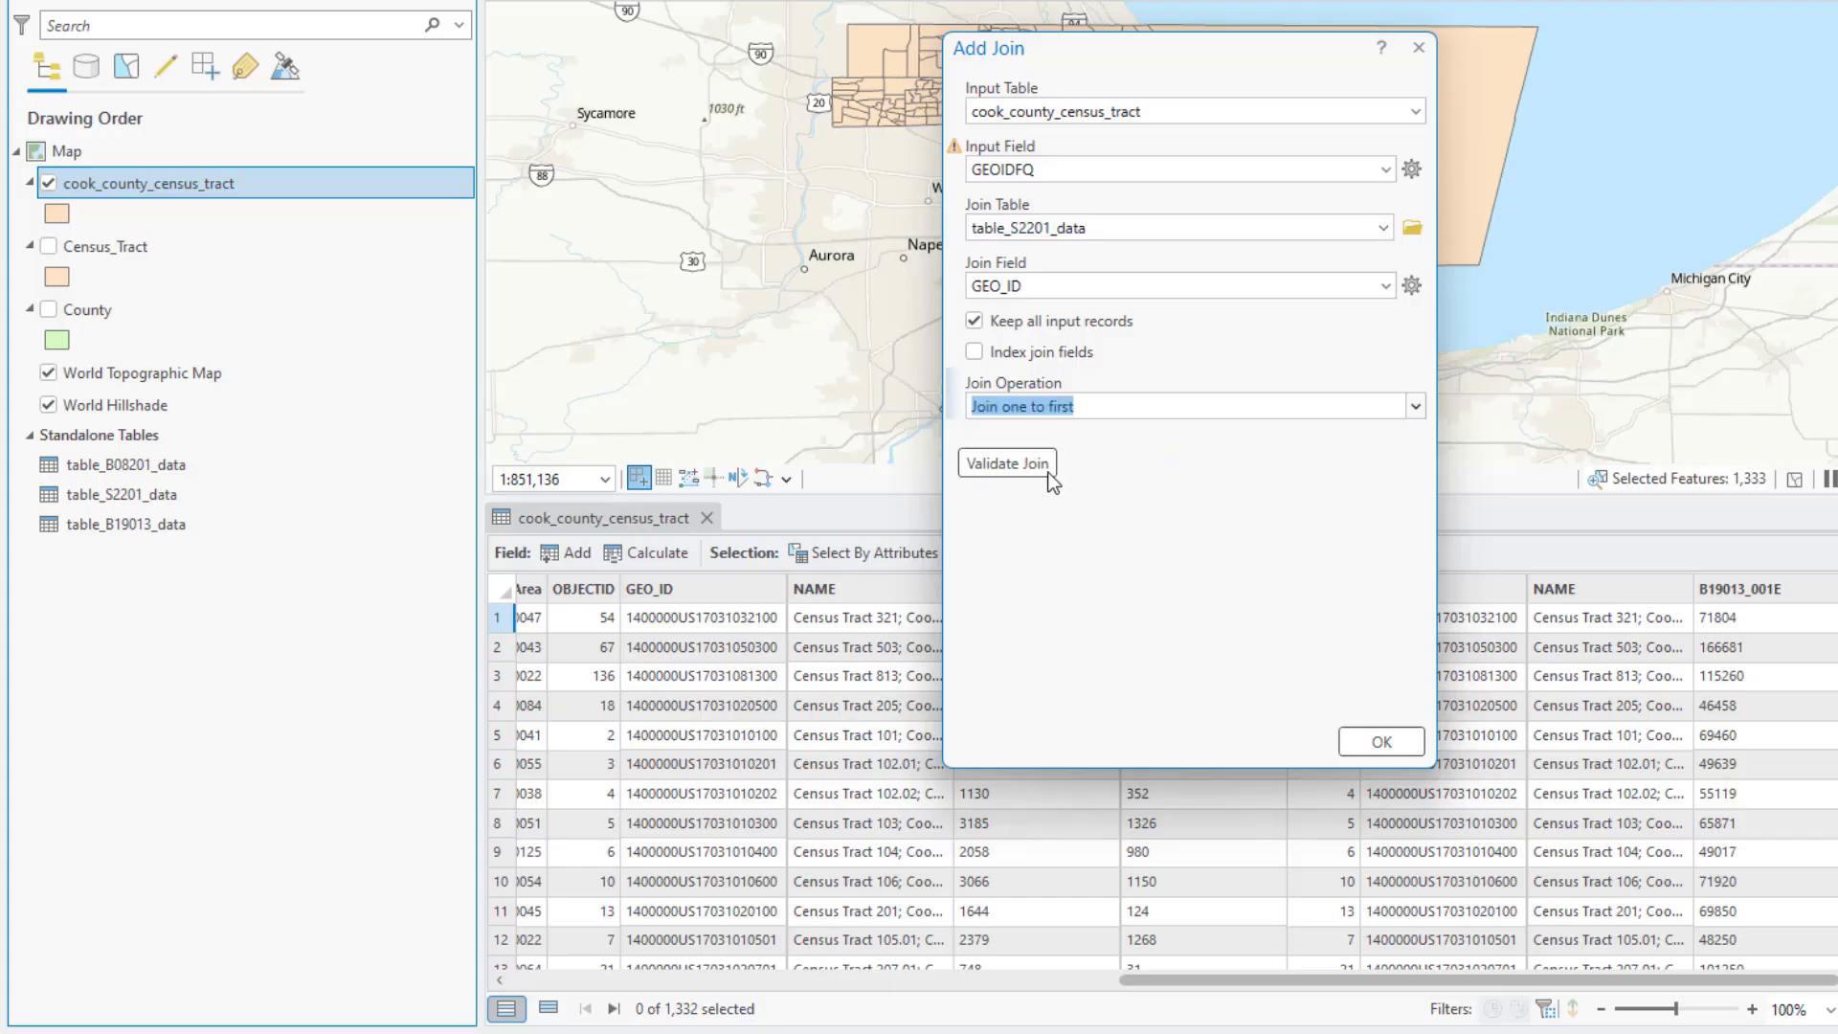
- Validate the join with table_S2201_data, review the matched record counts and close the validation message
left_click(1047, 467)
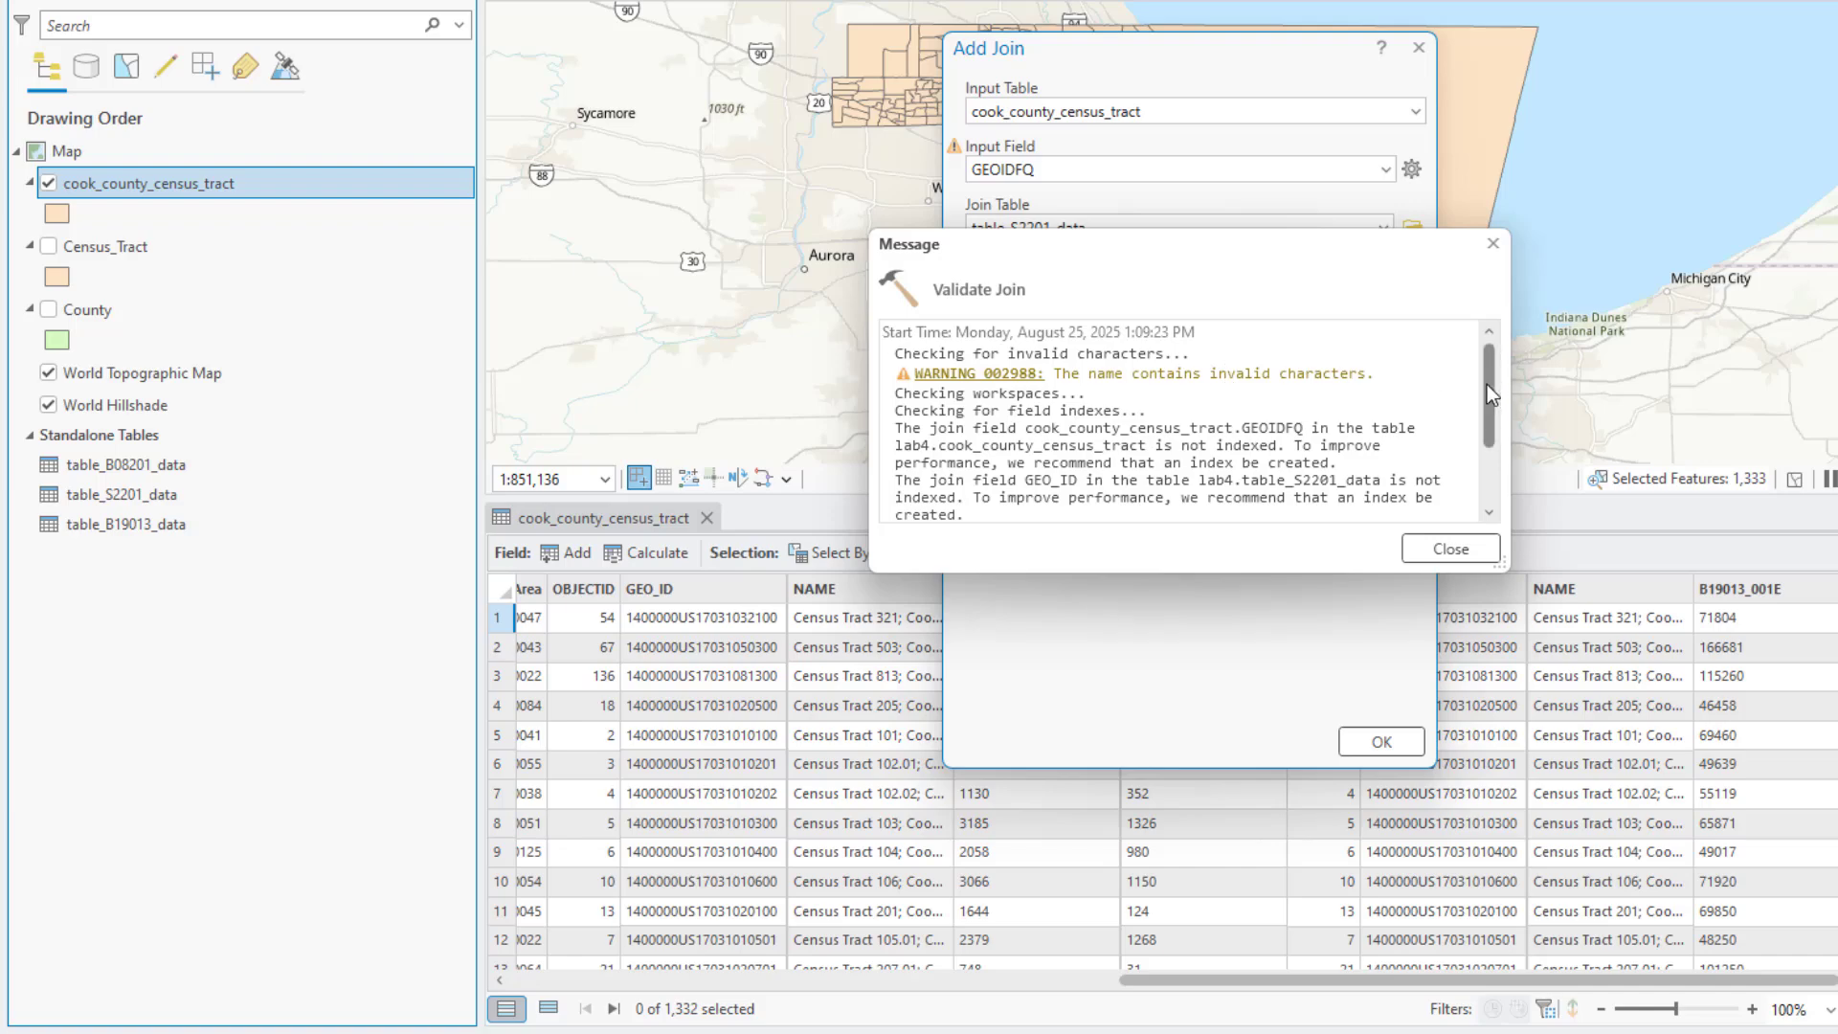
left_click_drag(1486, 383, 1490, 458)
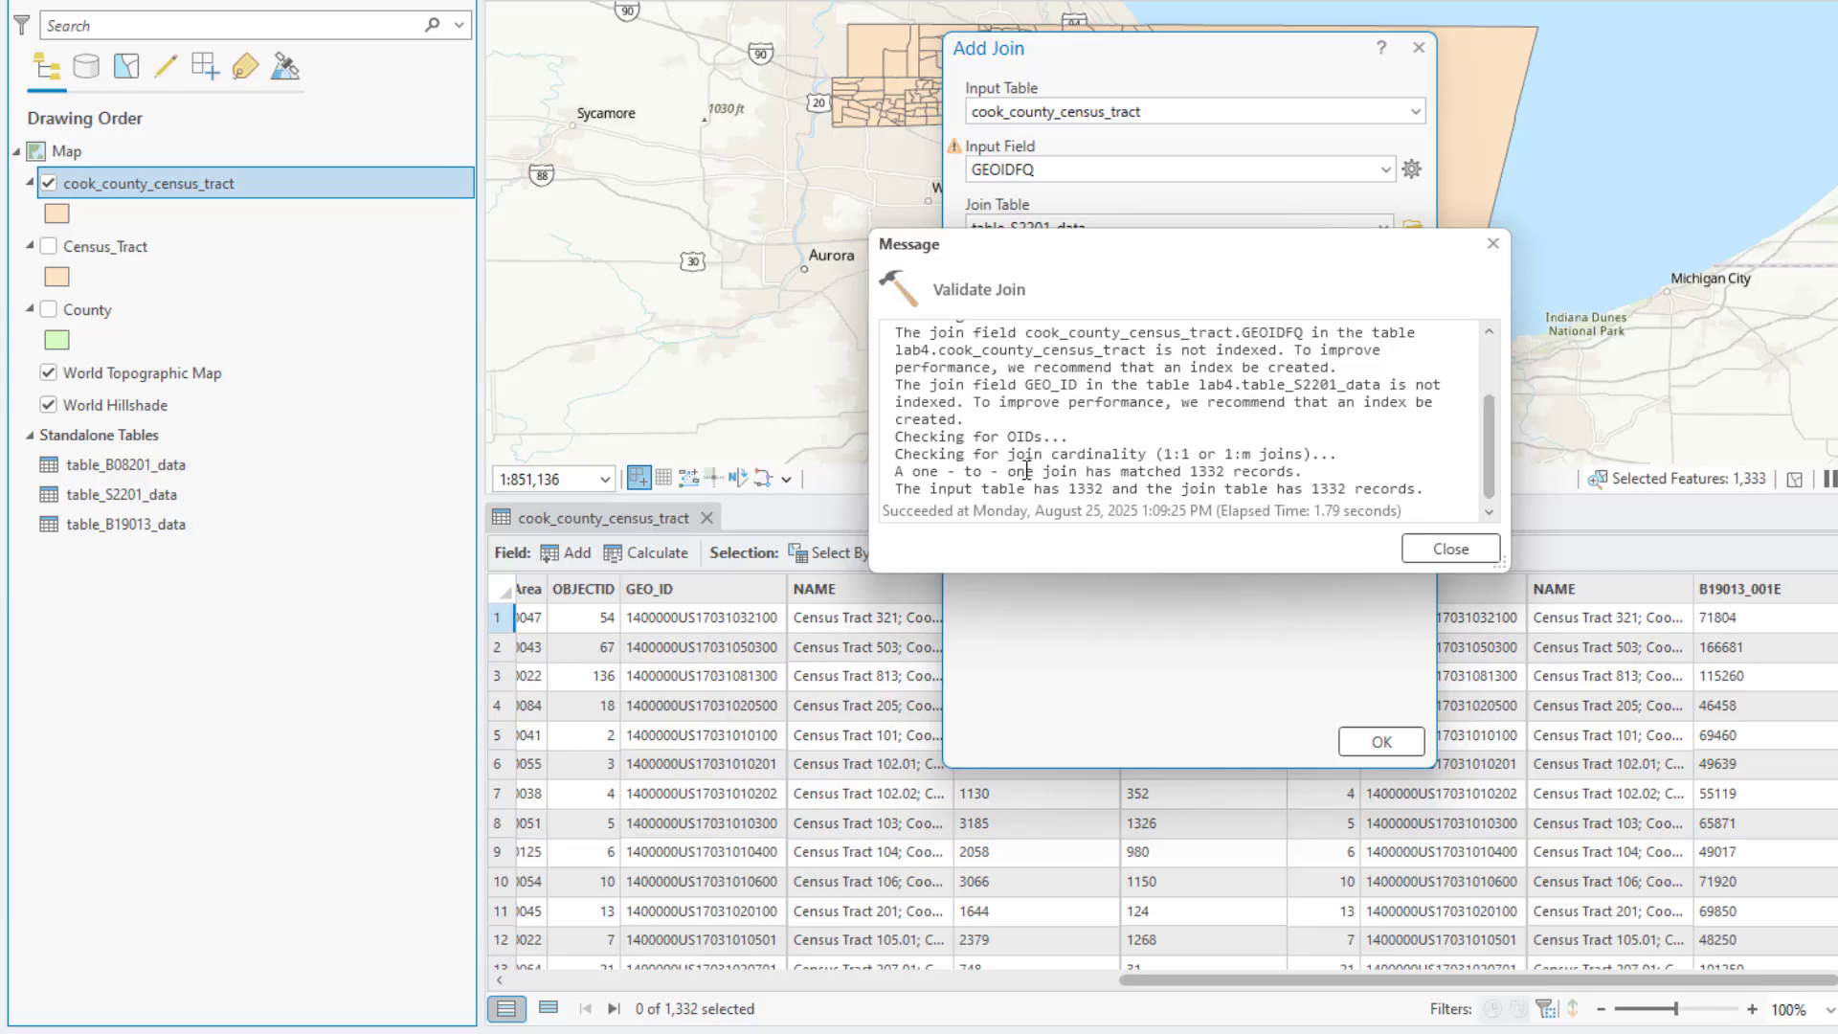
double_click(1214, 471)
left_click_drag(1071, 488, 1359, 491)
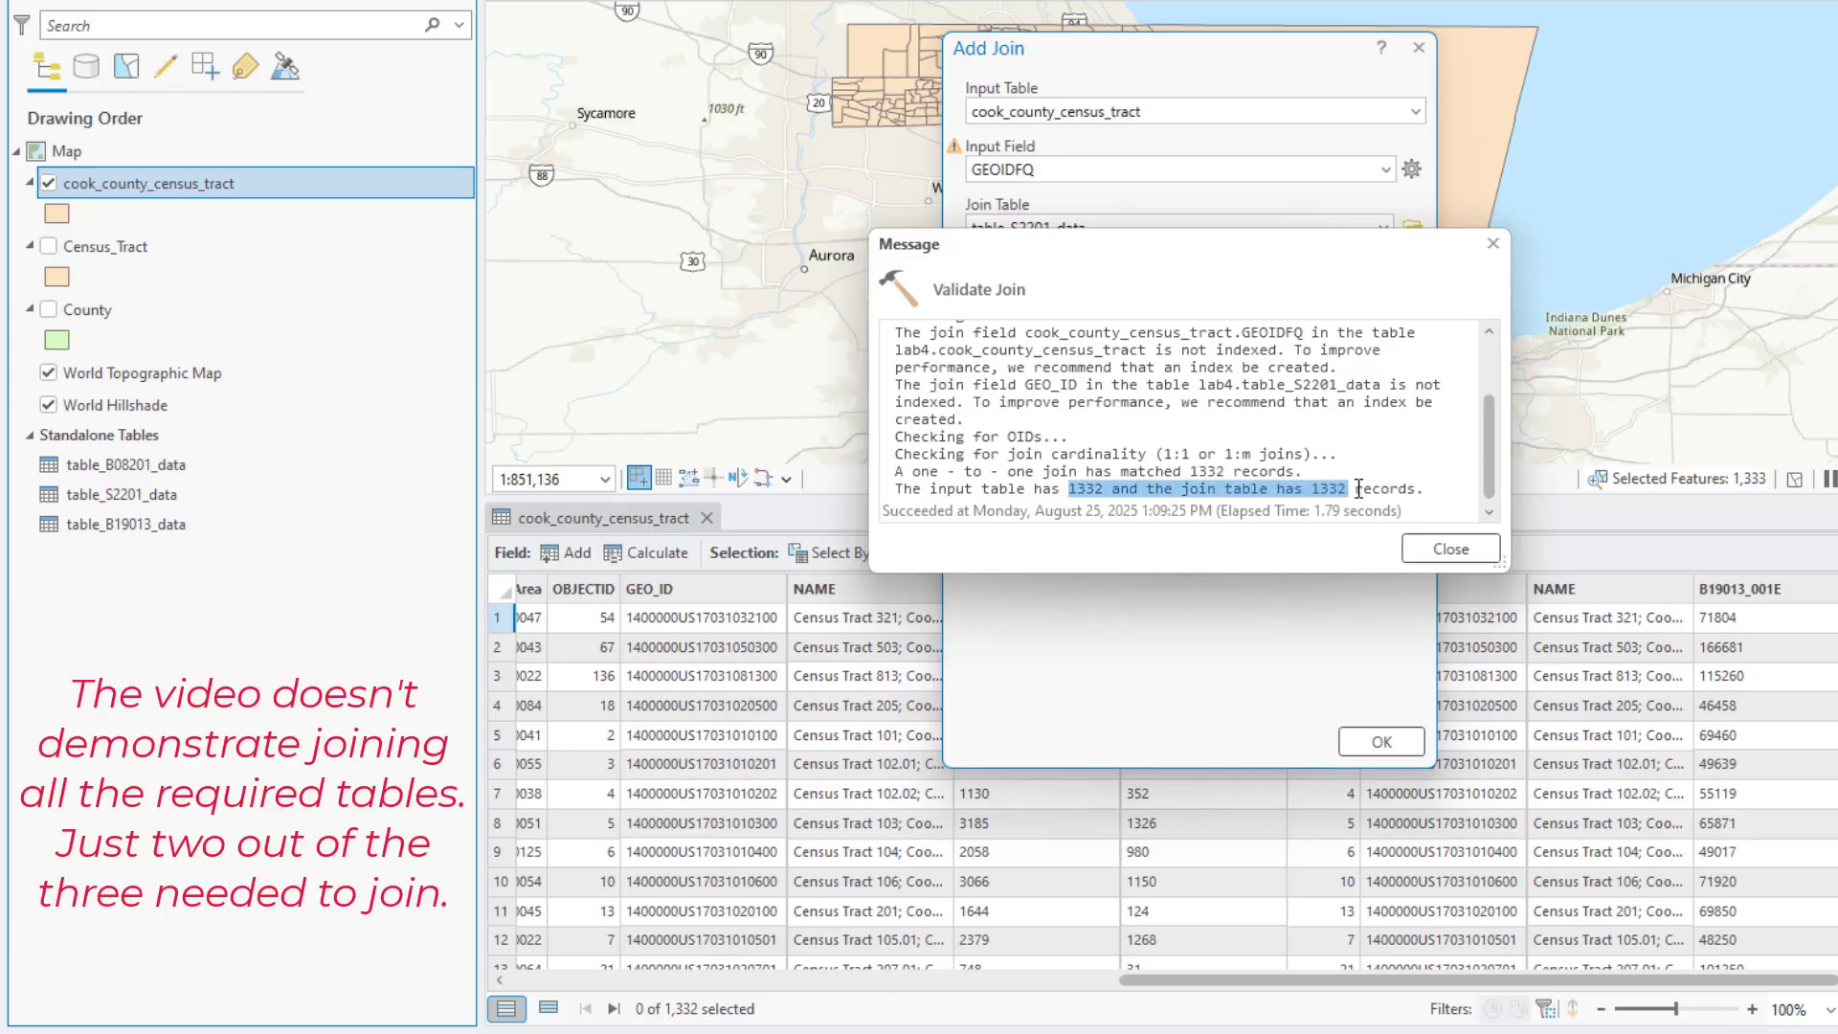
left_click(1451, 480)
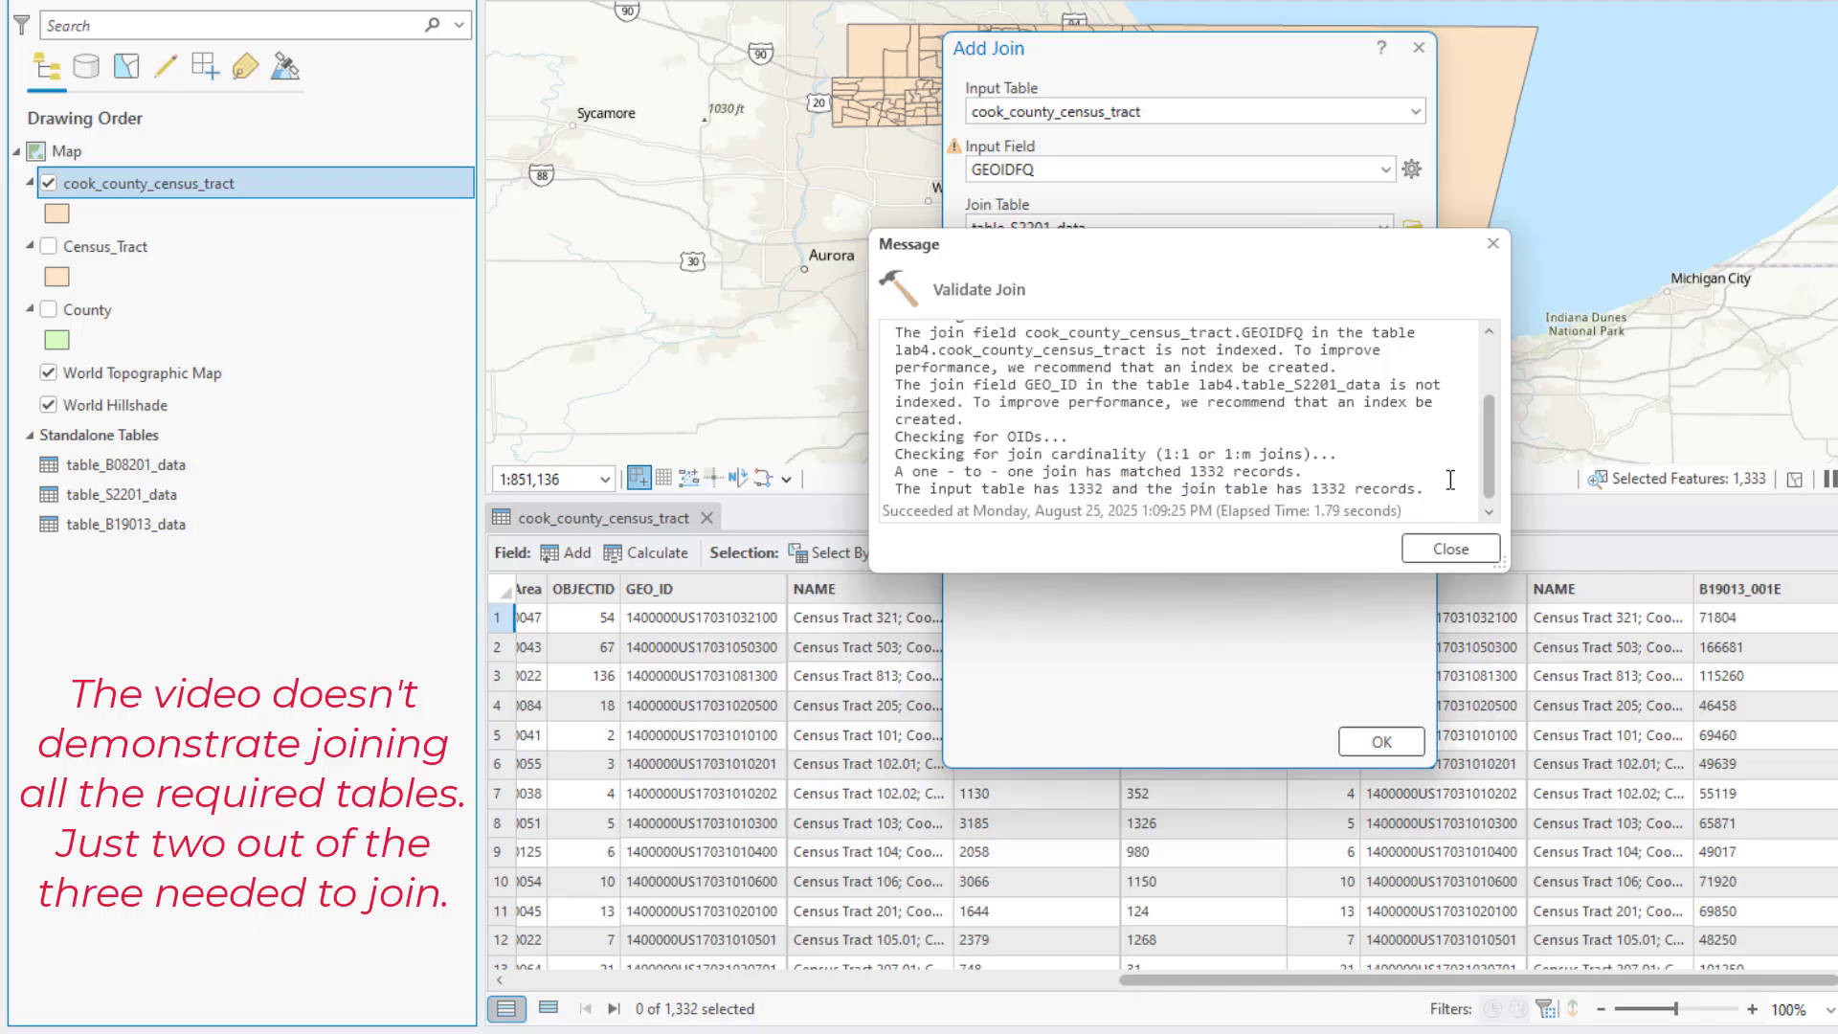
left_click(1450, 550)
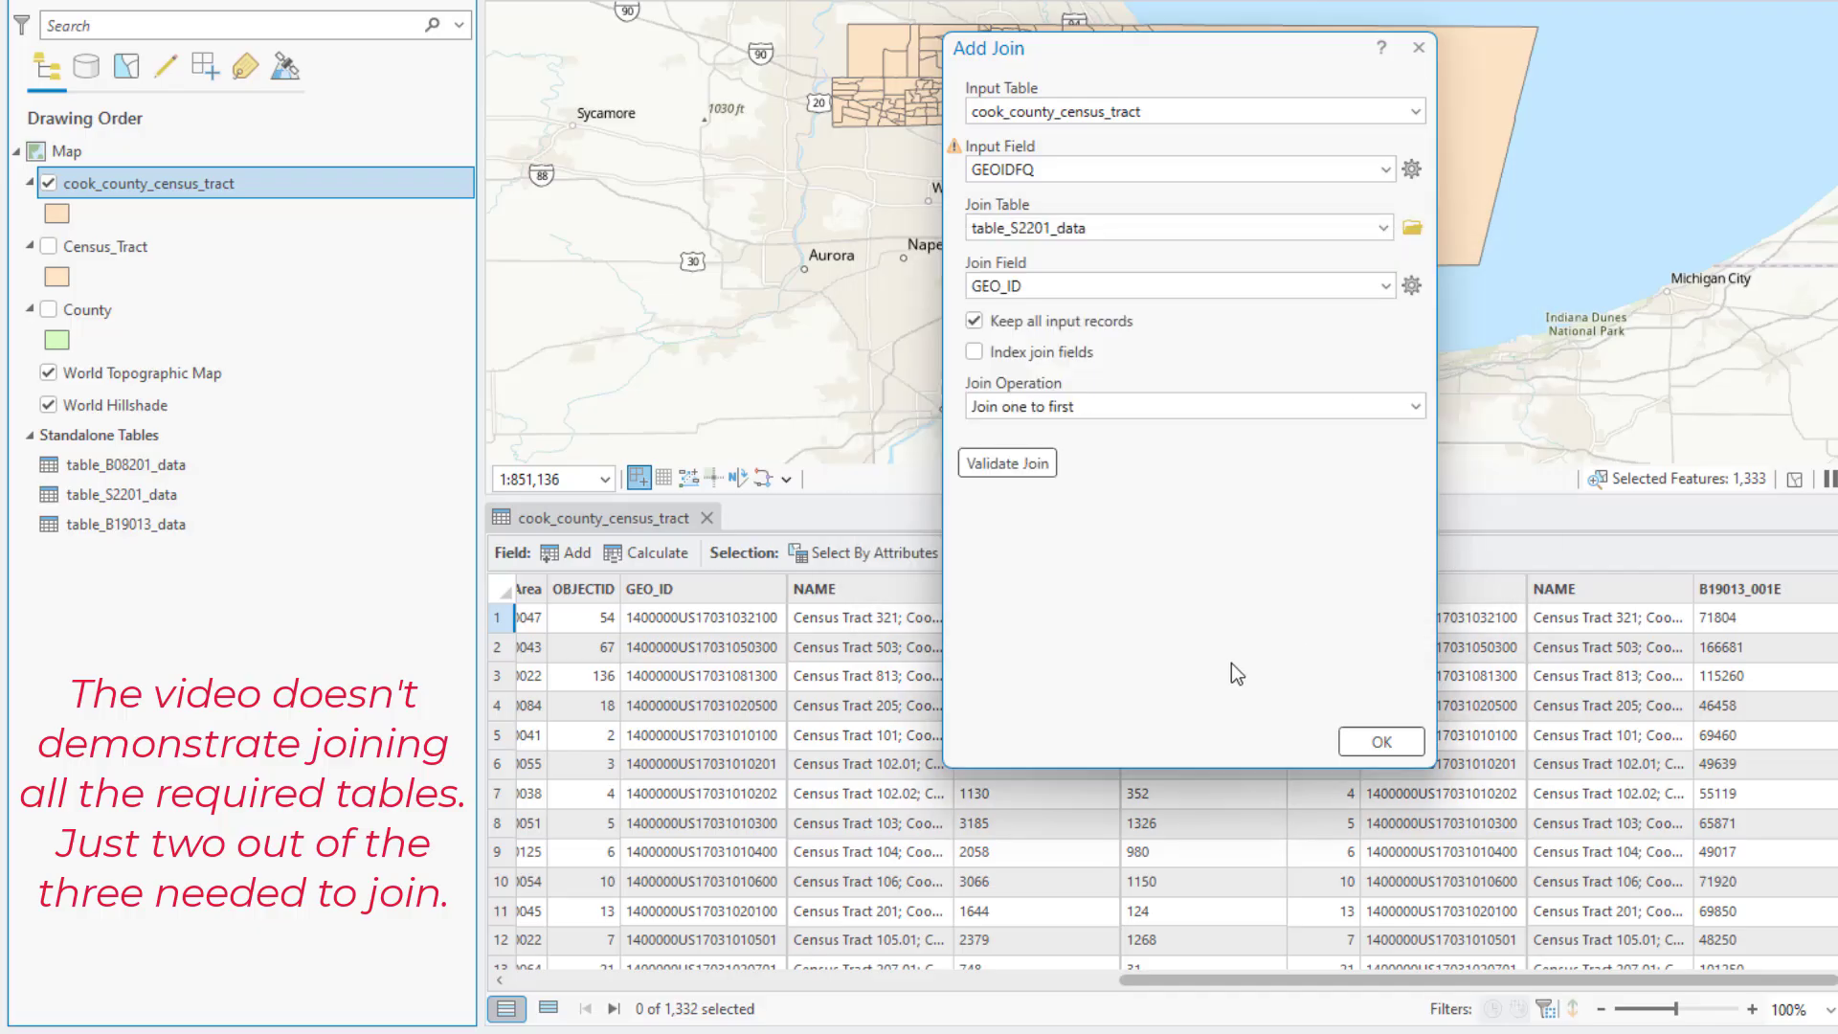
- Apply the table_S2201_data join and reopen the attribute table of cook_county_census_tract to inspect the joined columns
left_click(1376, 751)
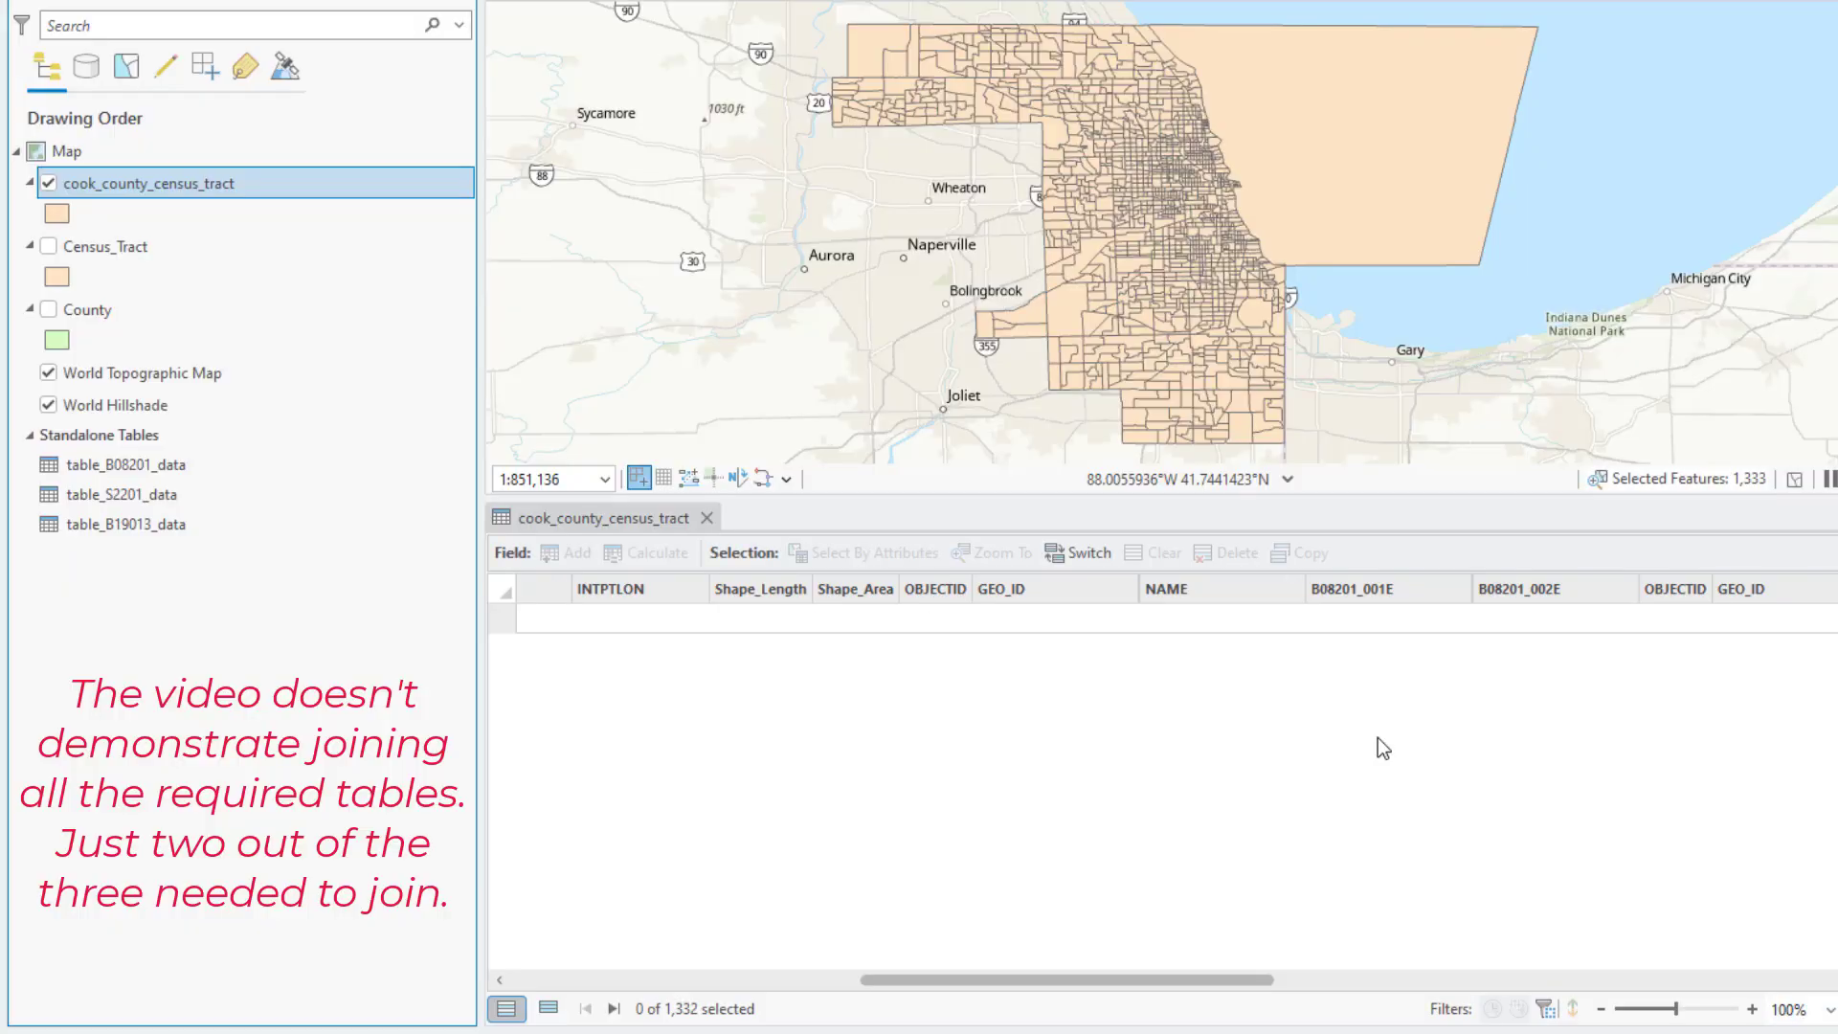
left_click(707, 518)
right_click(208, 182)
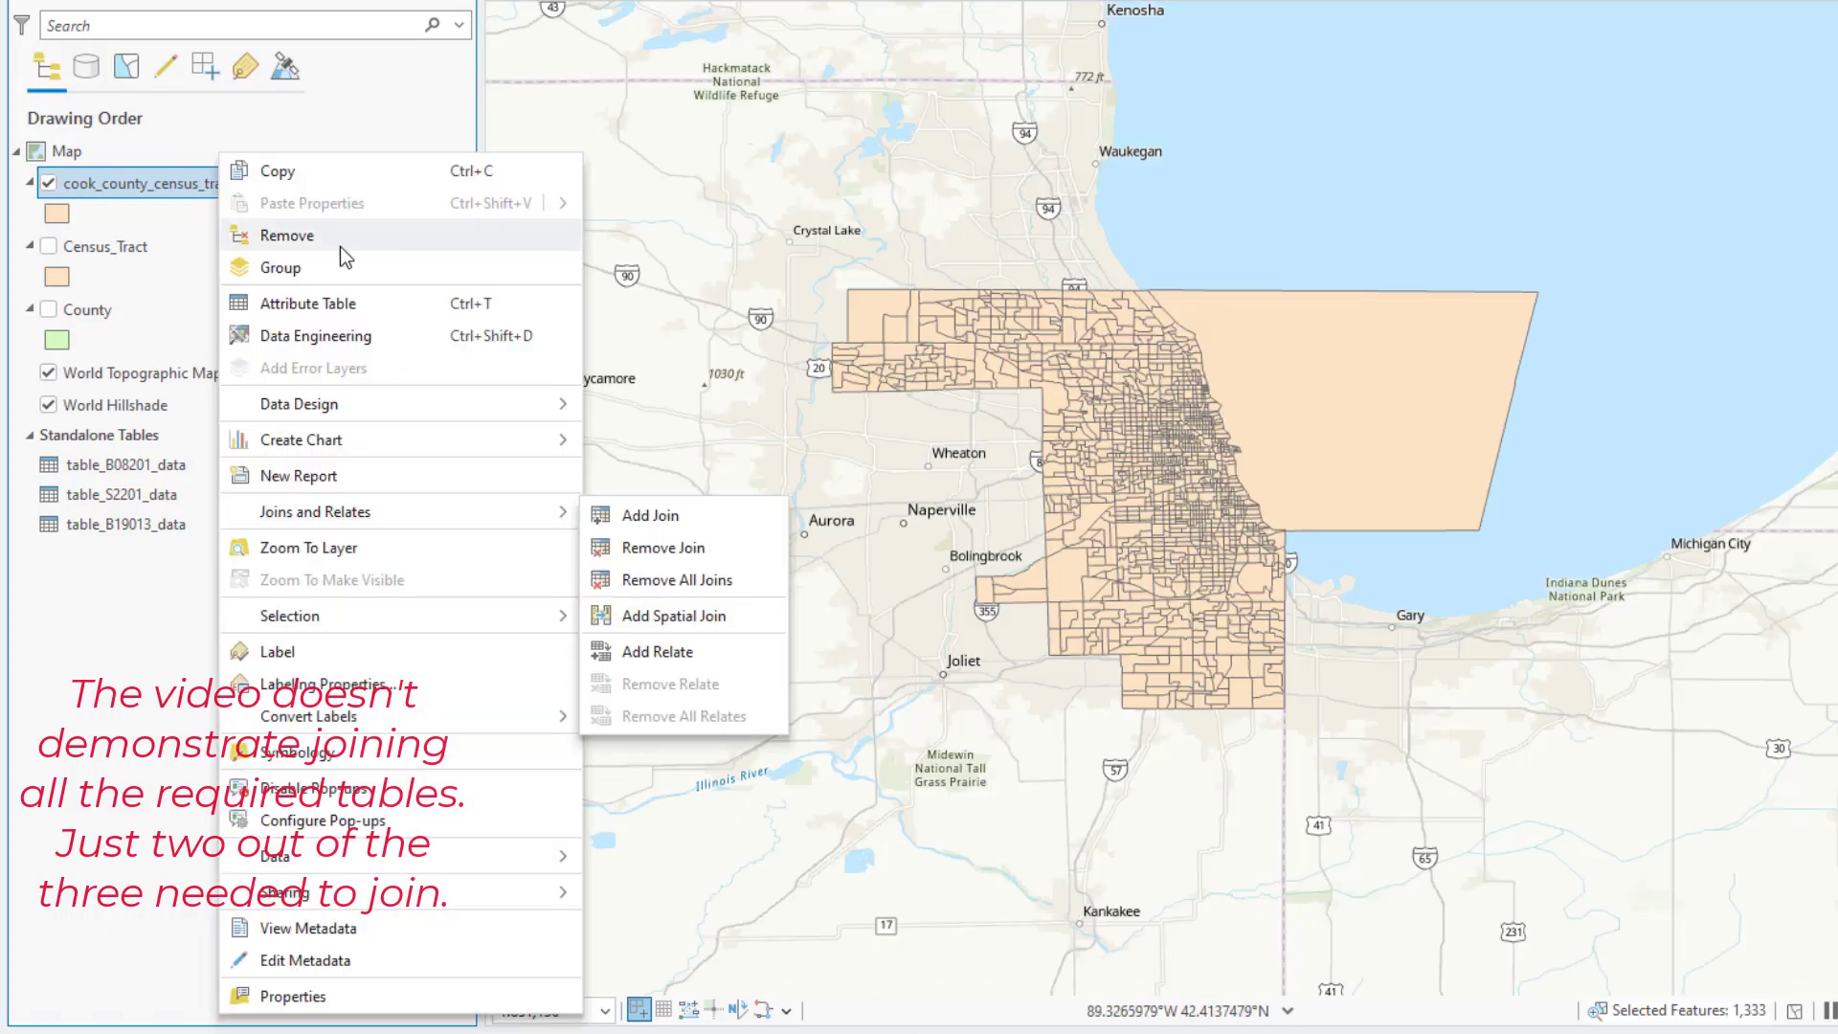
left_click(346, 305)
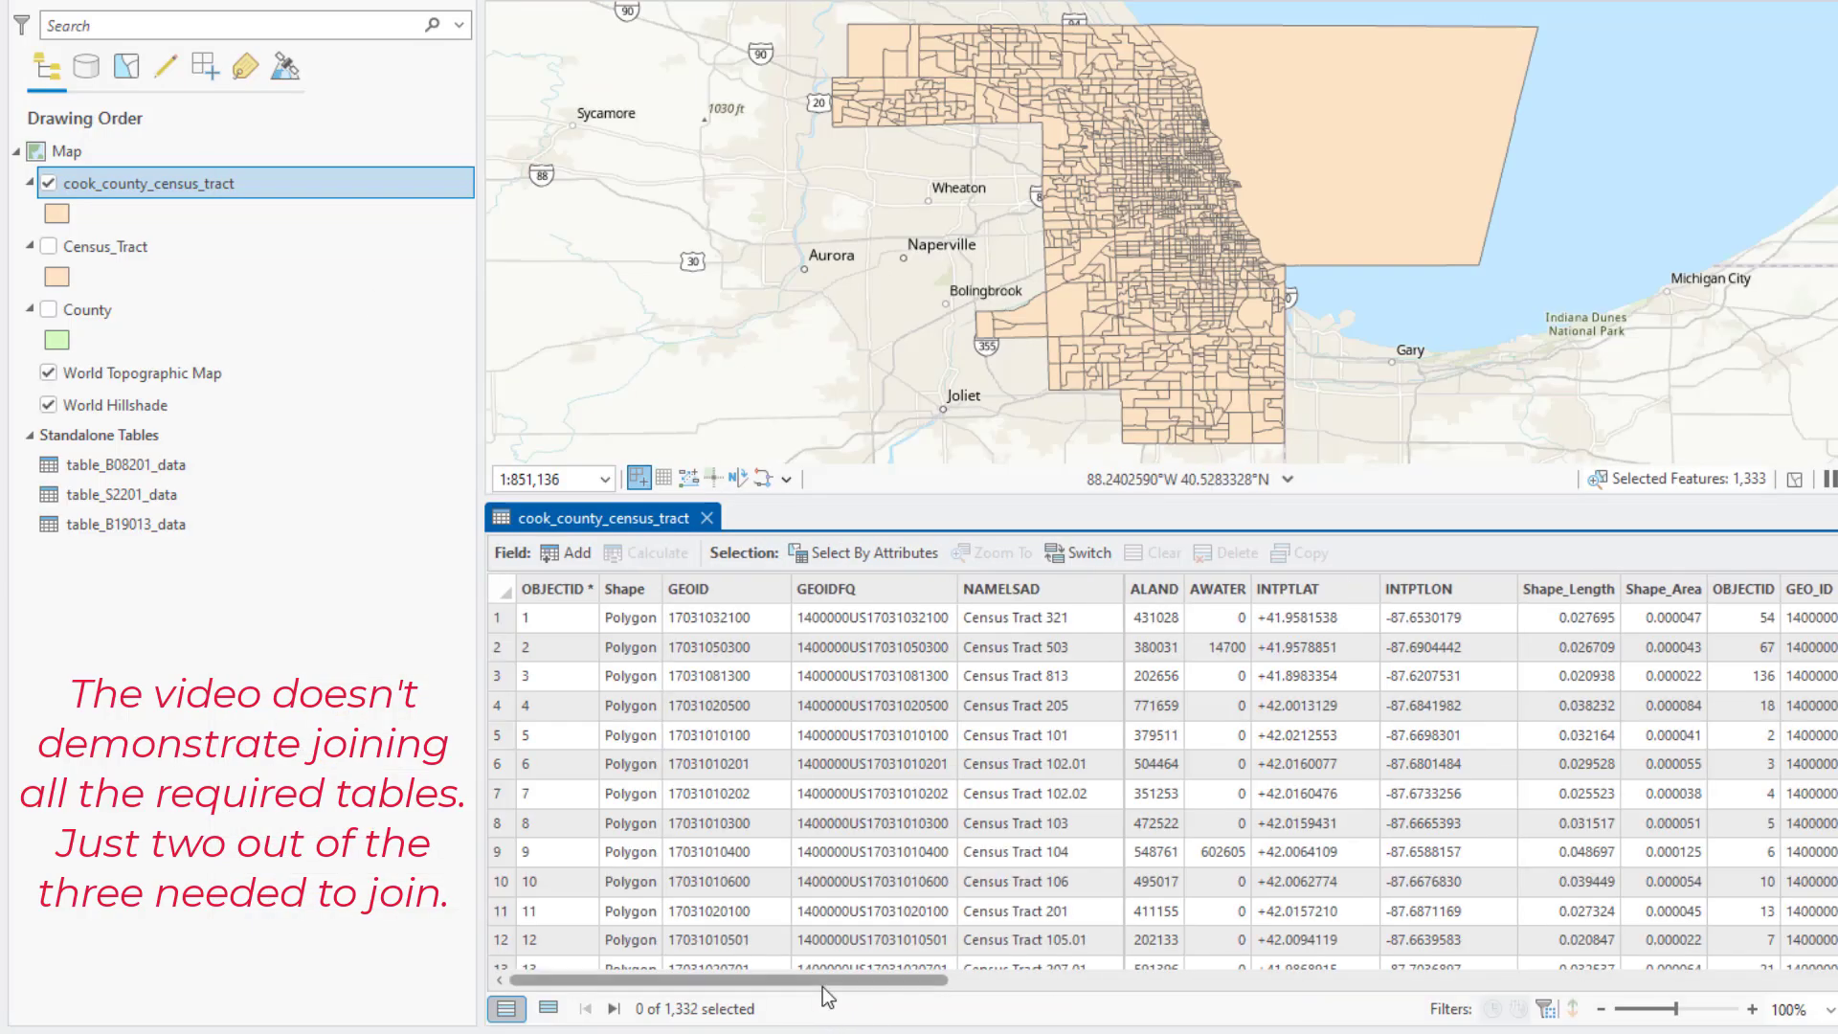
left_click_drag(852, 979, 1184, 1030)
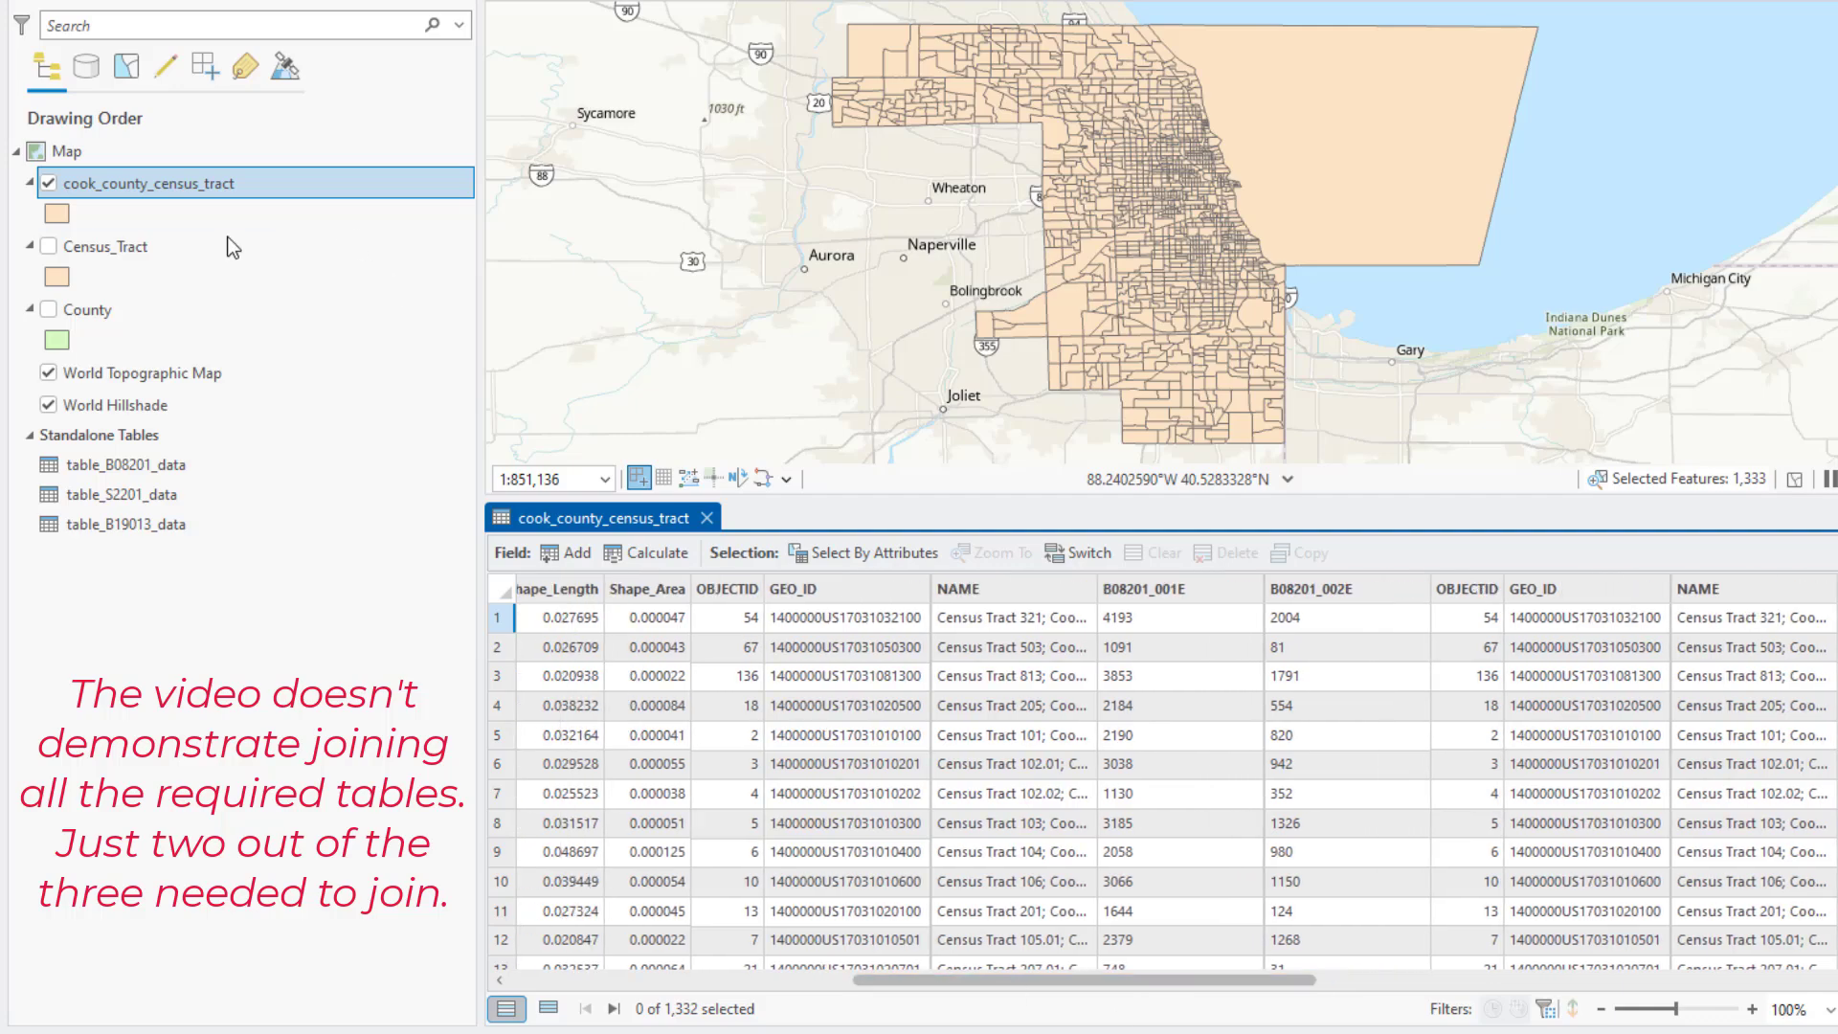
right_click(180, 189)
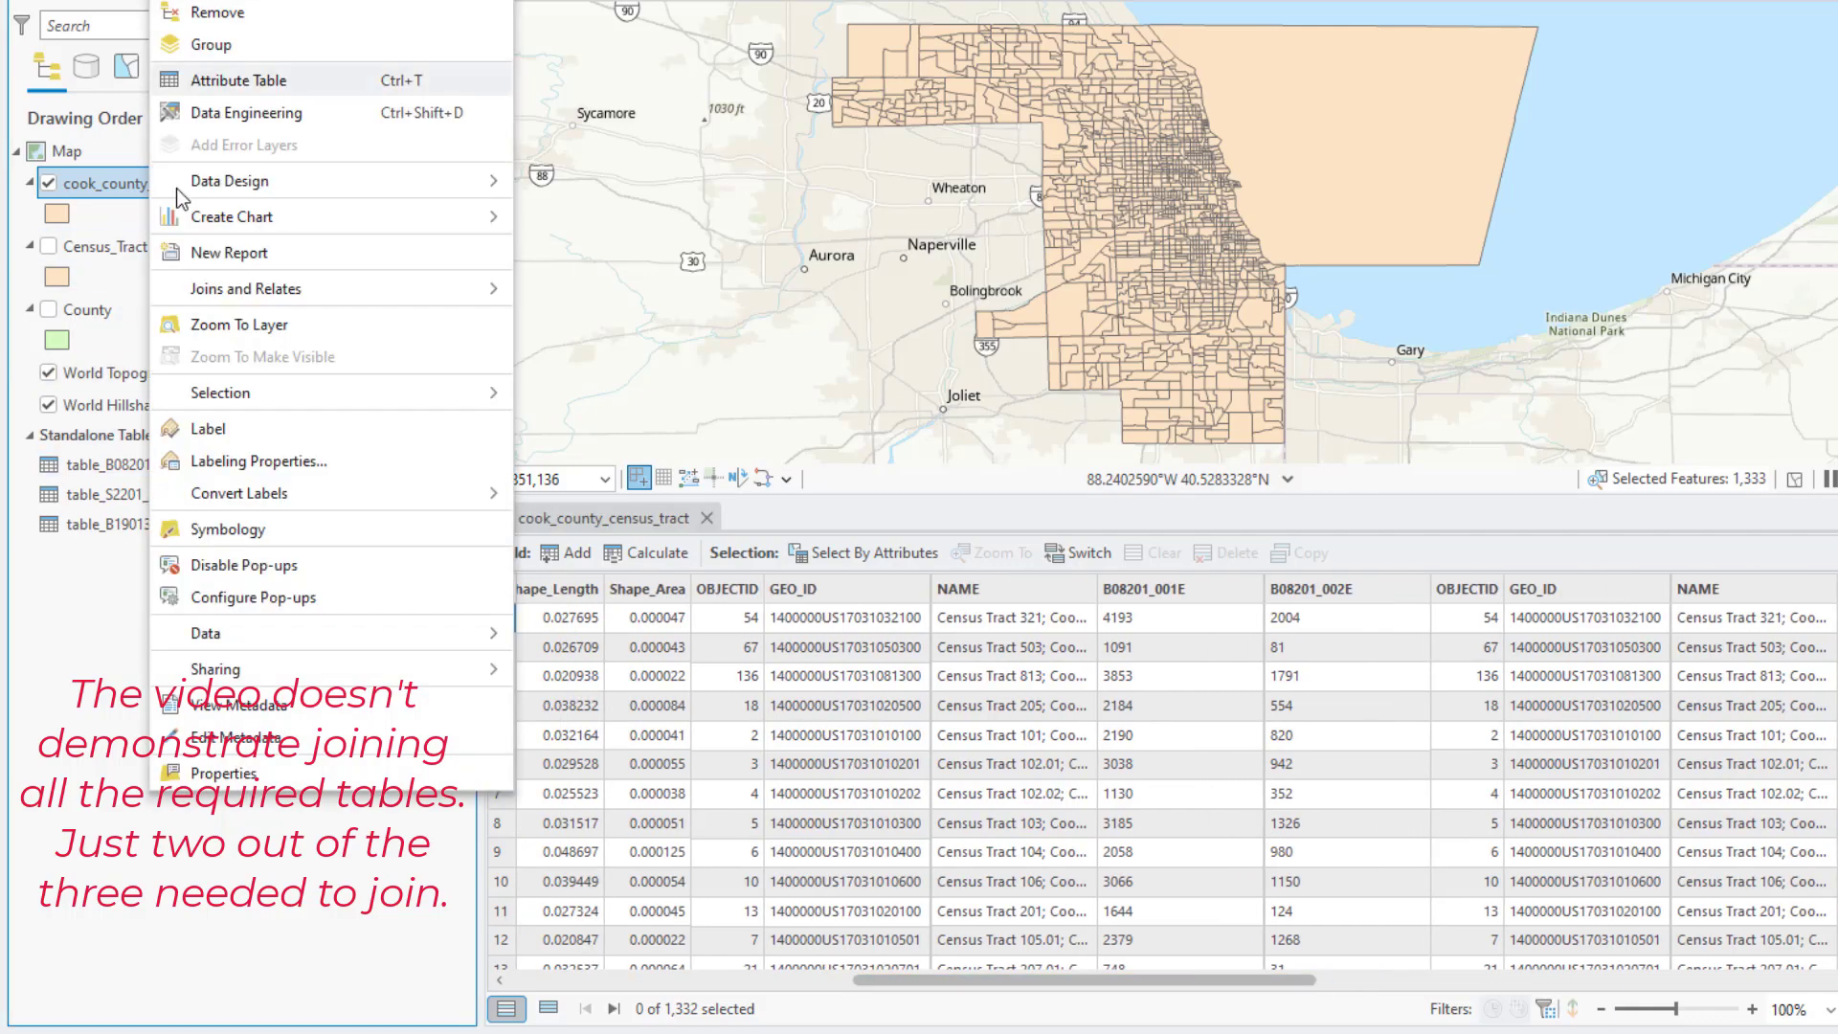
mouse_move(422, 288)
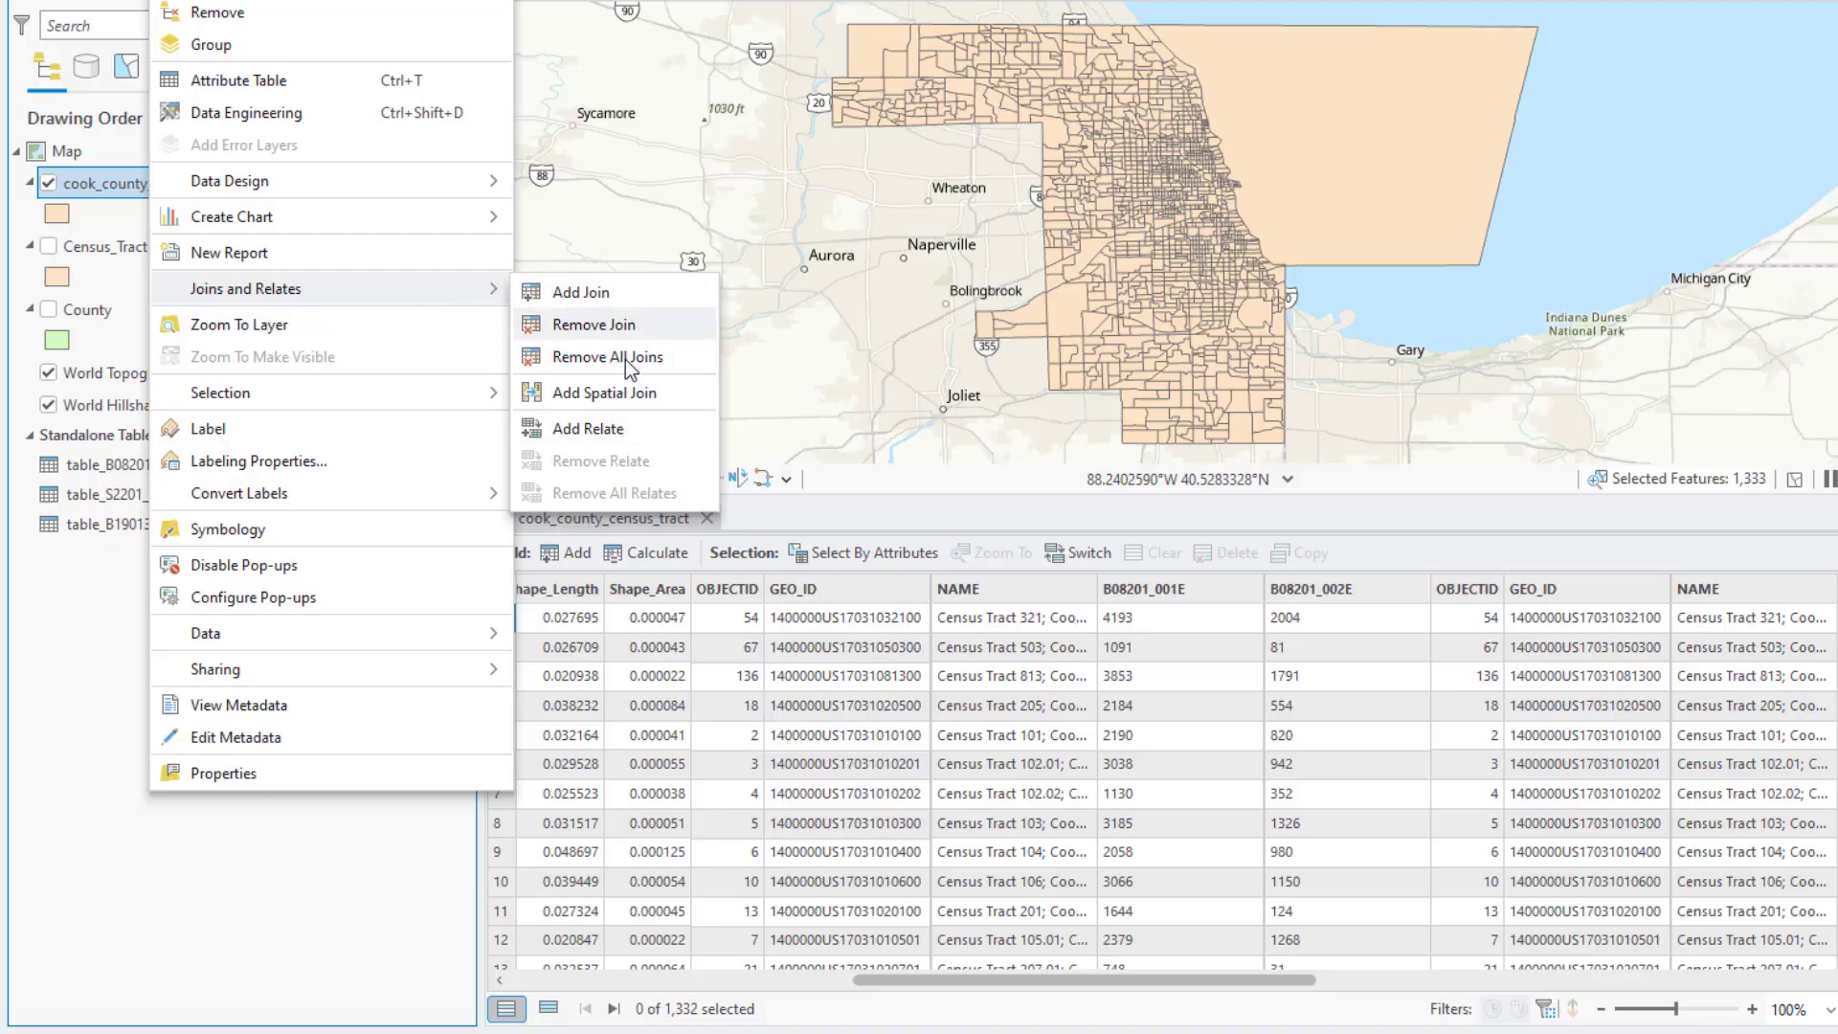
left_click(841, 523)
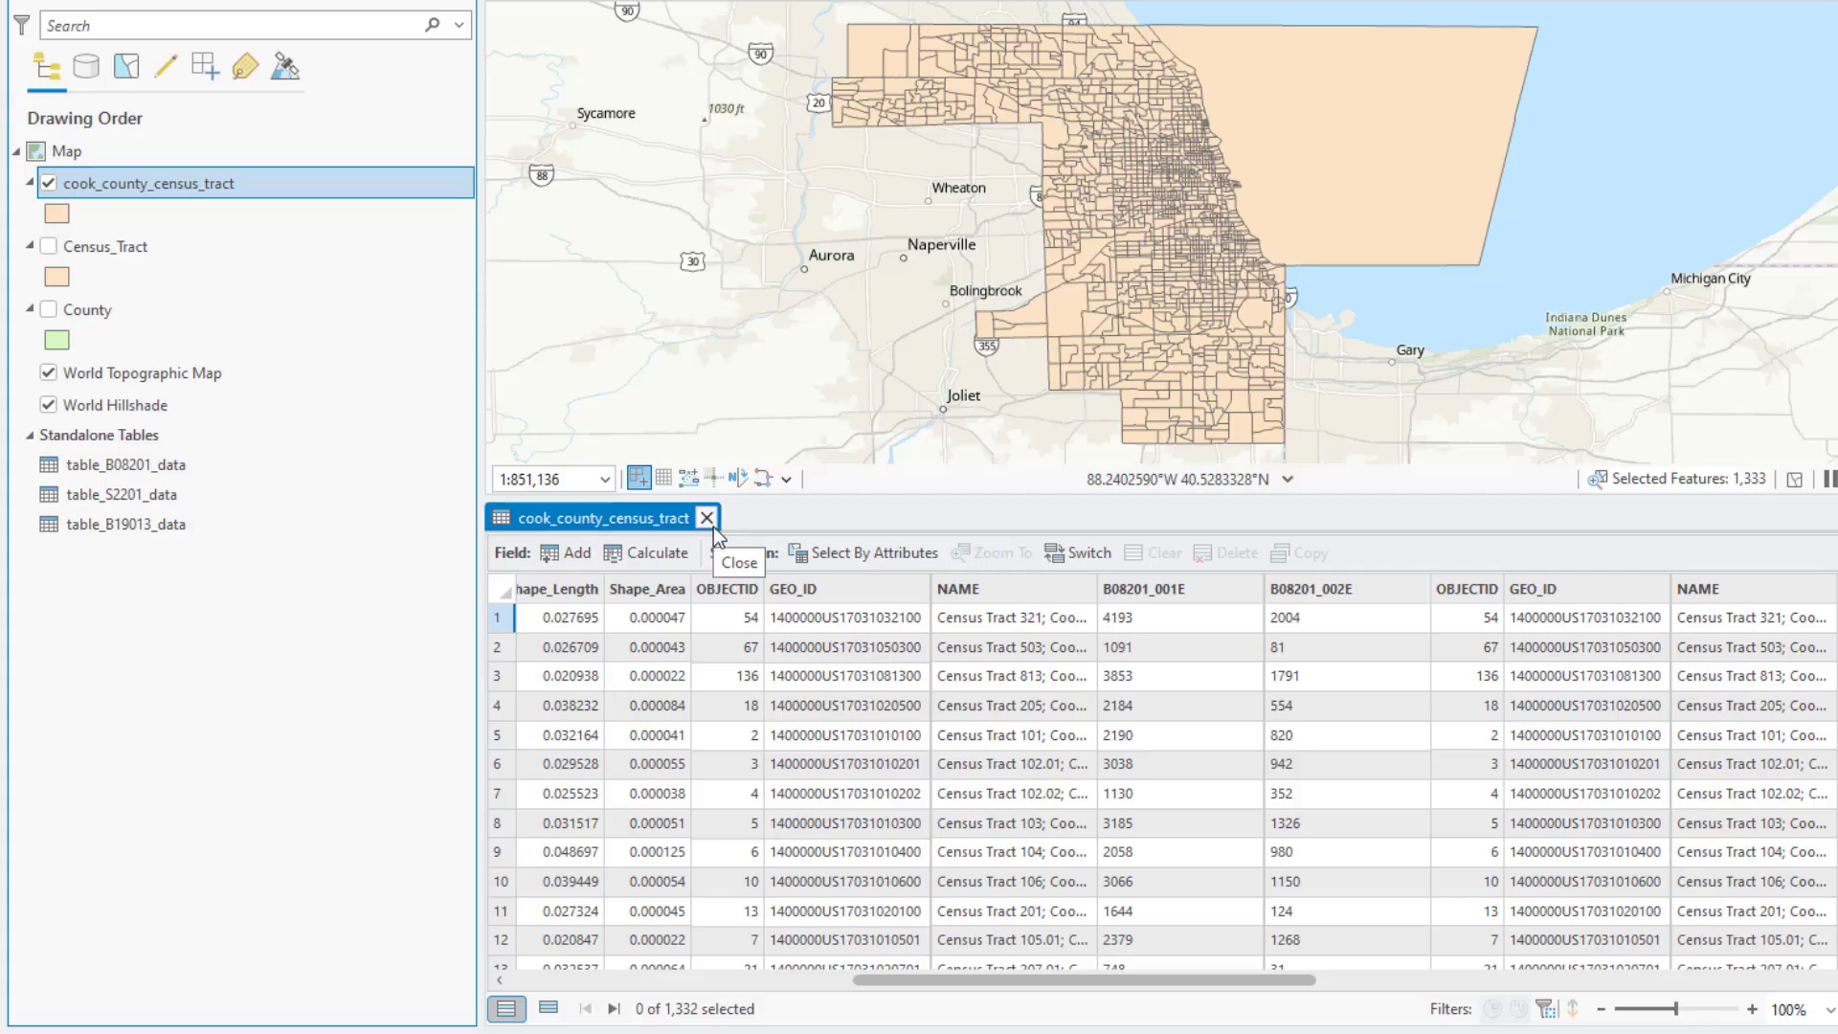
- Close the attribute table and export the features of cook_county_census_tract to lab4.gdb as cook_county_census_tract_joined
left_click_drag(1156, 979, 772, 1013)
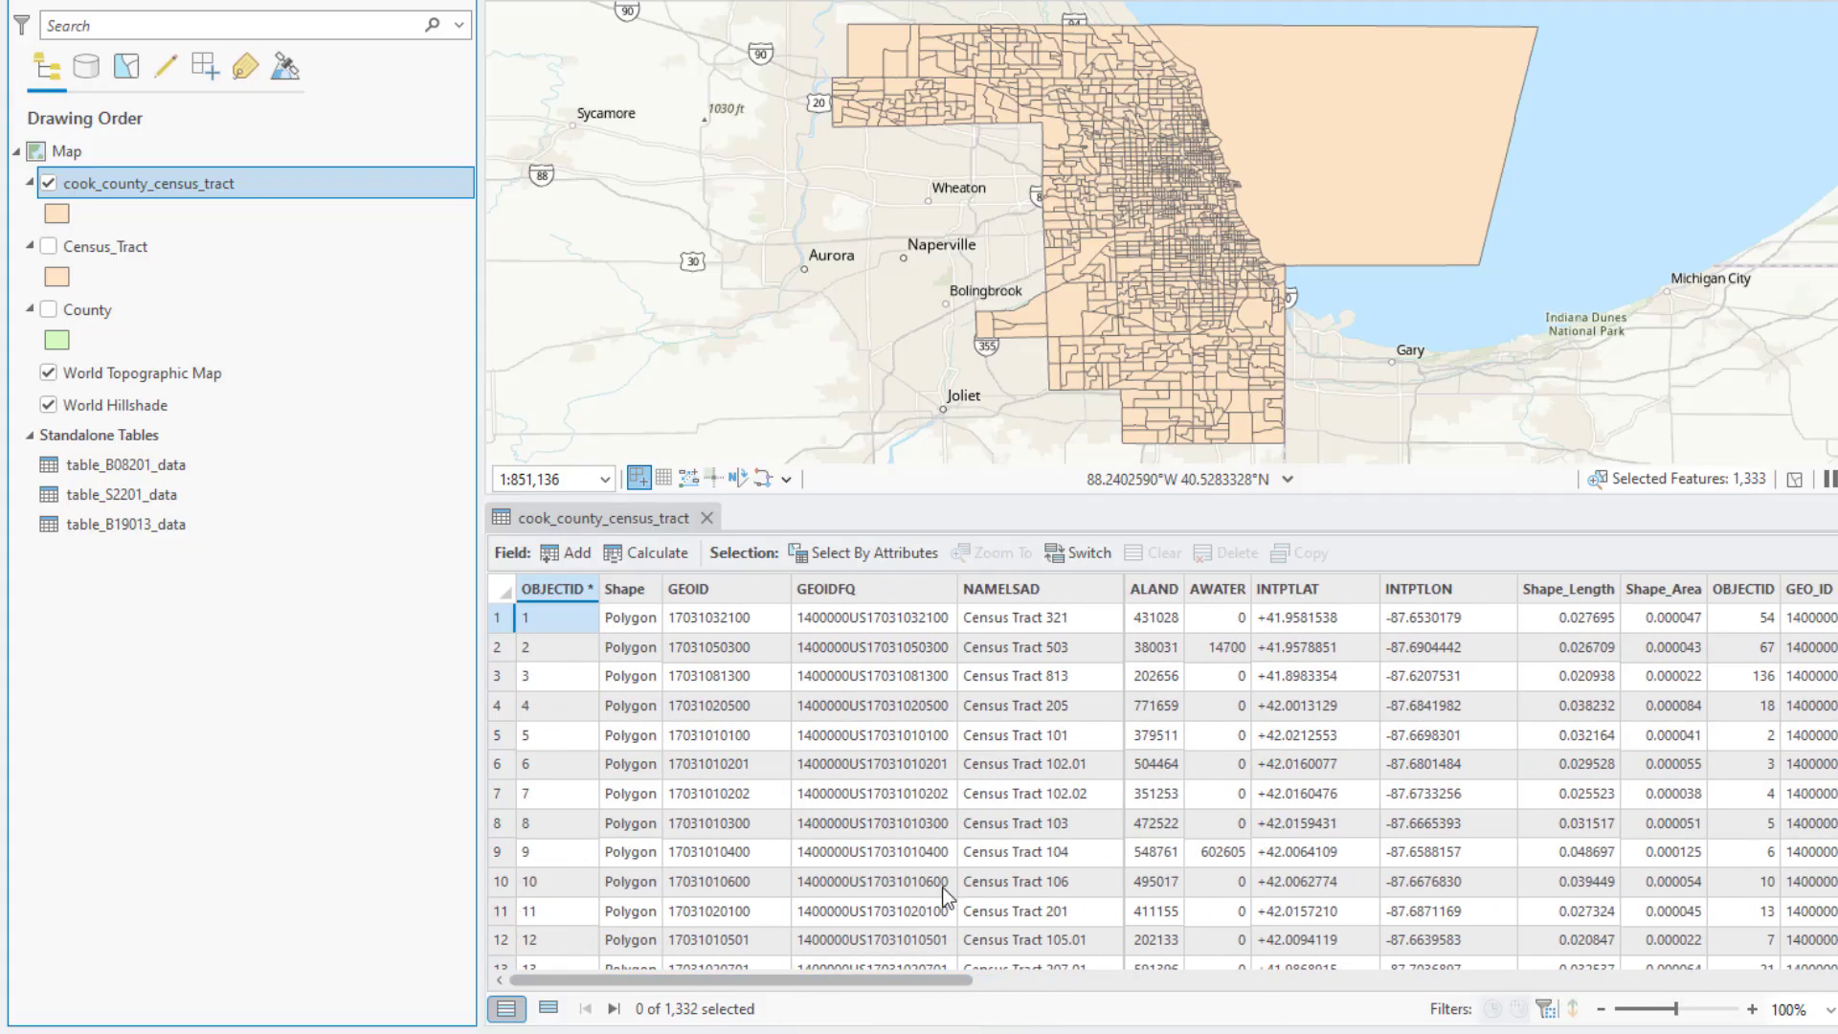
left_click(707, 518)
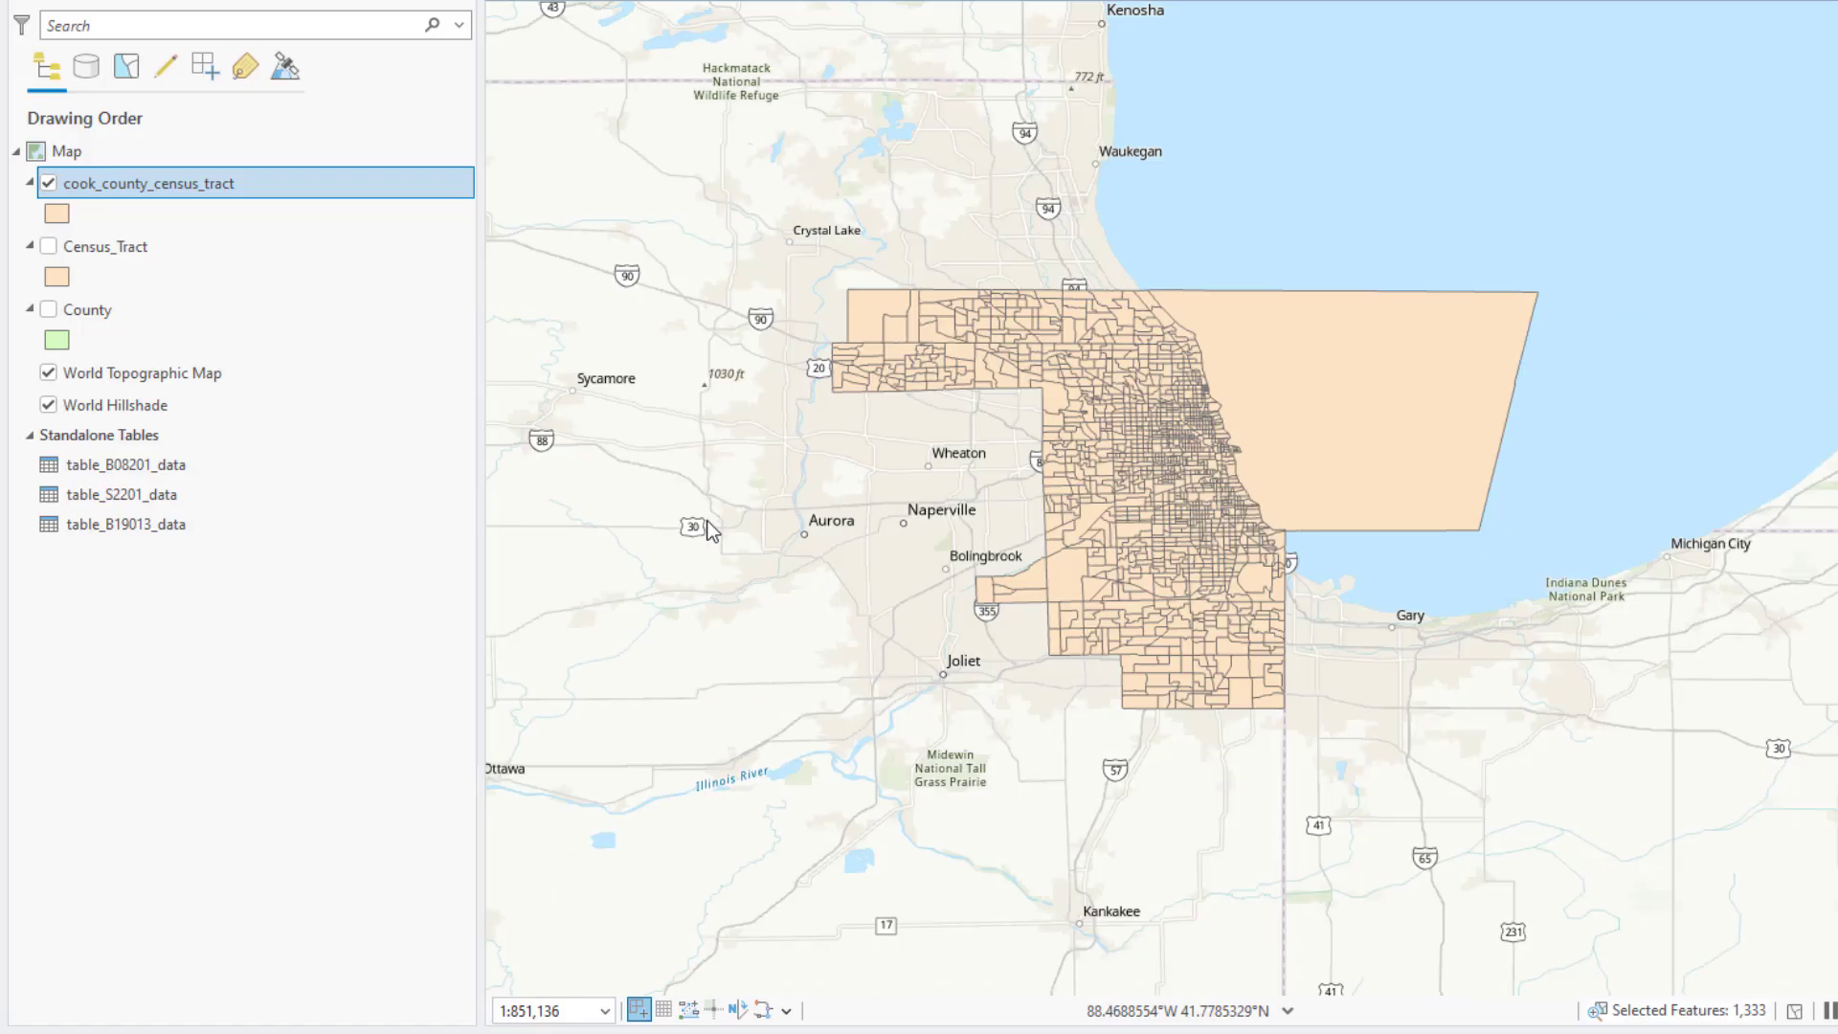
right_click(306, 182)
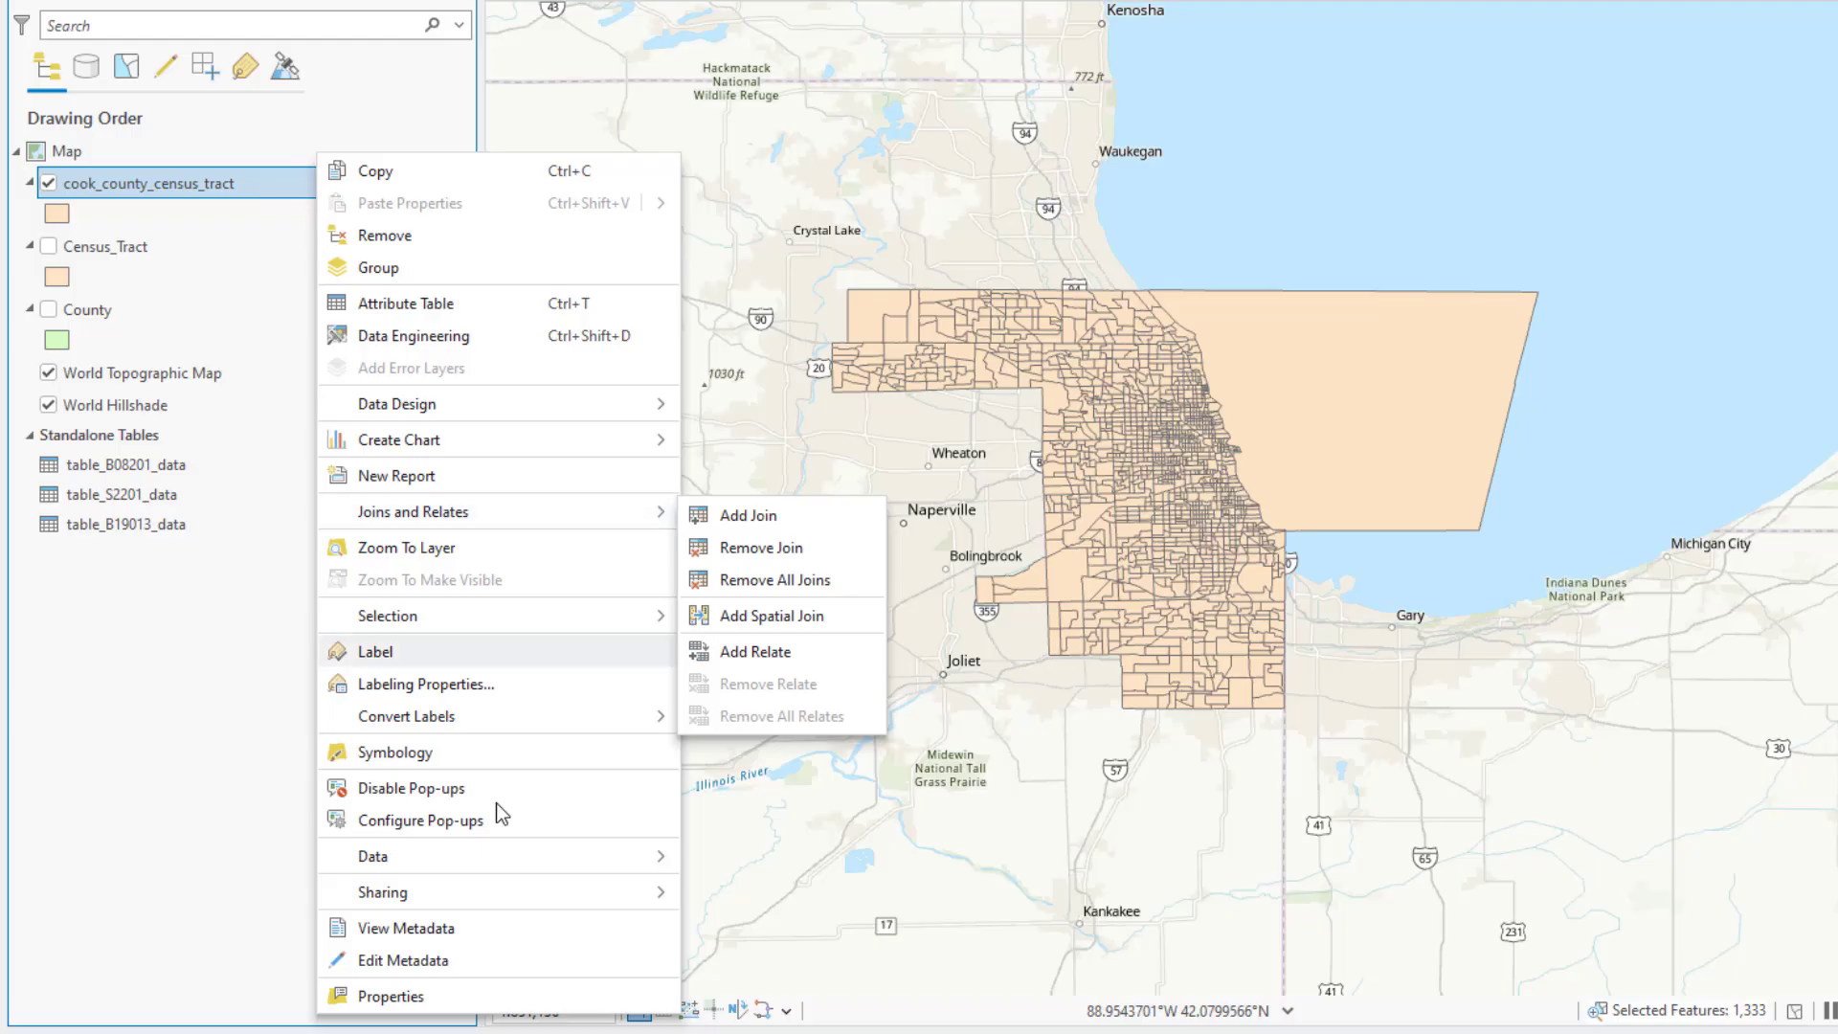
mouse_move(496, 862)
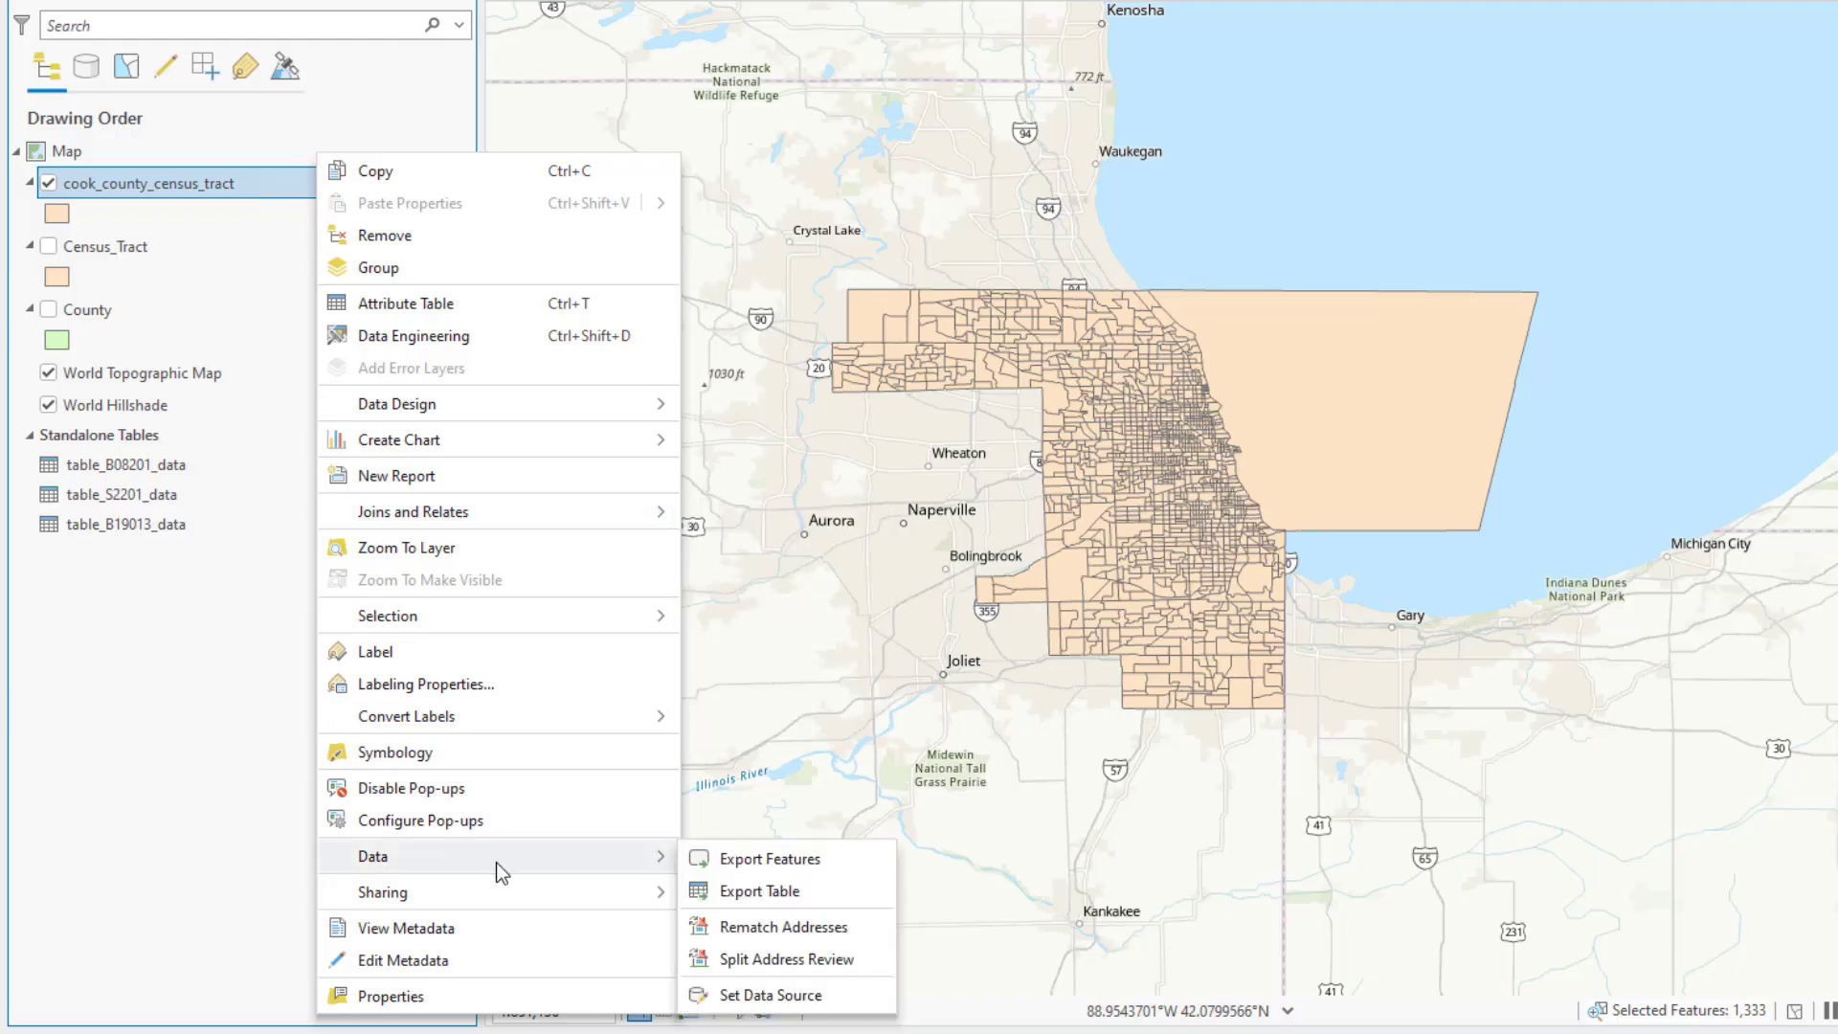
left_click(789, 859)
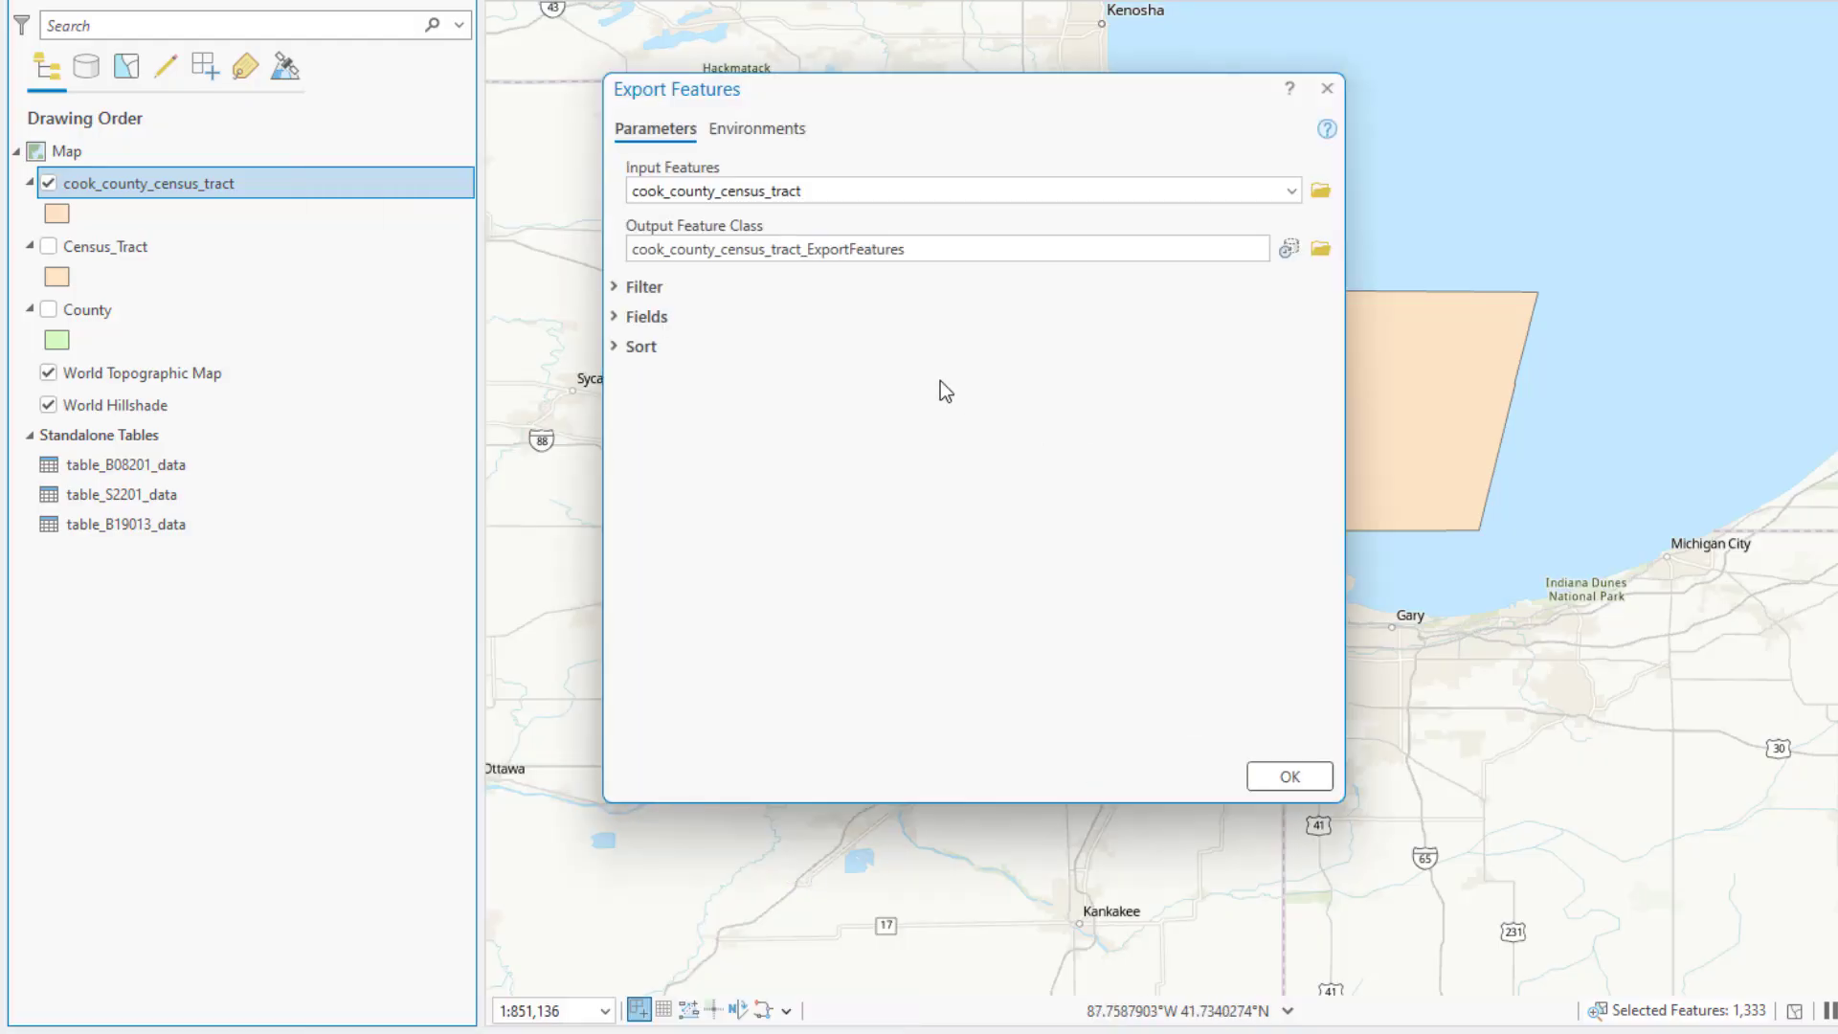
left_click(760, 252)
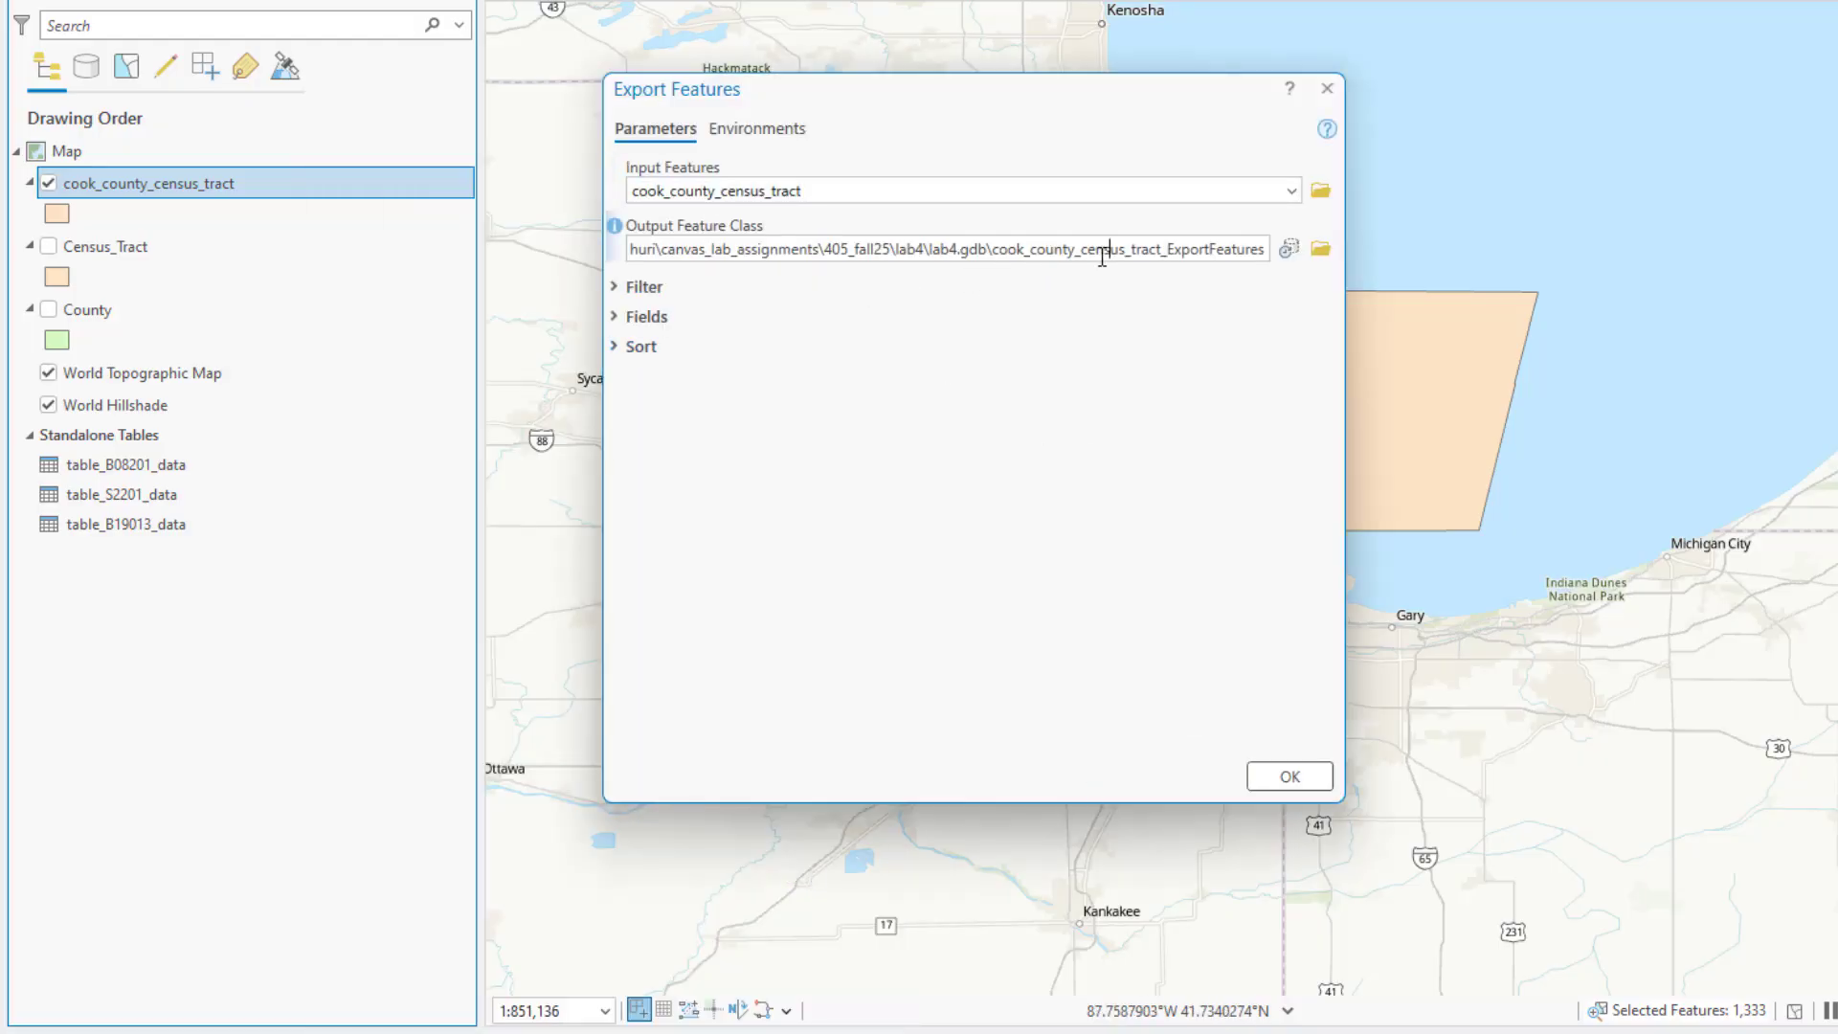
left_click_drag(1170, 249, 1277, 253)
type("joined")
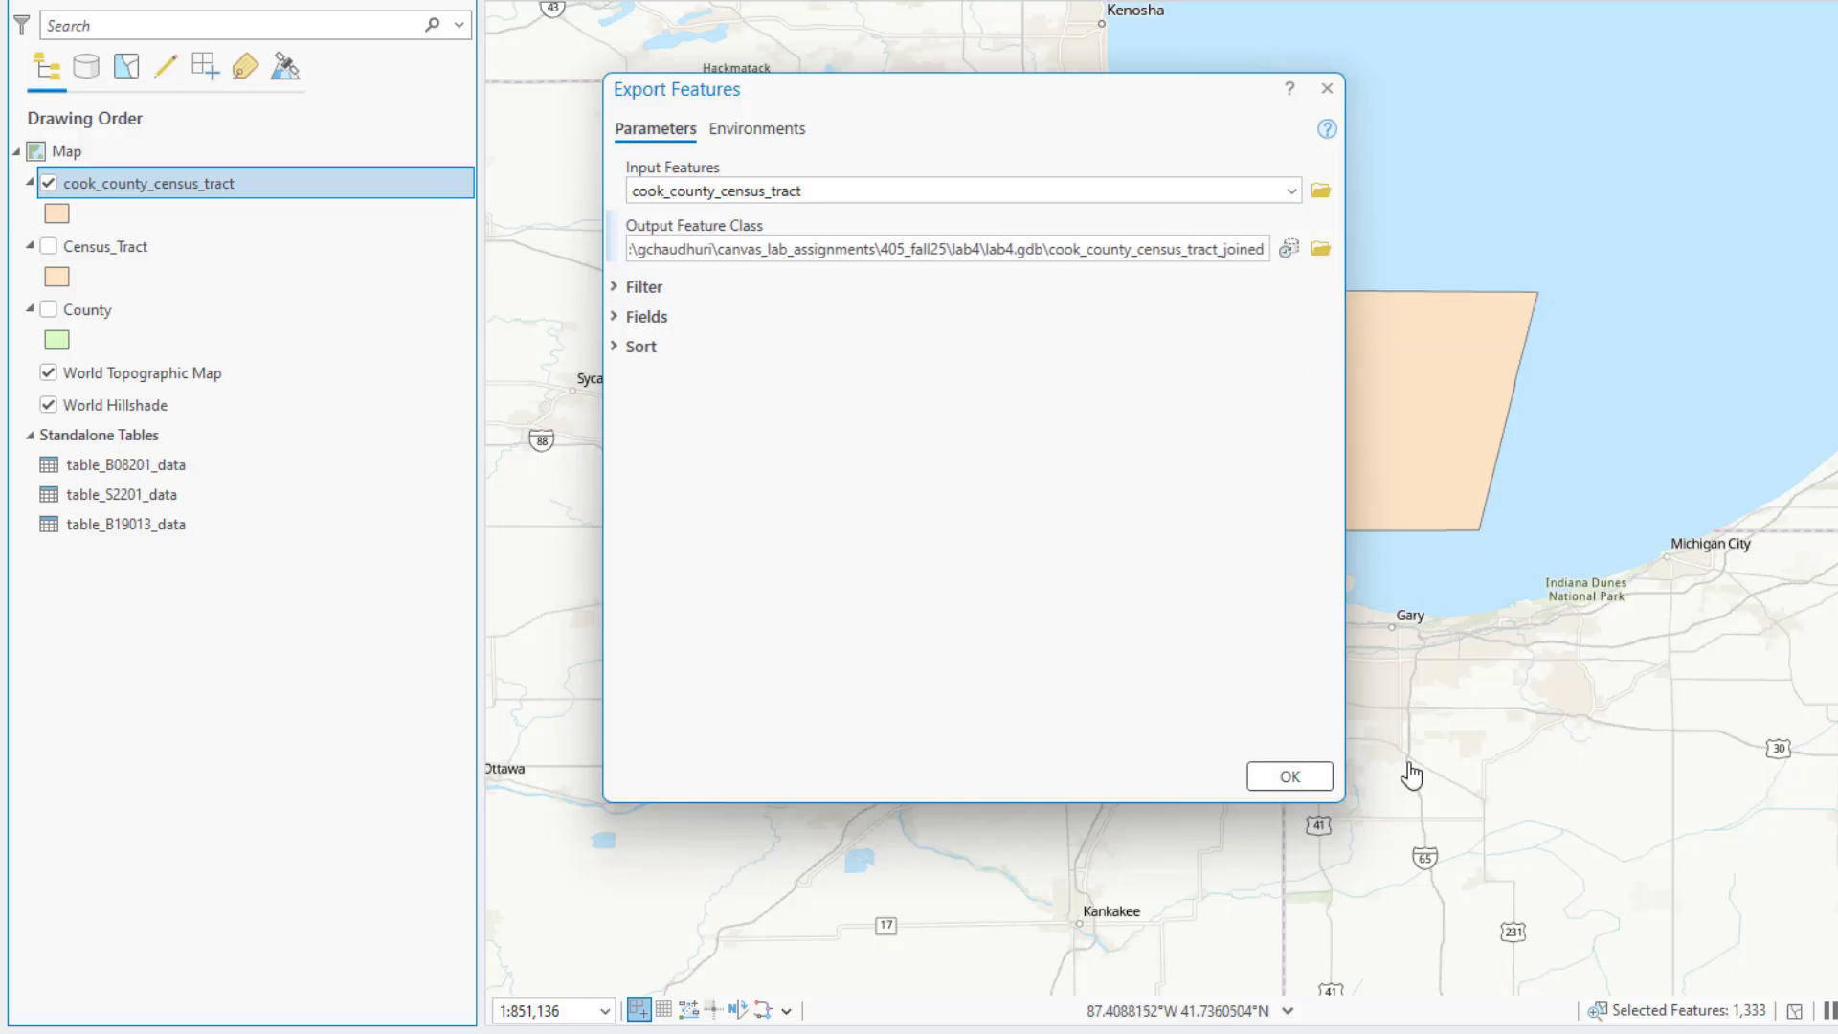
left_click(1312, 779)
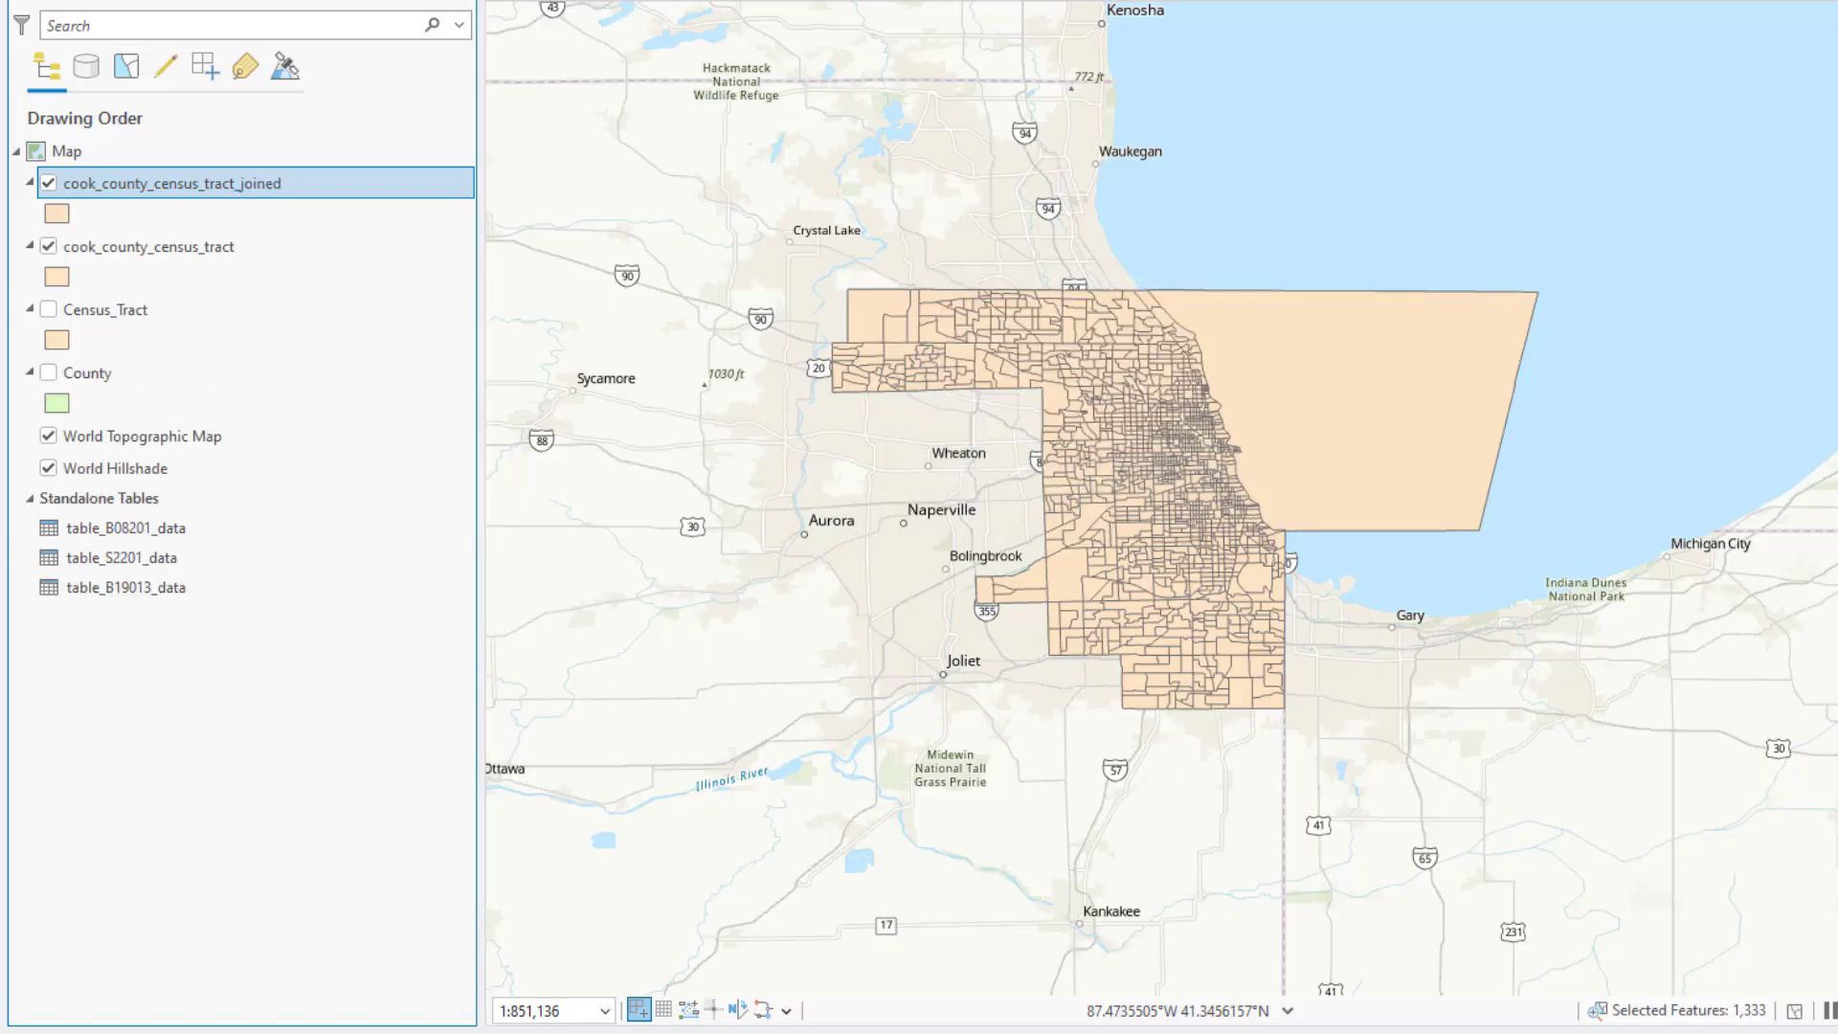
- Hide the cook_county_census_tract layer and inspect the joined columns in the attribute table of cook_county_census_tract_joined
left_click(49, 248)
right_click(264, 192)
left_click(364, 300)
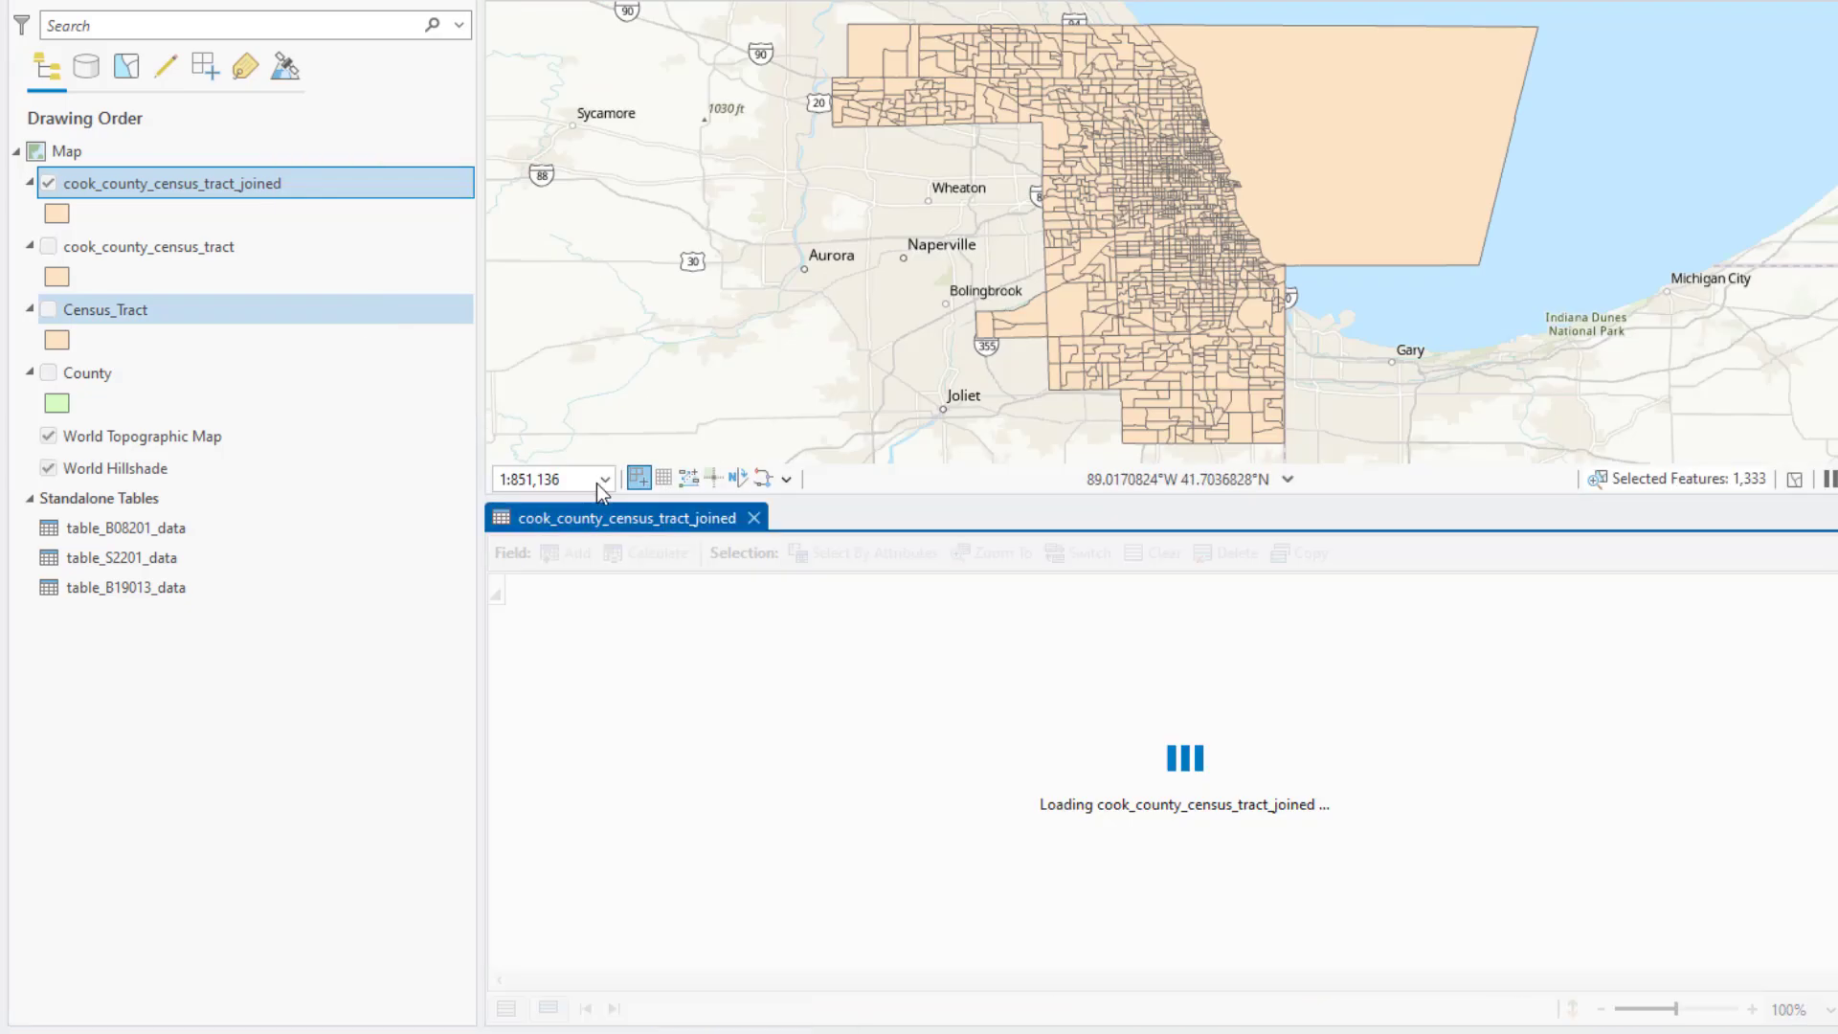
left_click_drag(792, 981, 1213, 1031)
right_click(161, 183)
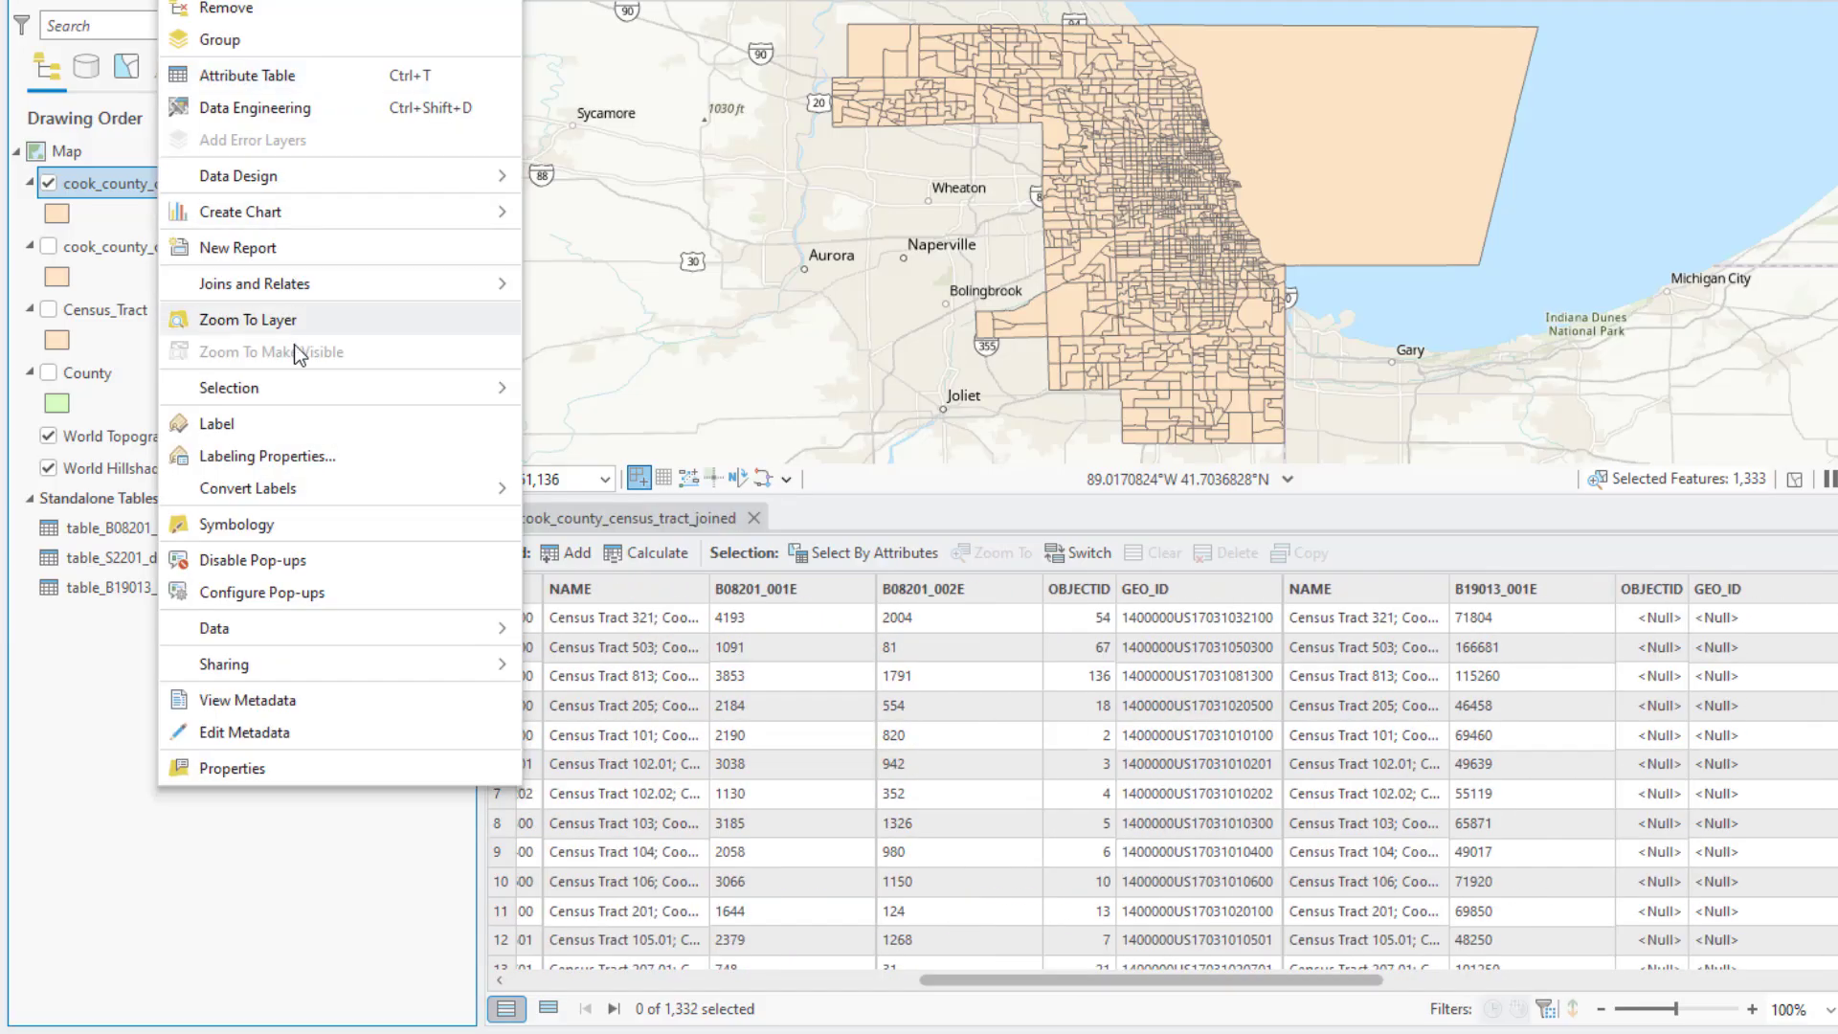
mouse_move(259, 285)
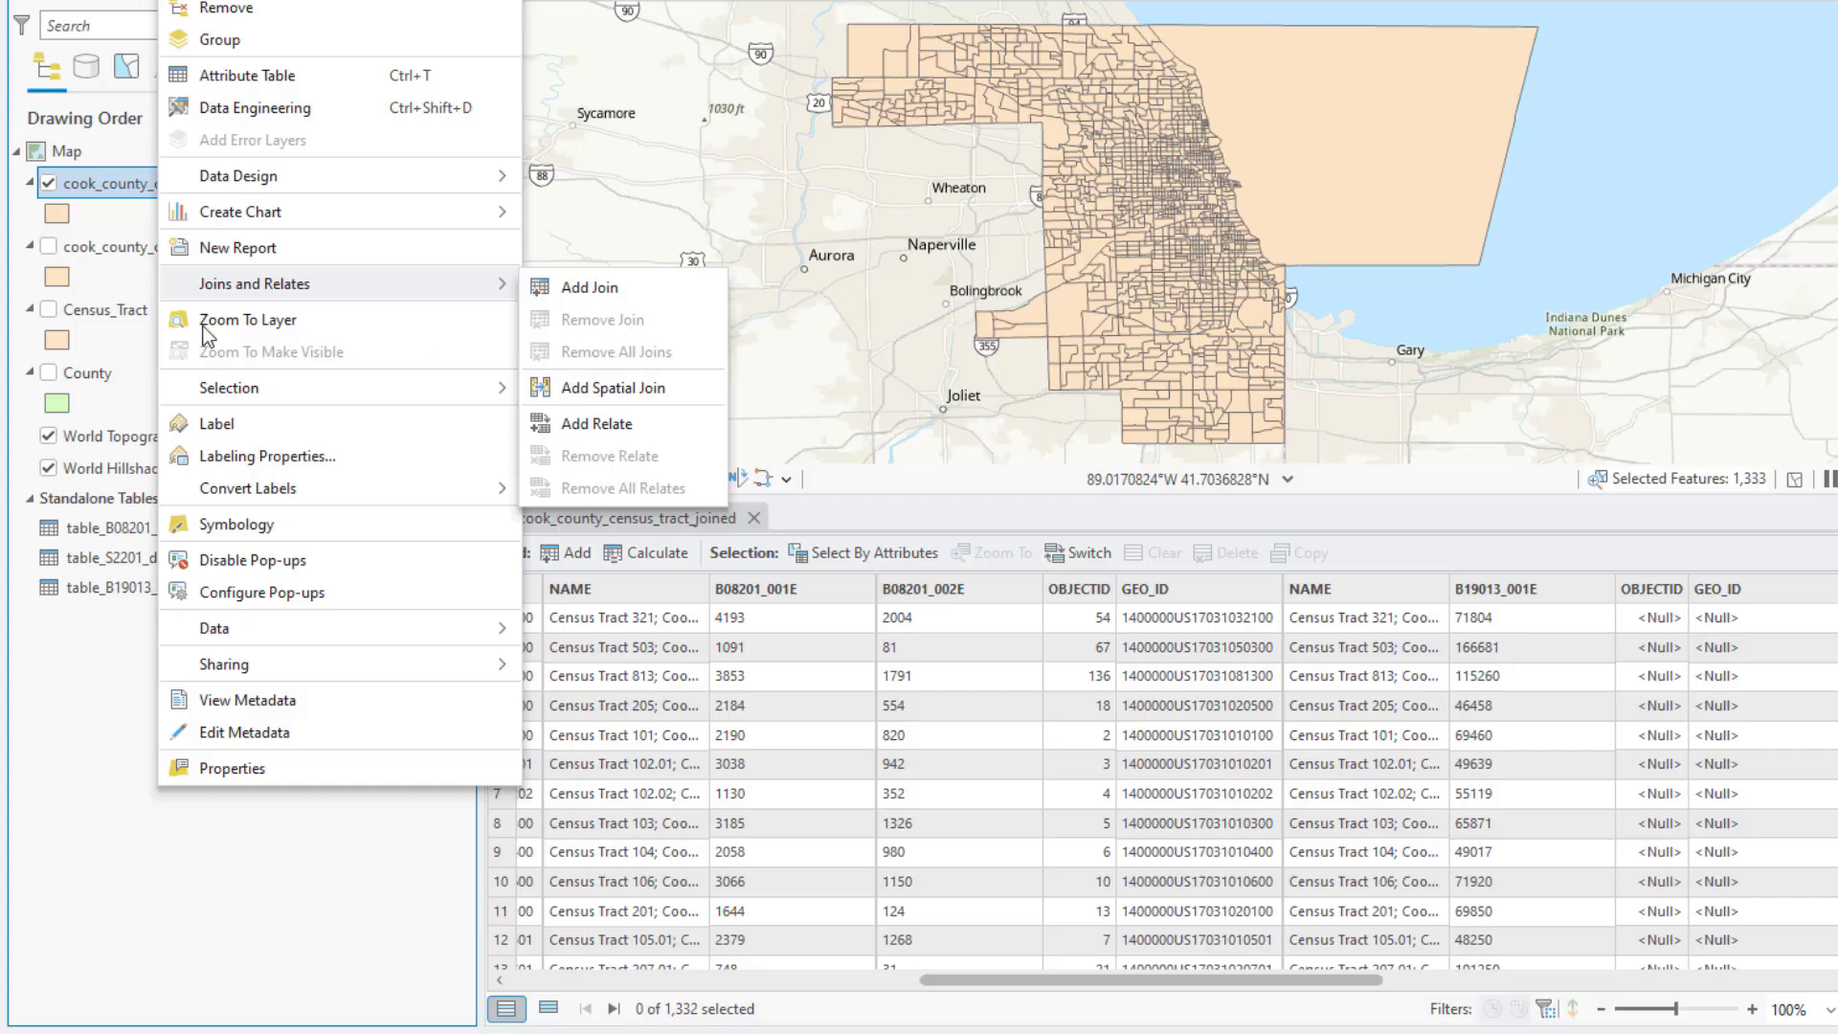
left_click(119, 251)
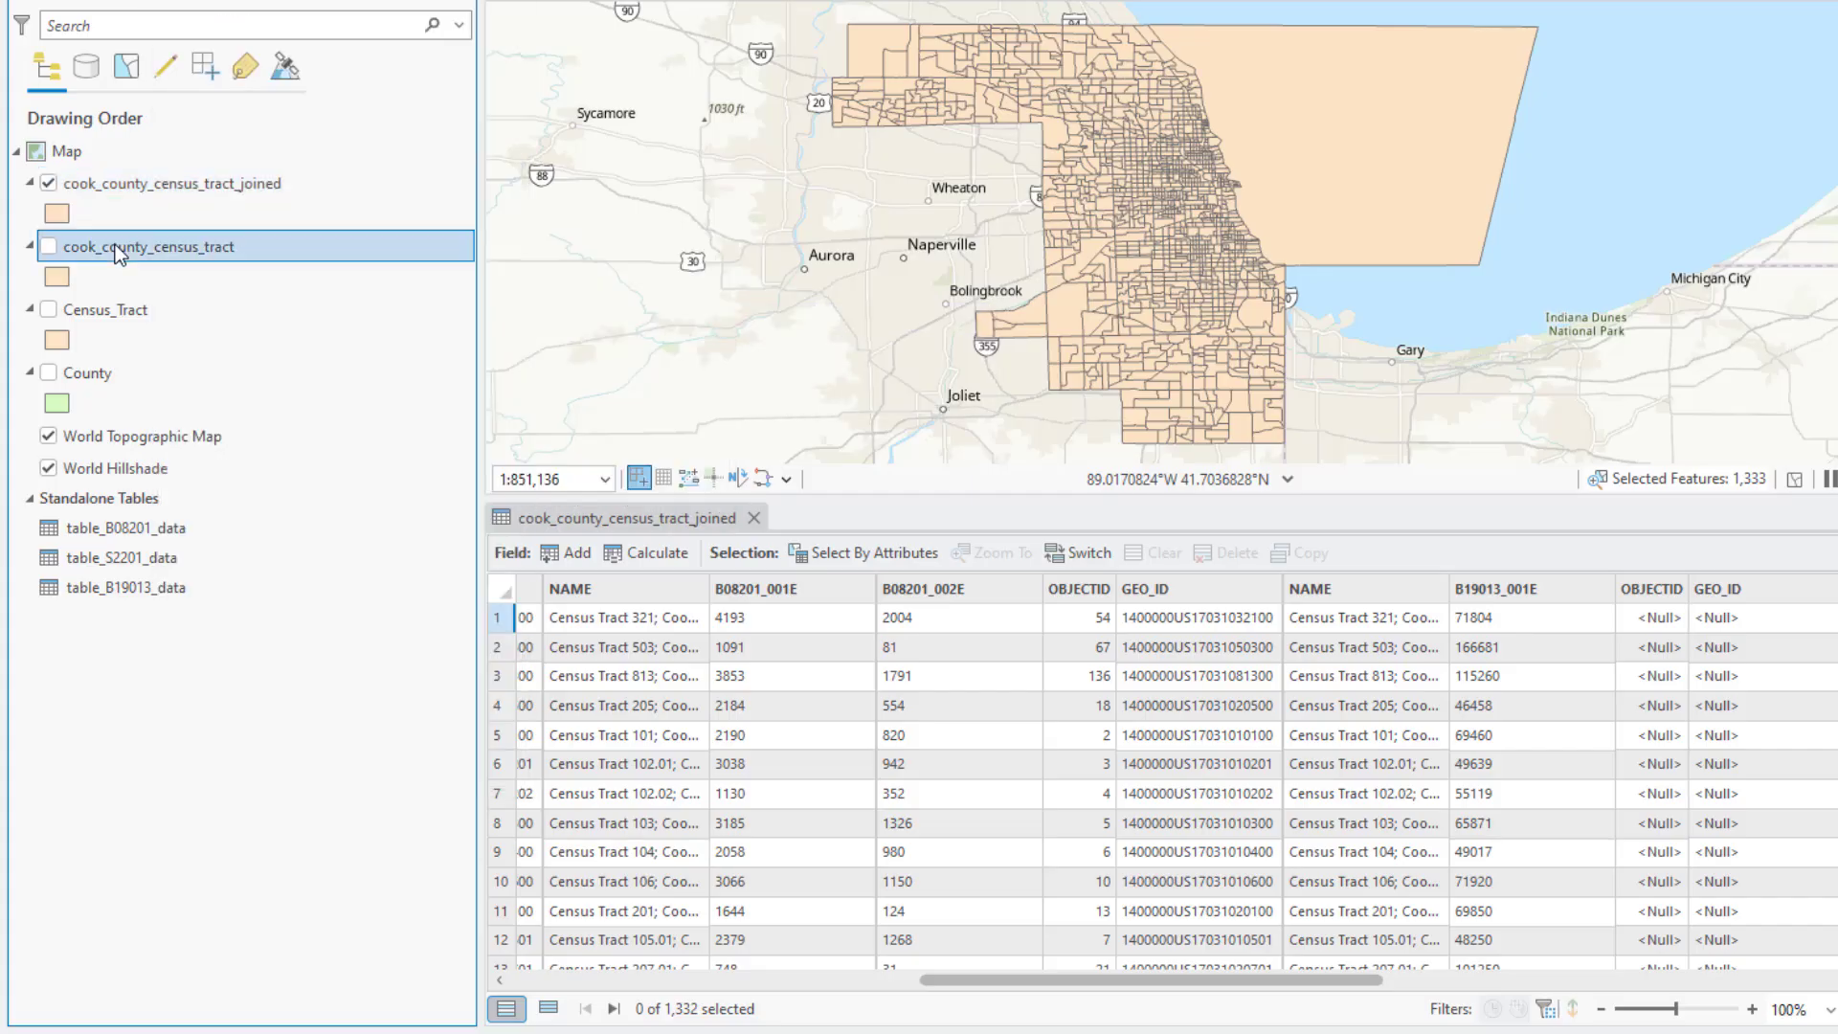
right_click(123, 249)
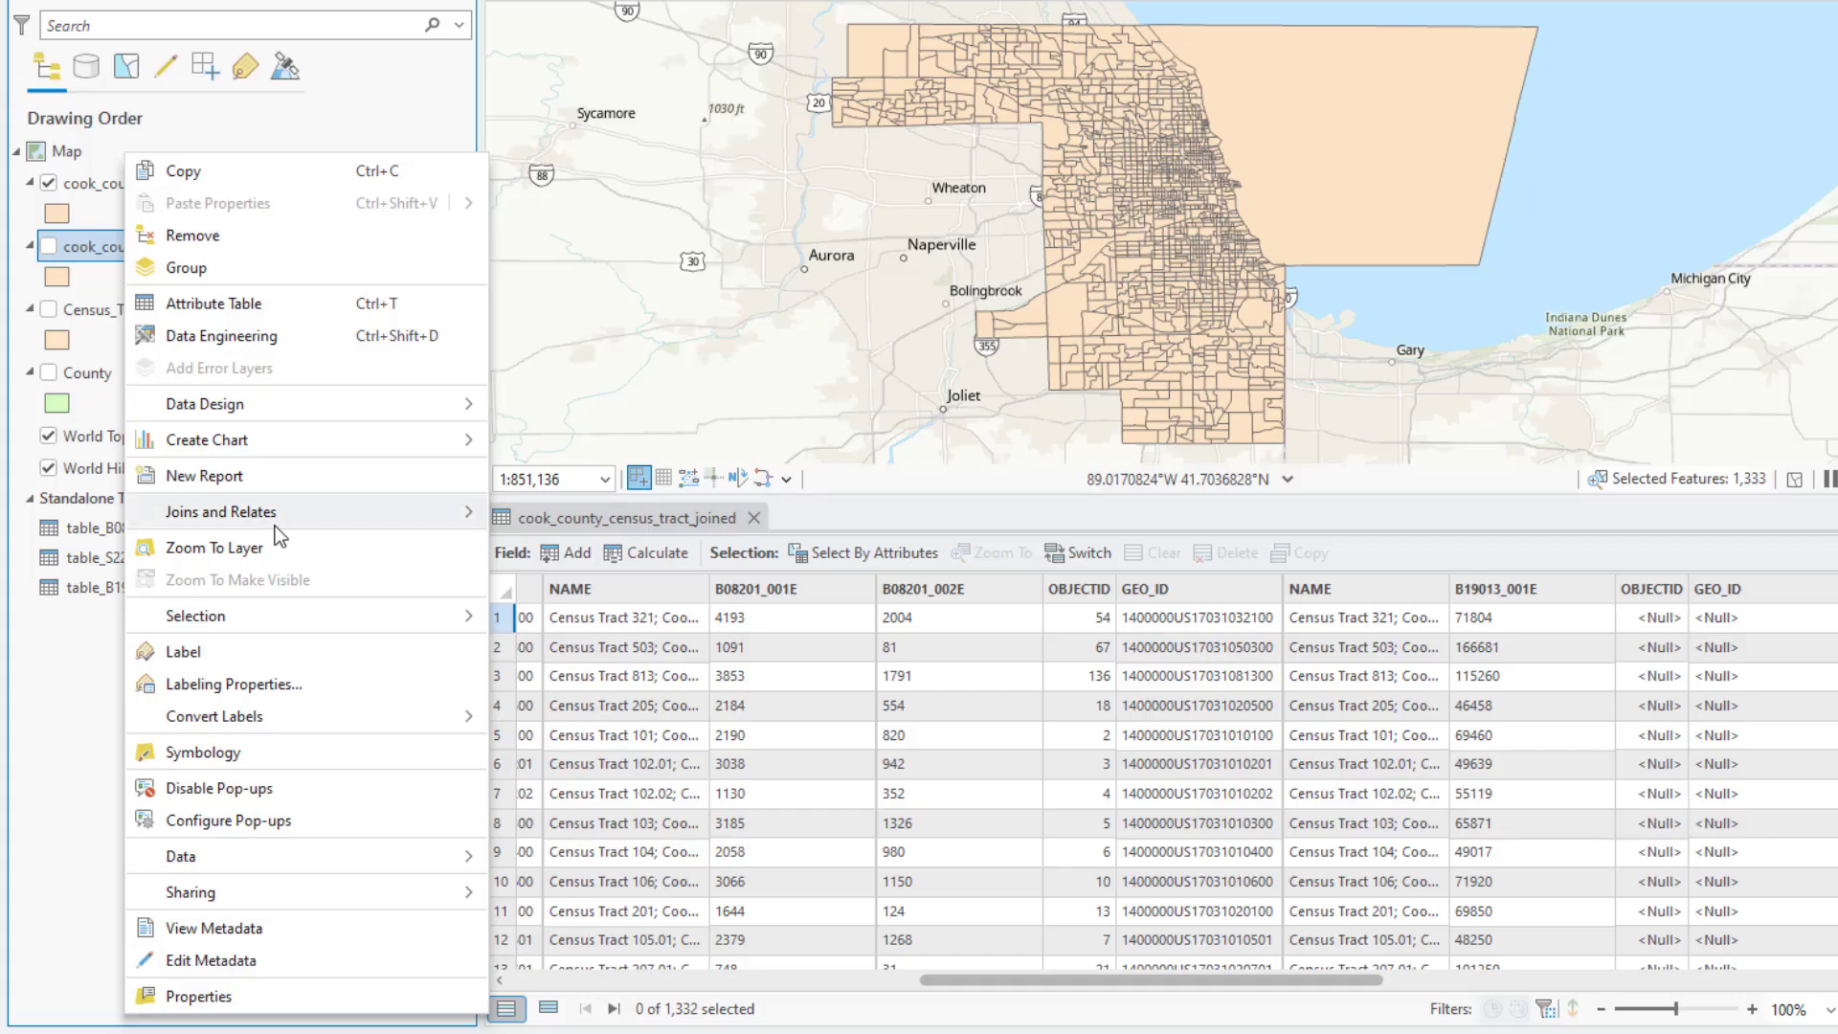
mouse_move(273, 512)
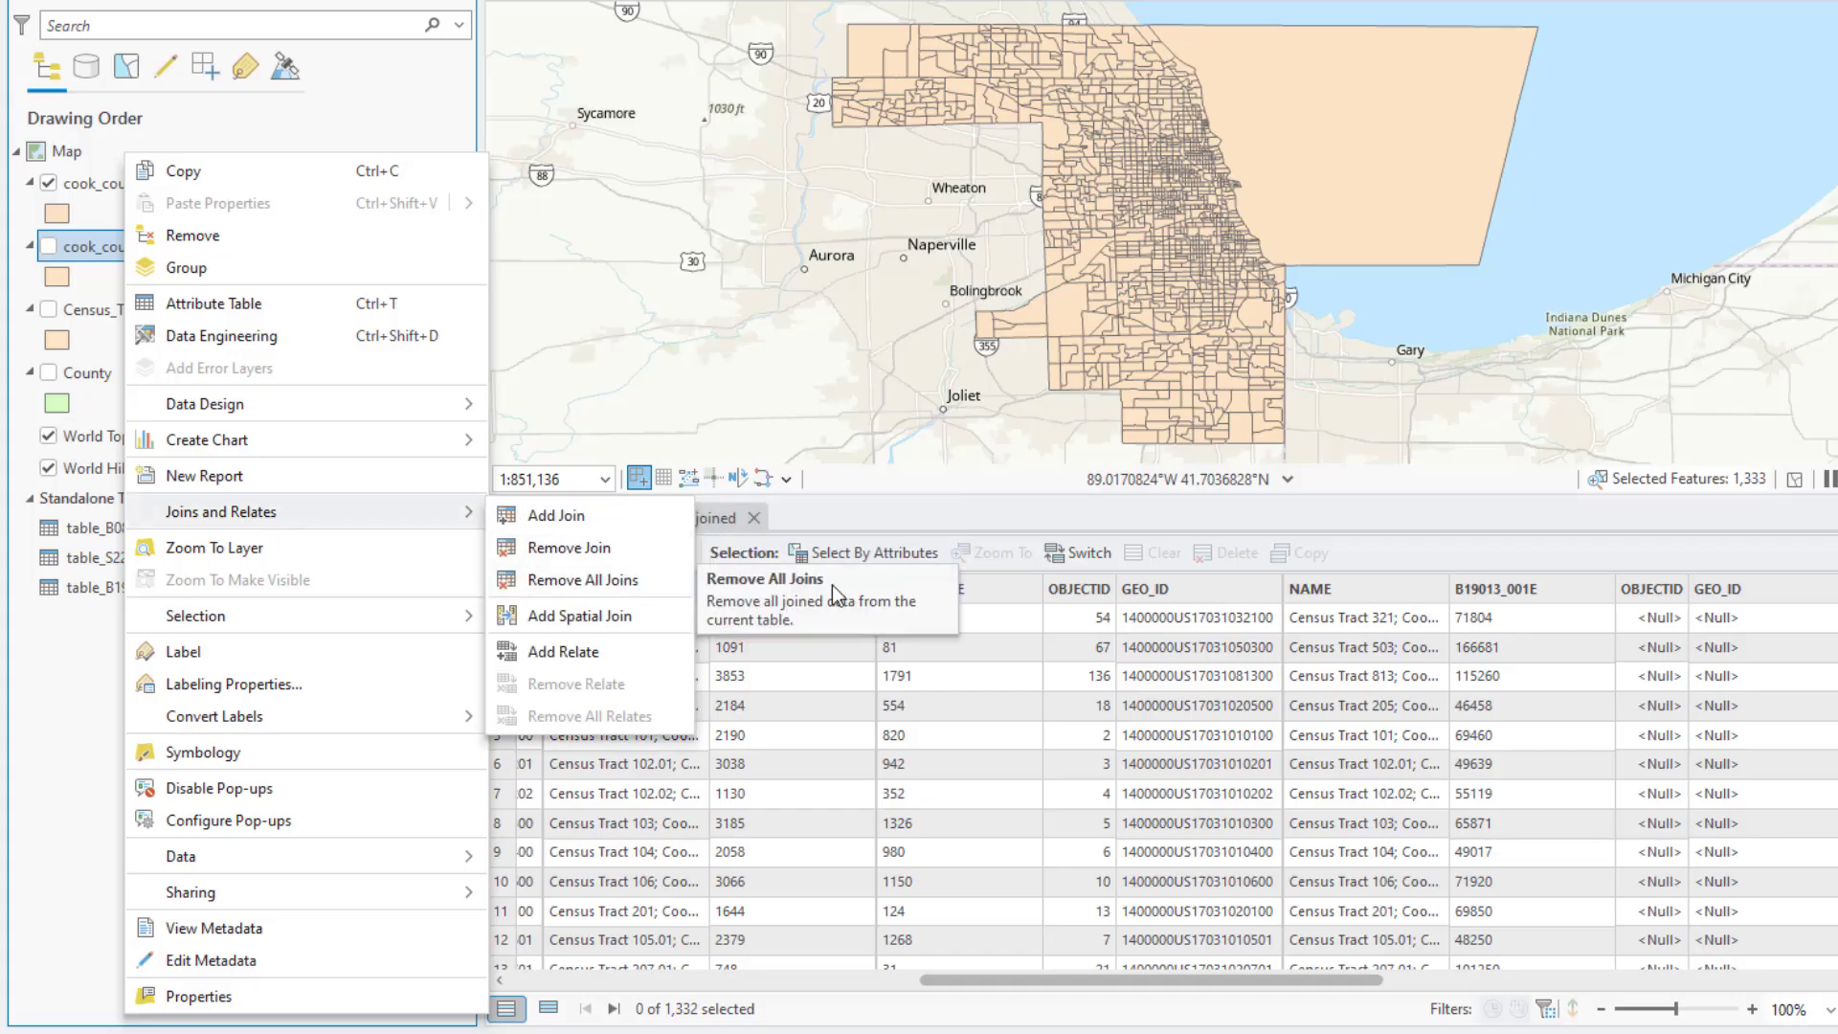
left_click(899, 510)
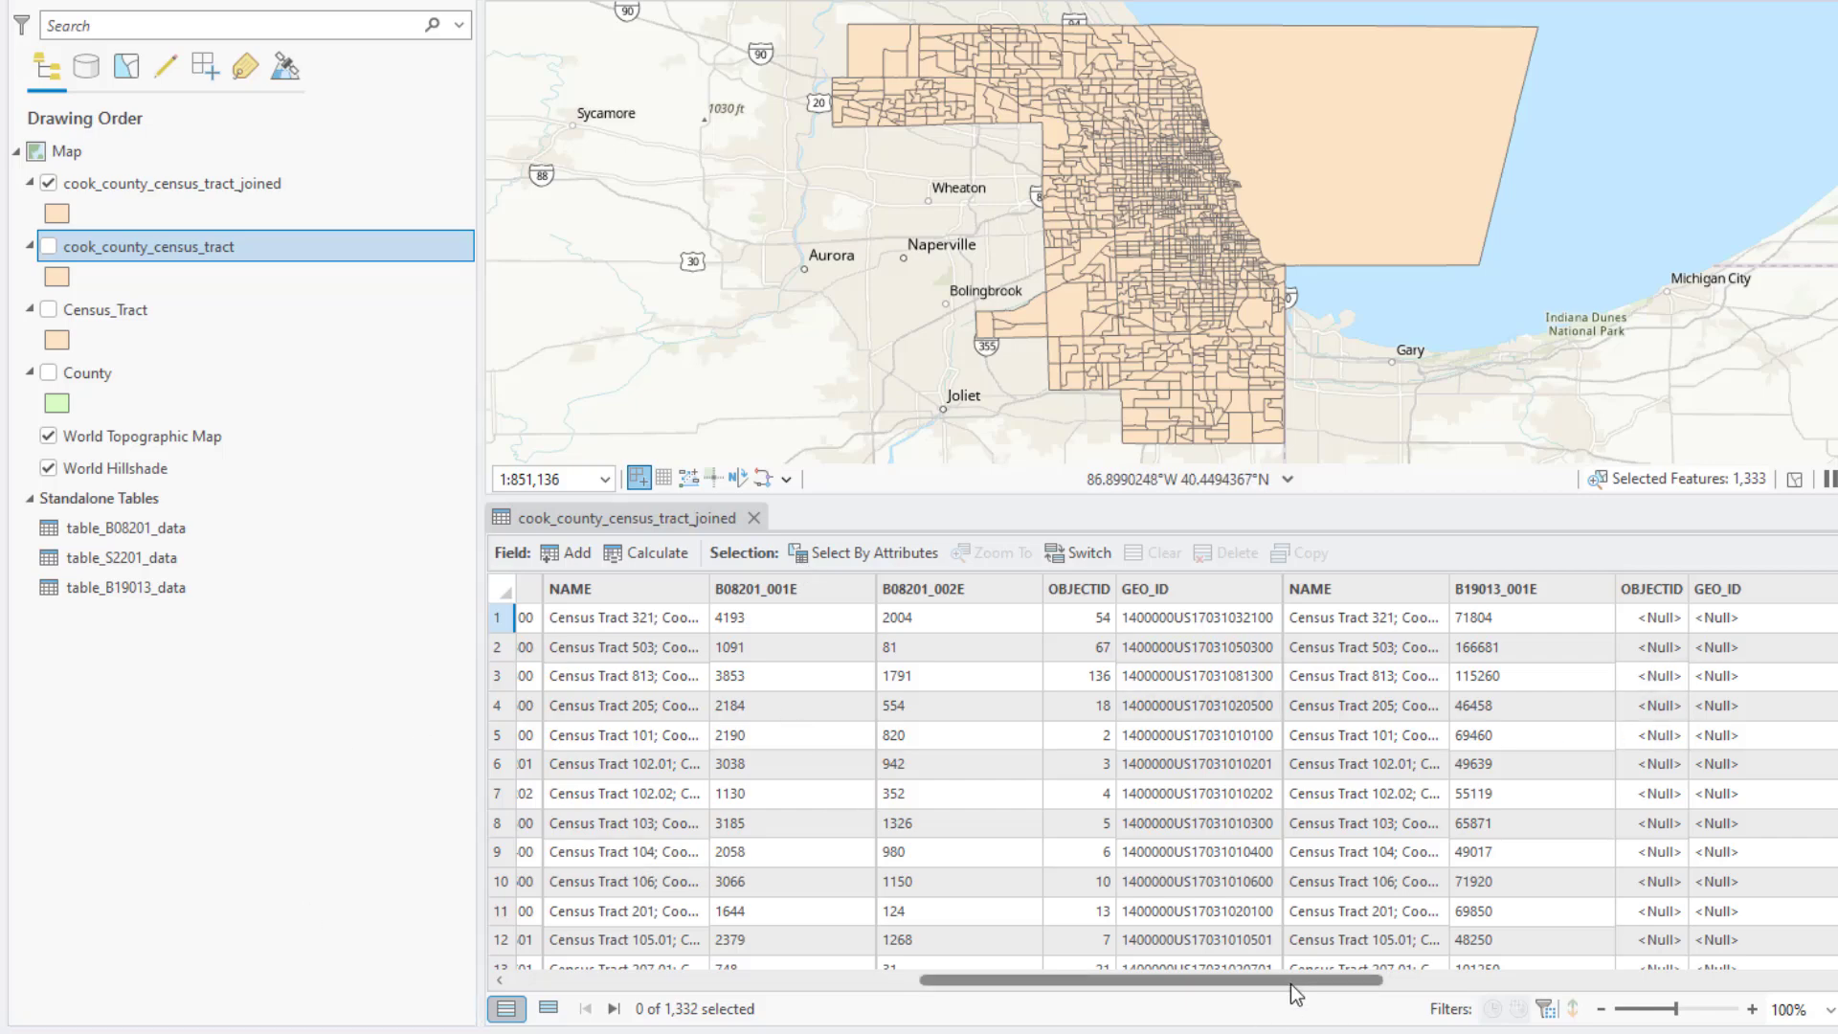
- Permanently delete the duplicate OBJECTID field located between B08201_002E and the second GEO_ID in cook_county_census_tract_joined
scroll(1294, 994, "left", 5)
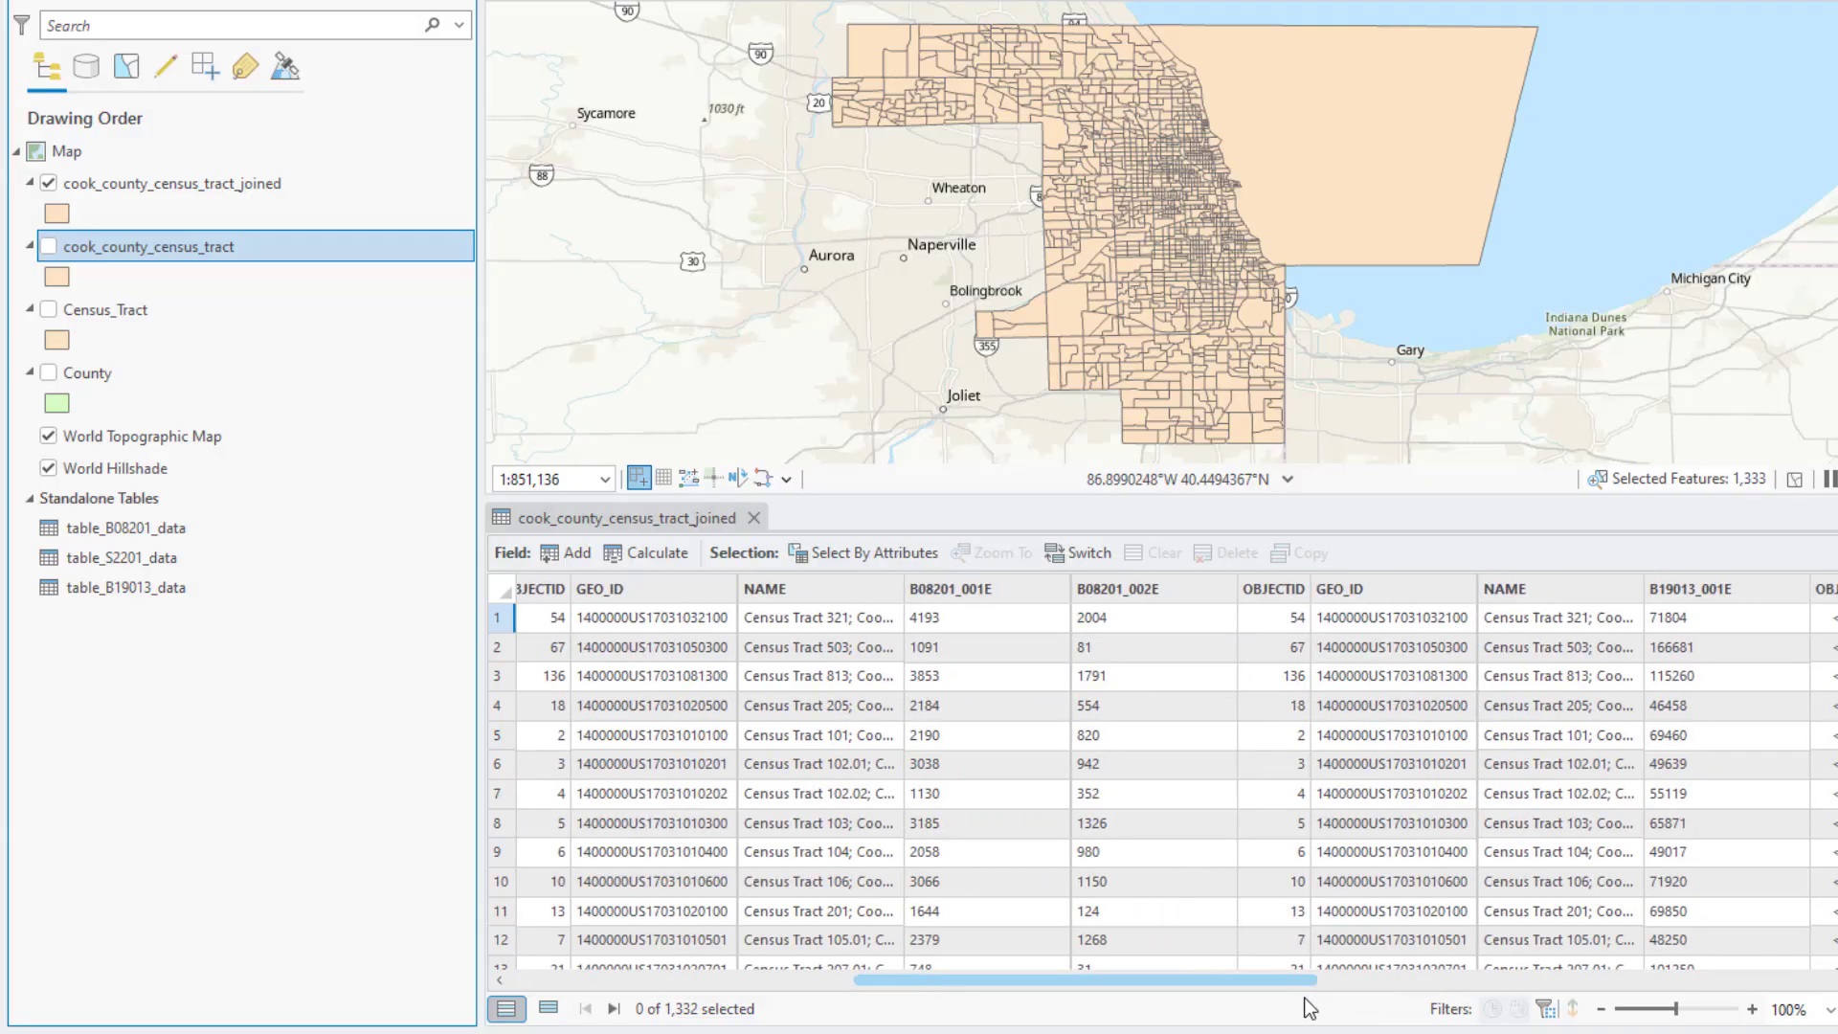
scroll(1310, 1009, "right", 1)
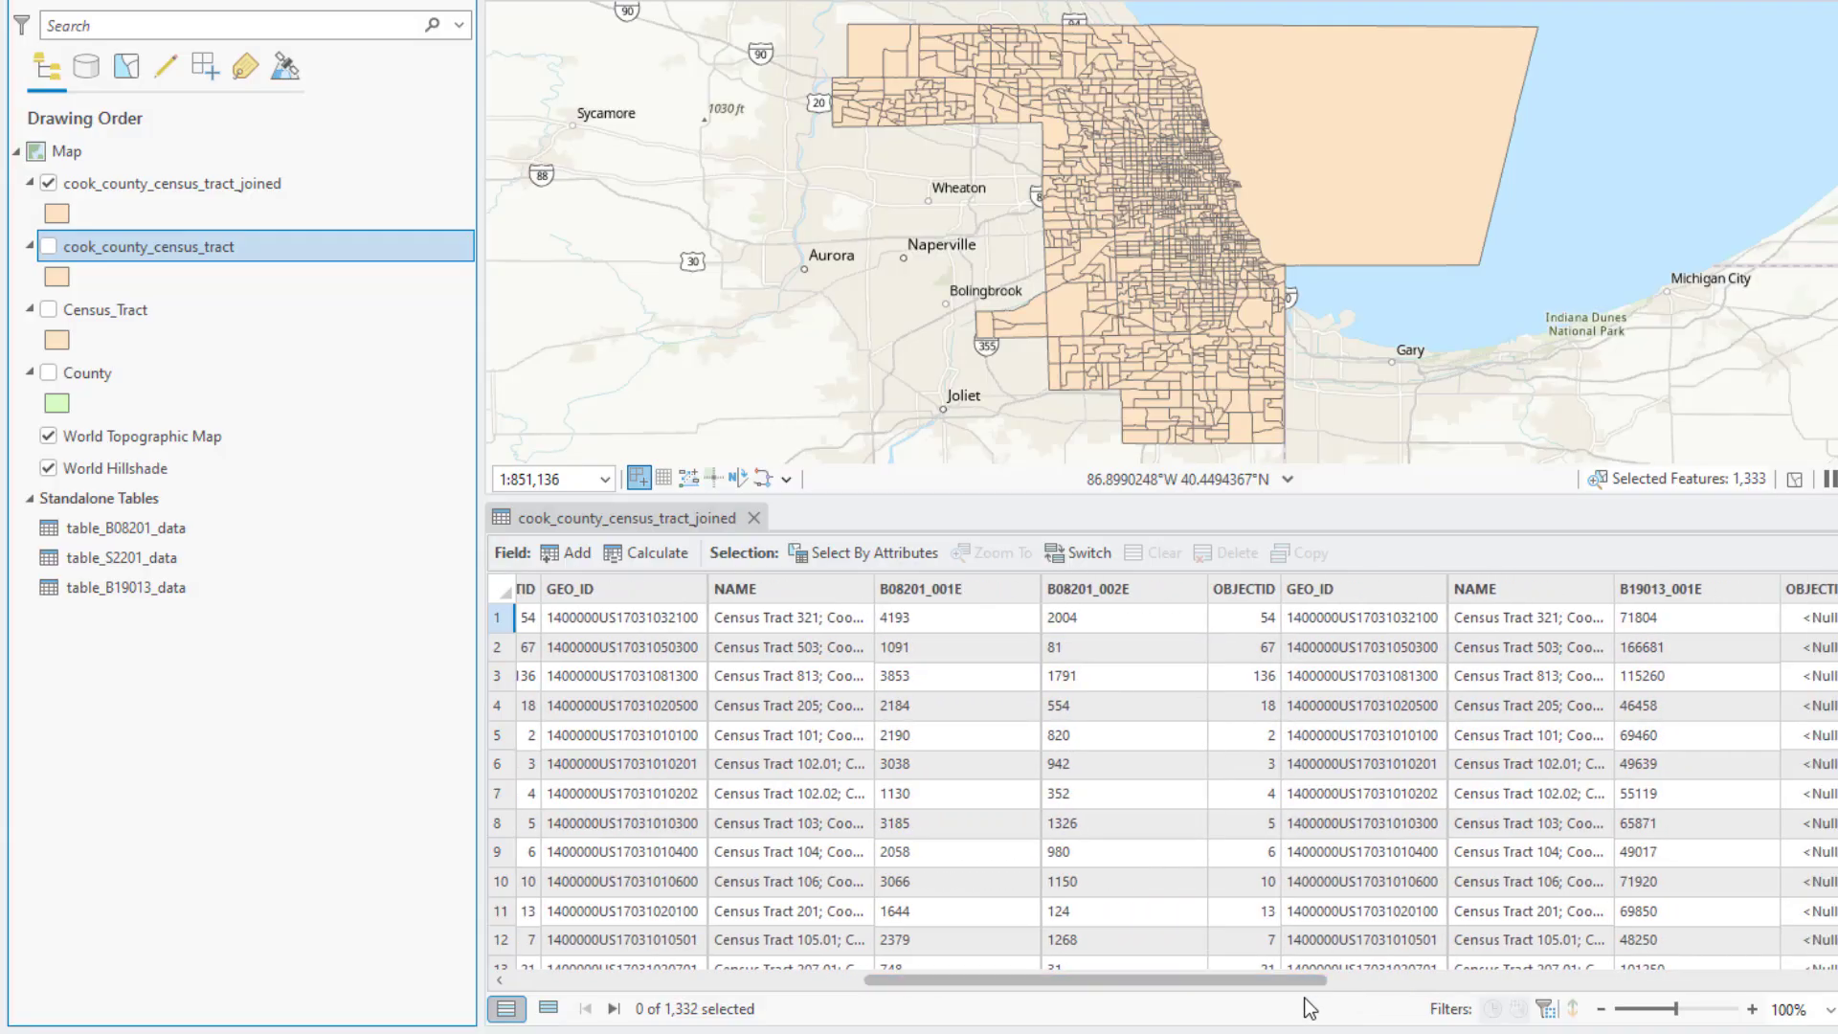
right_click(1273, 596)
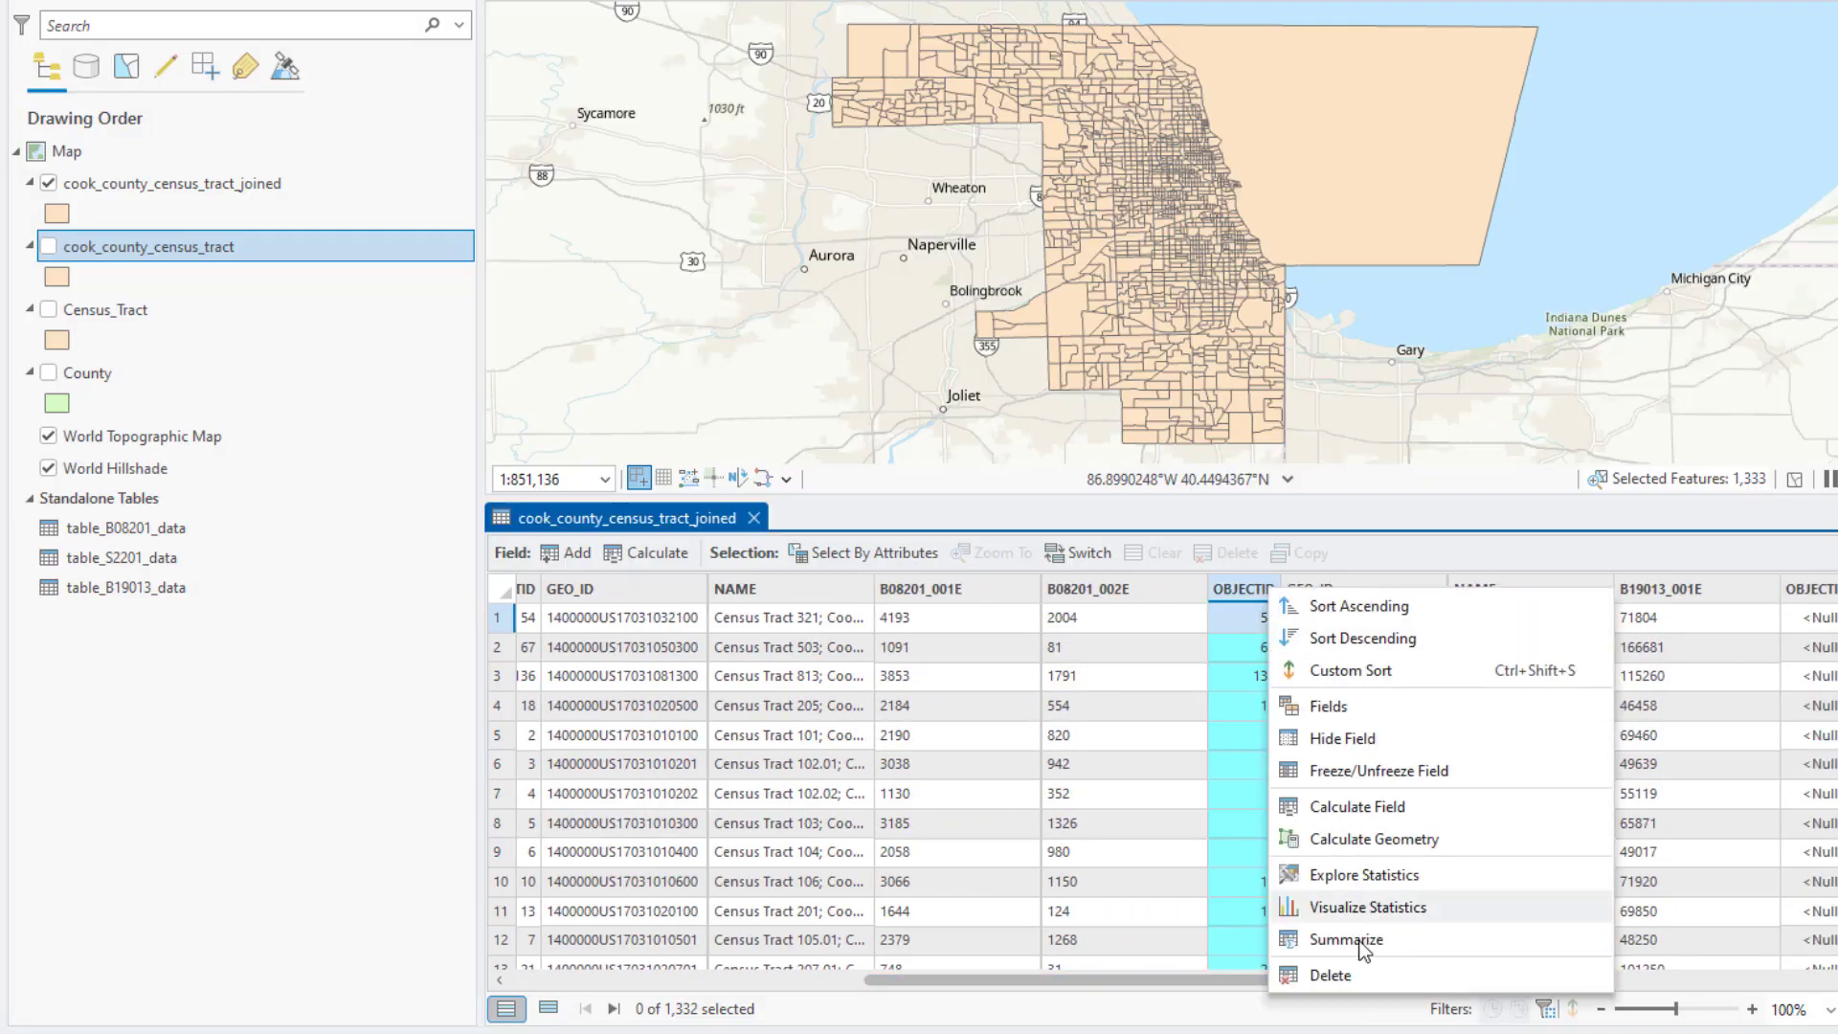
left_click(1364, 976)
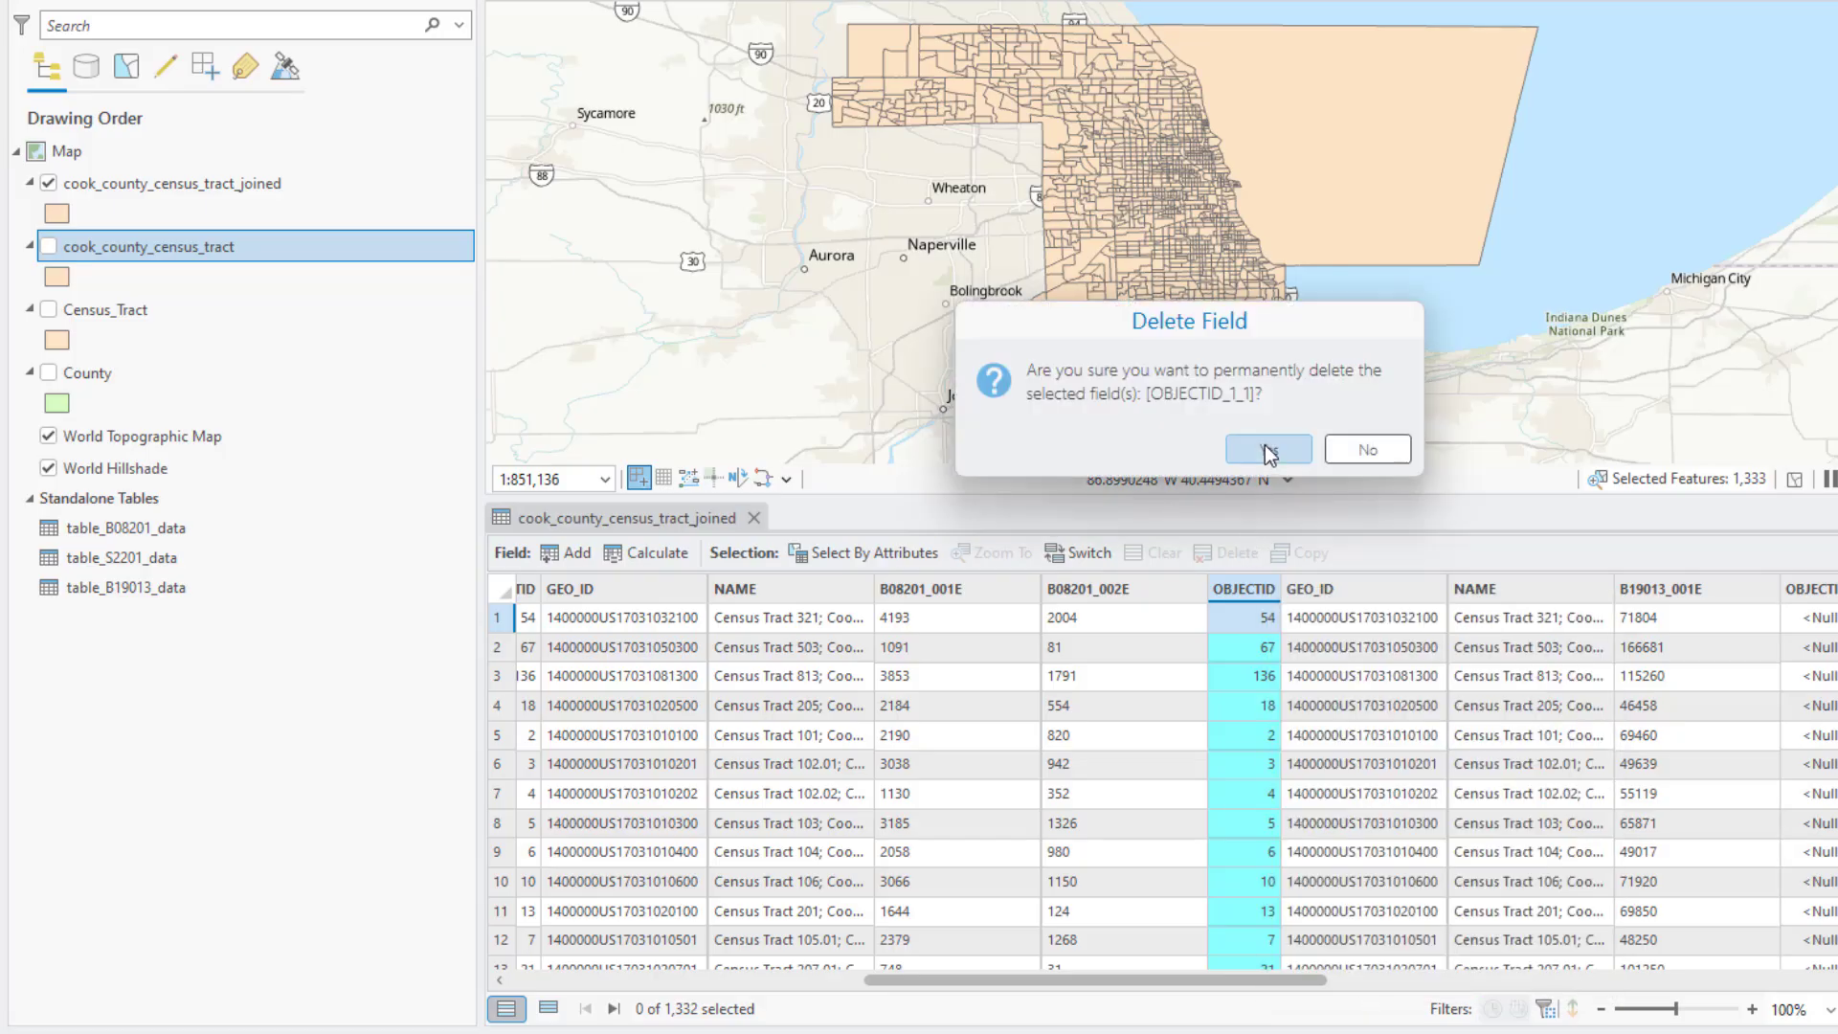
left_click(1265, 447)
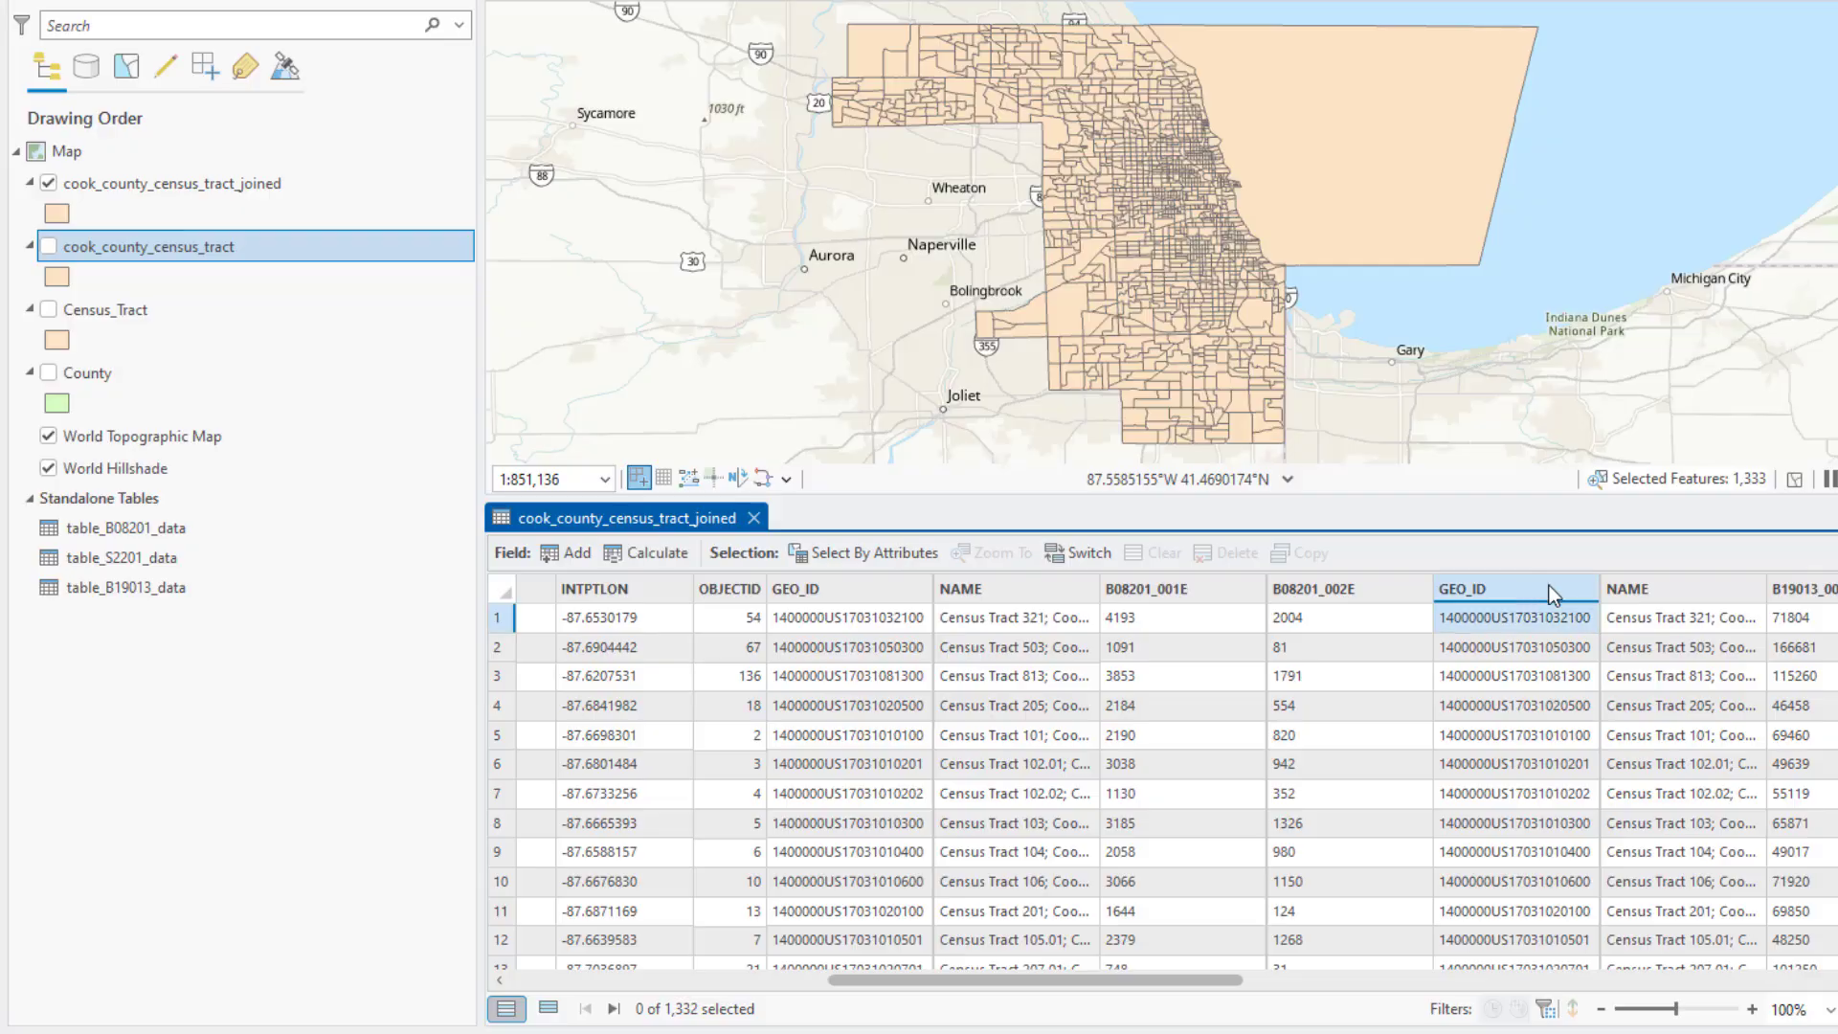
- Permanently delete the duplicate GEO_ID field that follows B08201_002E in the joined attribute table
right_click(1552, 593)
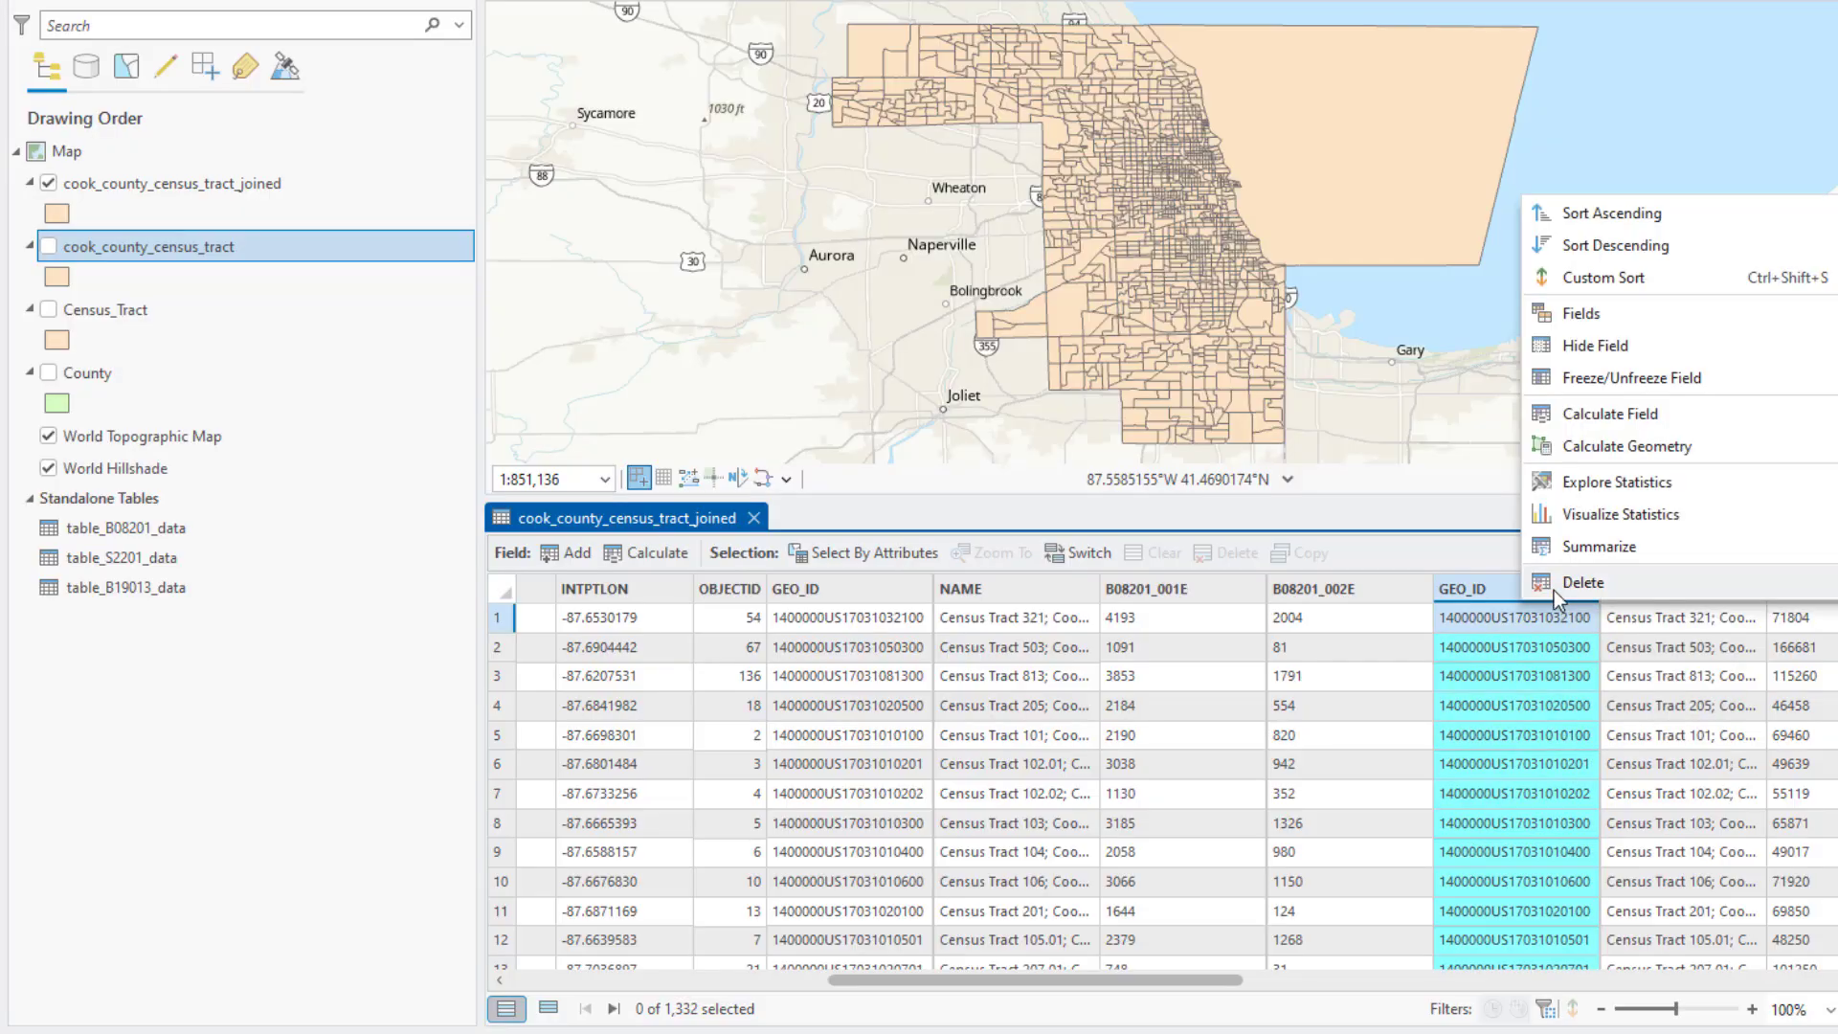
left_click(1617, 566)
left_click(1265, 450)
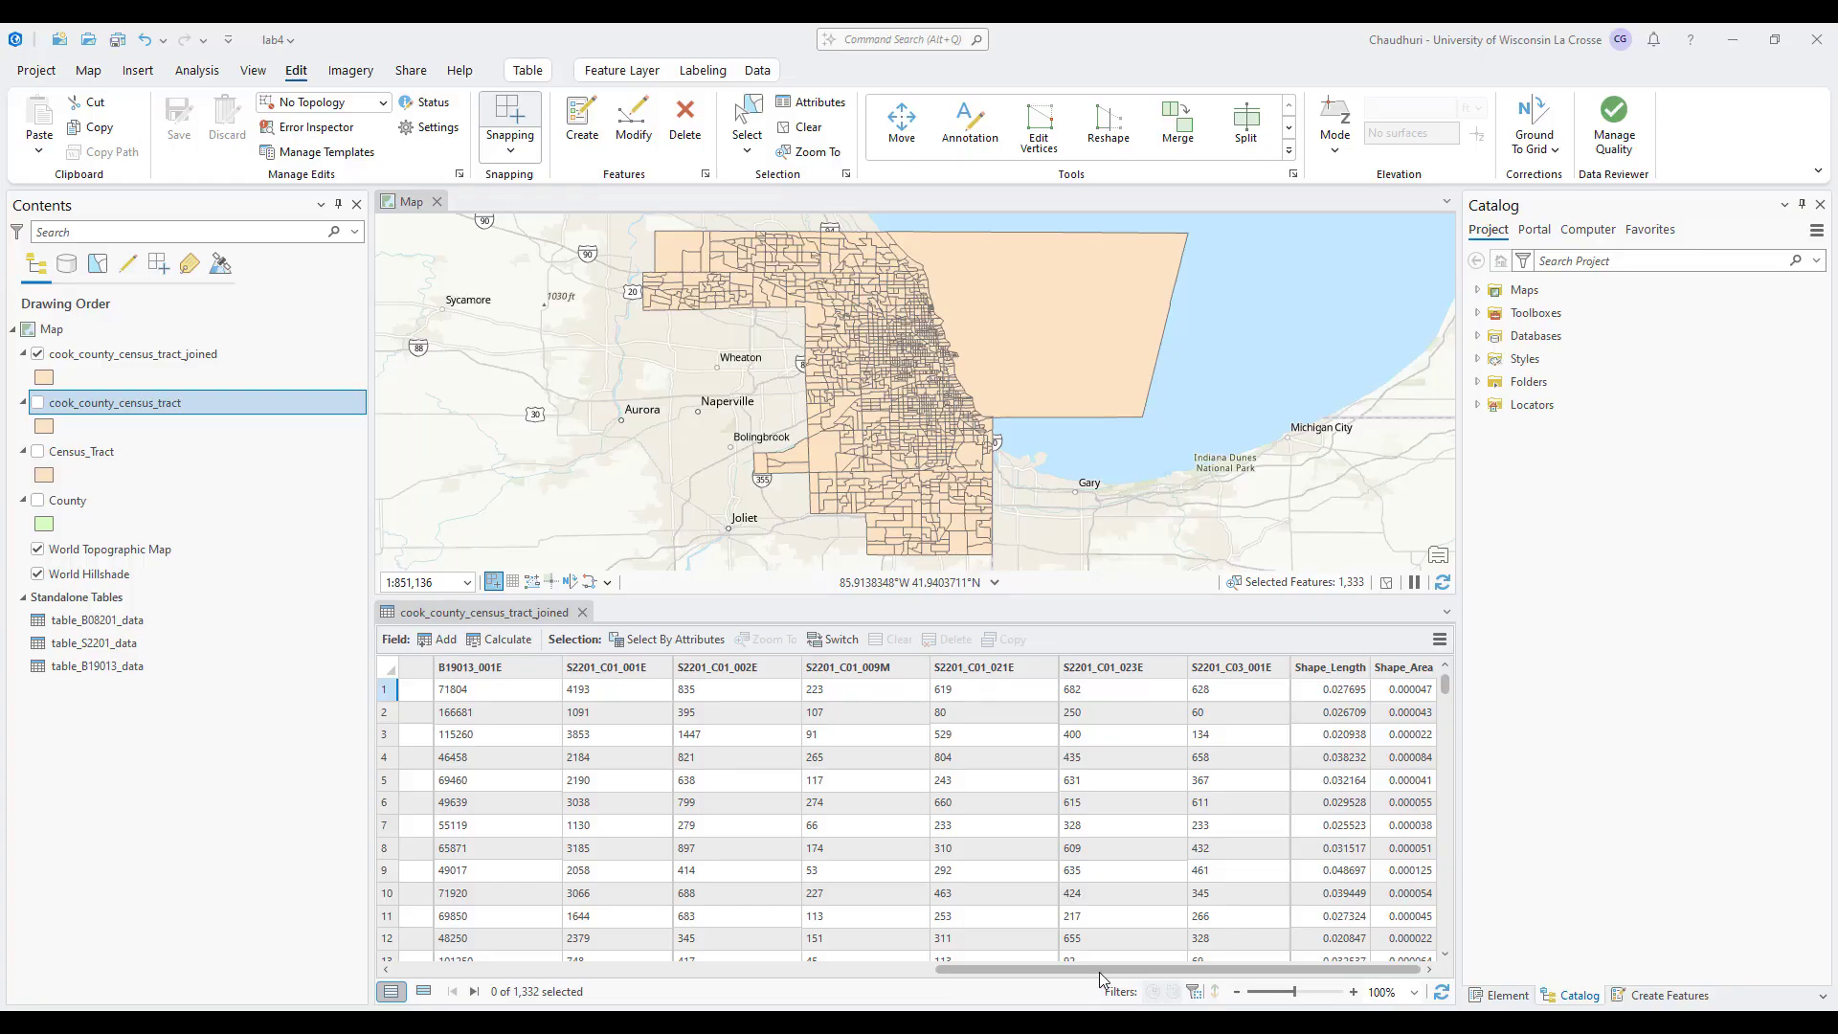
- Switch to Excel and review the column labels for the B19013, S2201 and B08201 fields in data_columns_needed.xlsx, then minimize the workbook
left_click_drag(1099, 972, 910, 989)
key("alt+Tab")
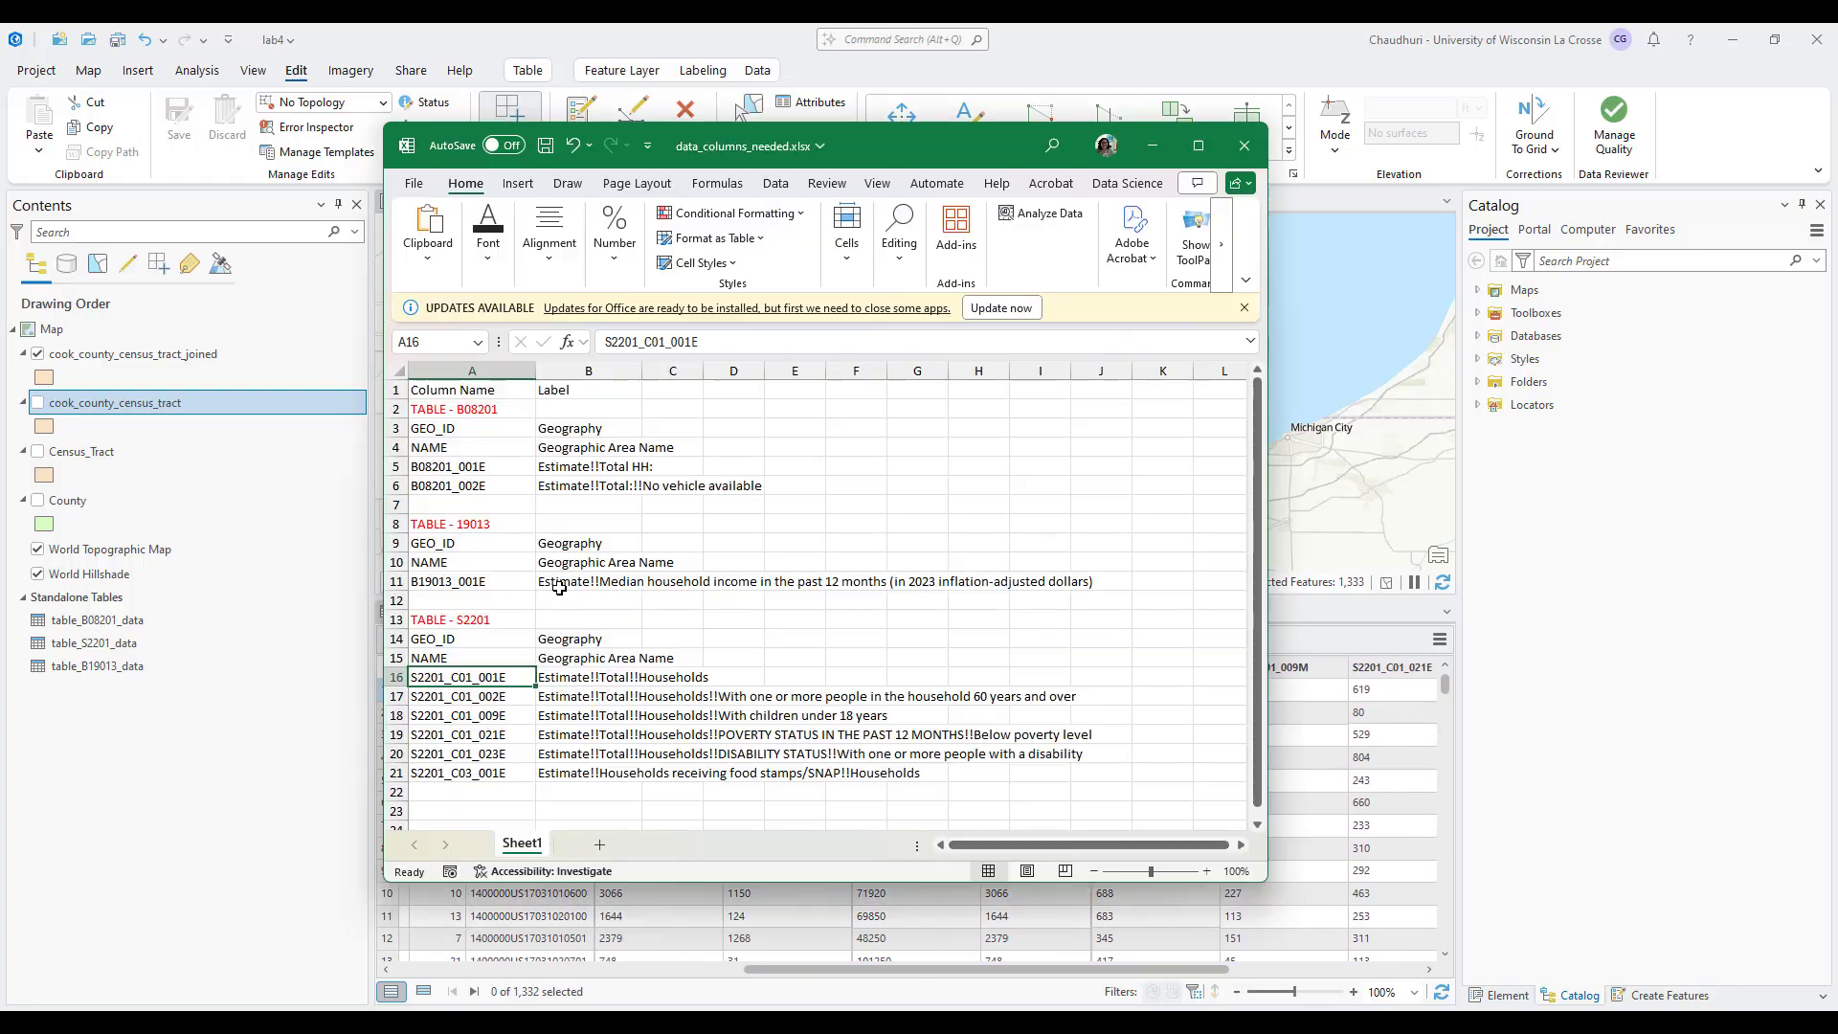
left_click_drag(434, 584, 575, 583)
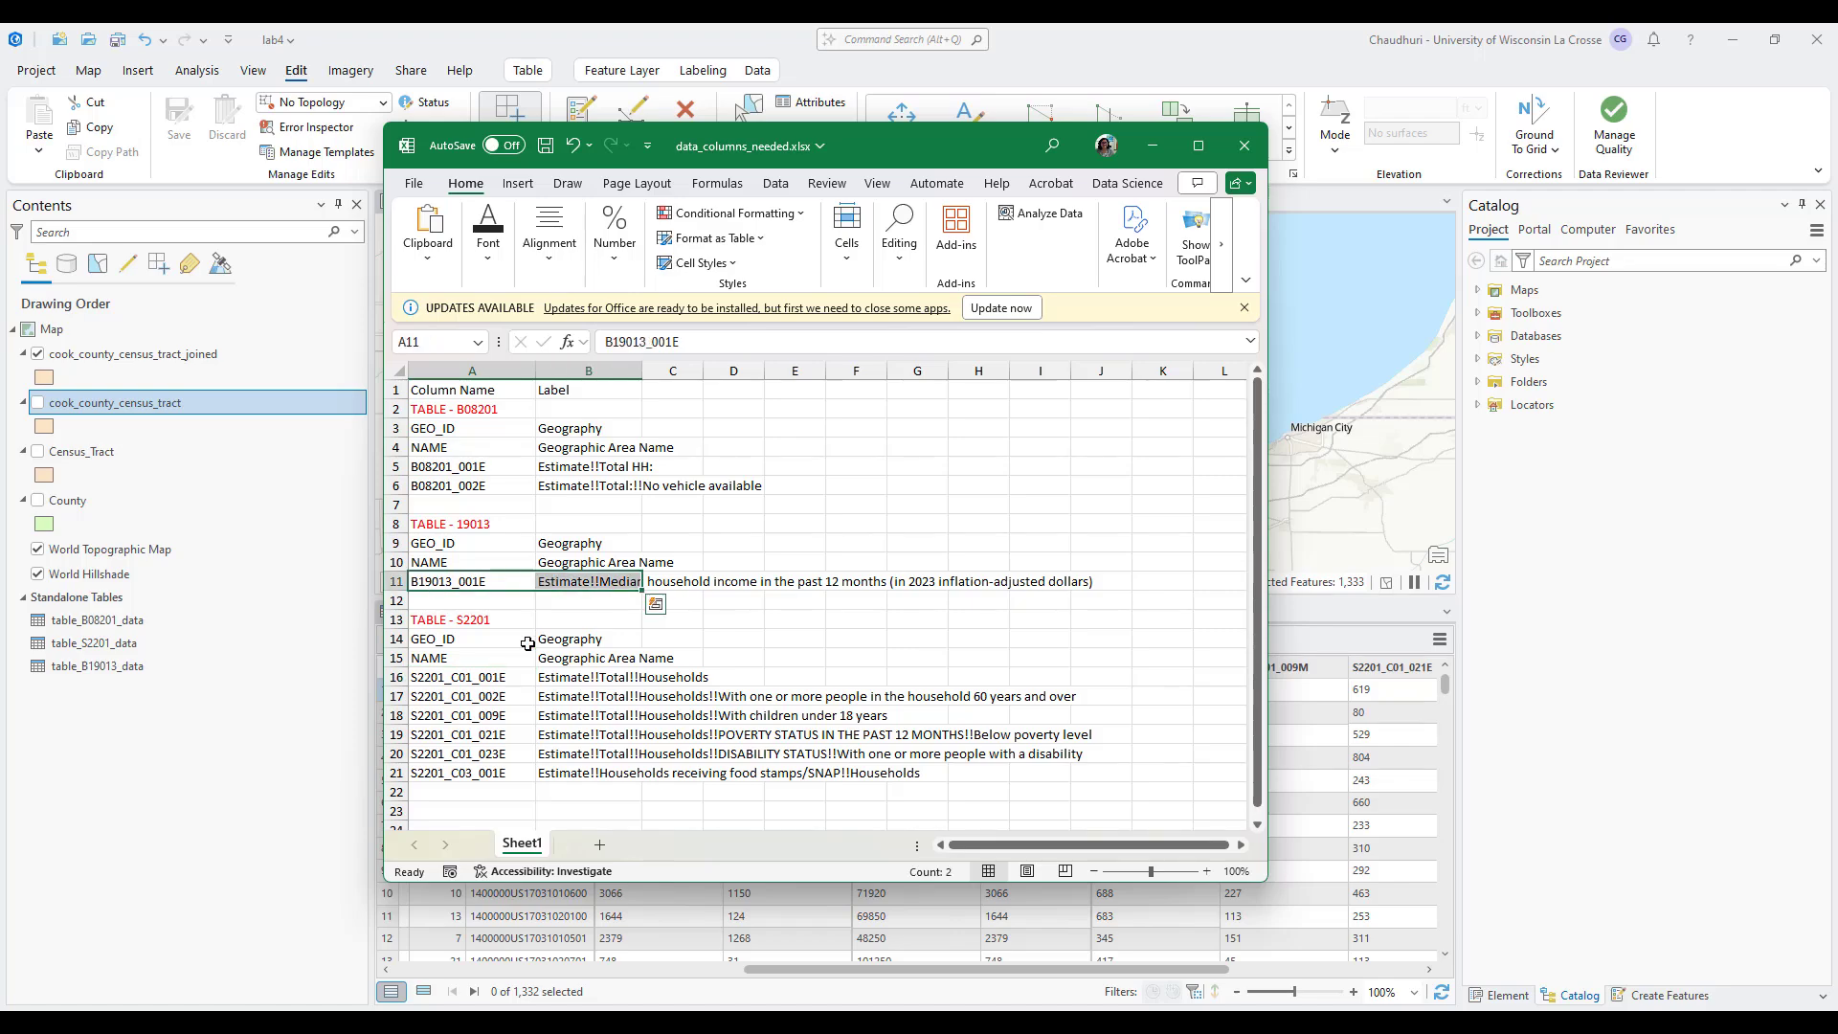
left_click_drag(437, 678, 601, 785)
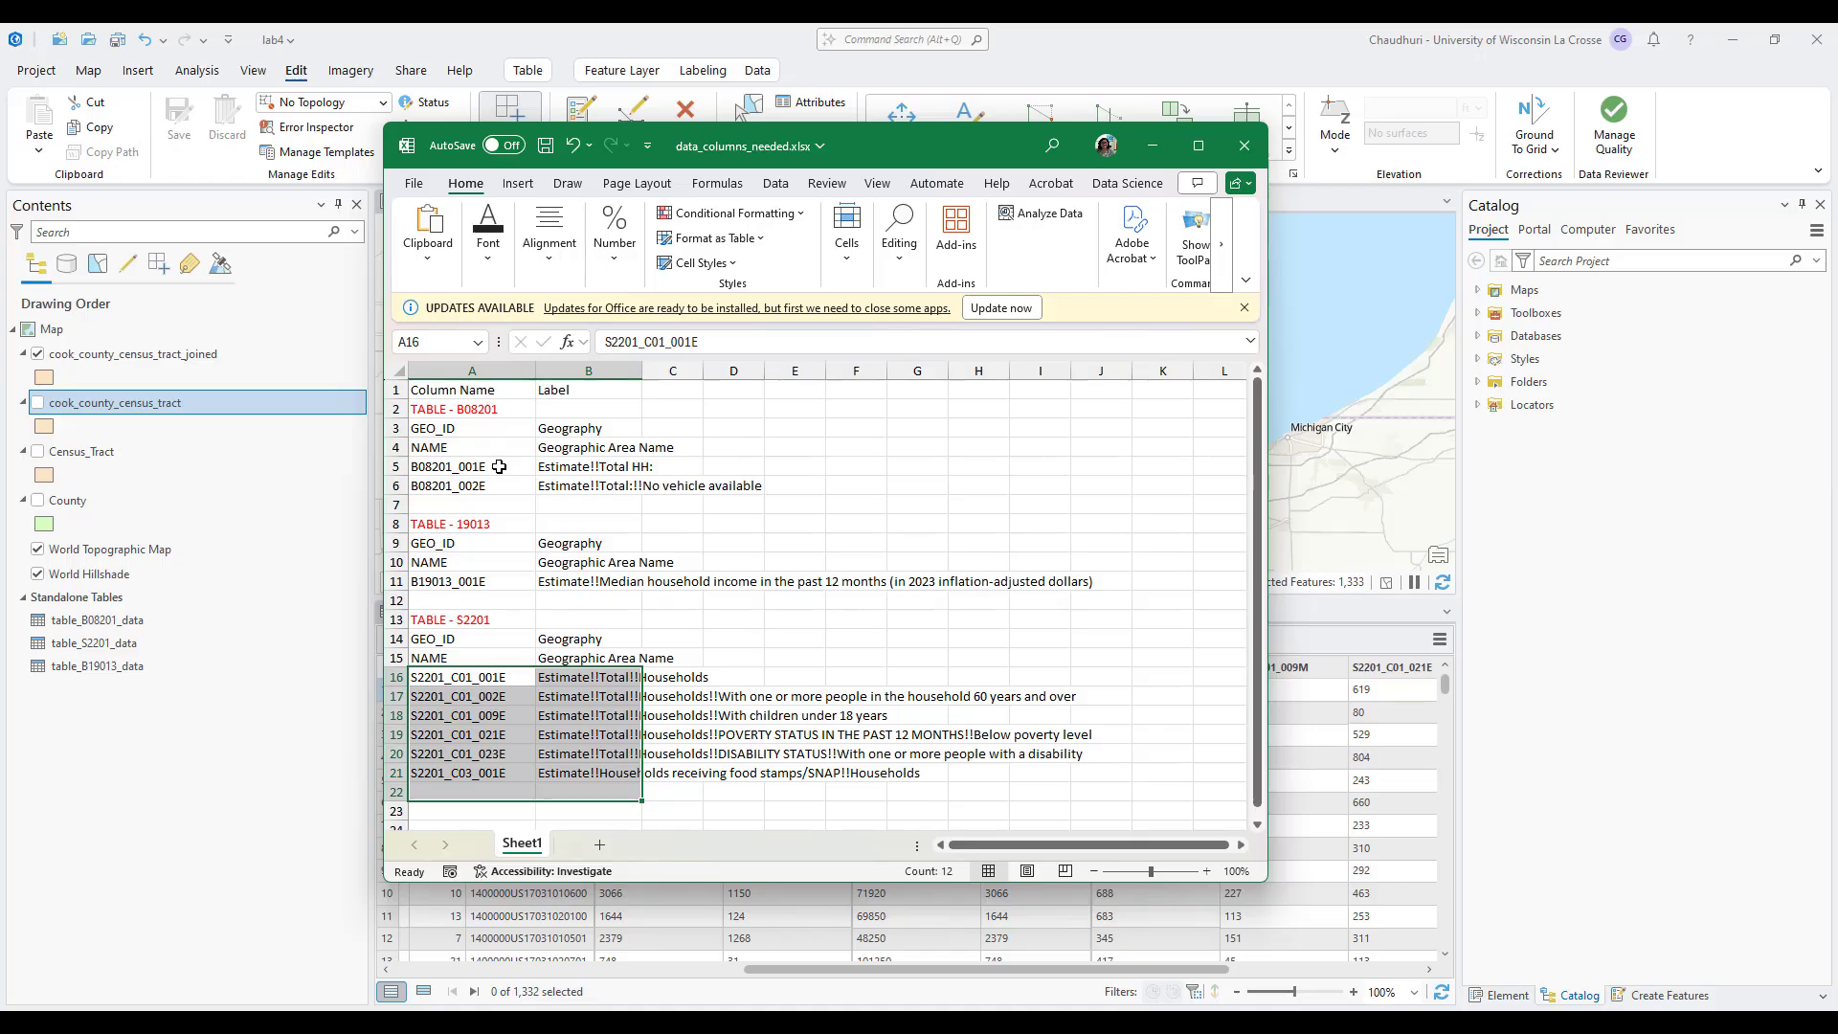
left_click_drag(499, 466, 582, 489)
left_click(1152, 146)
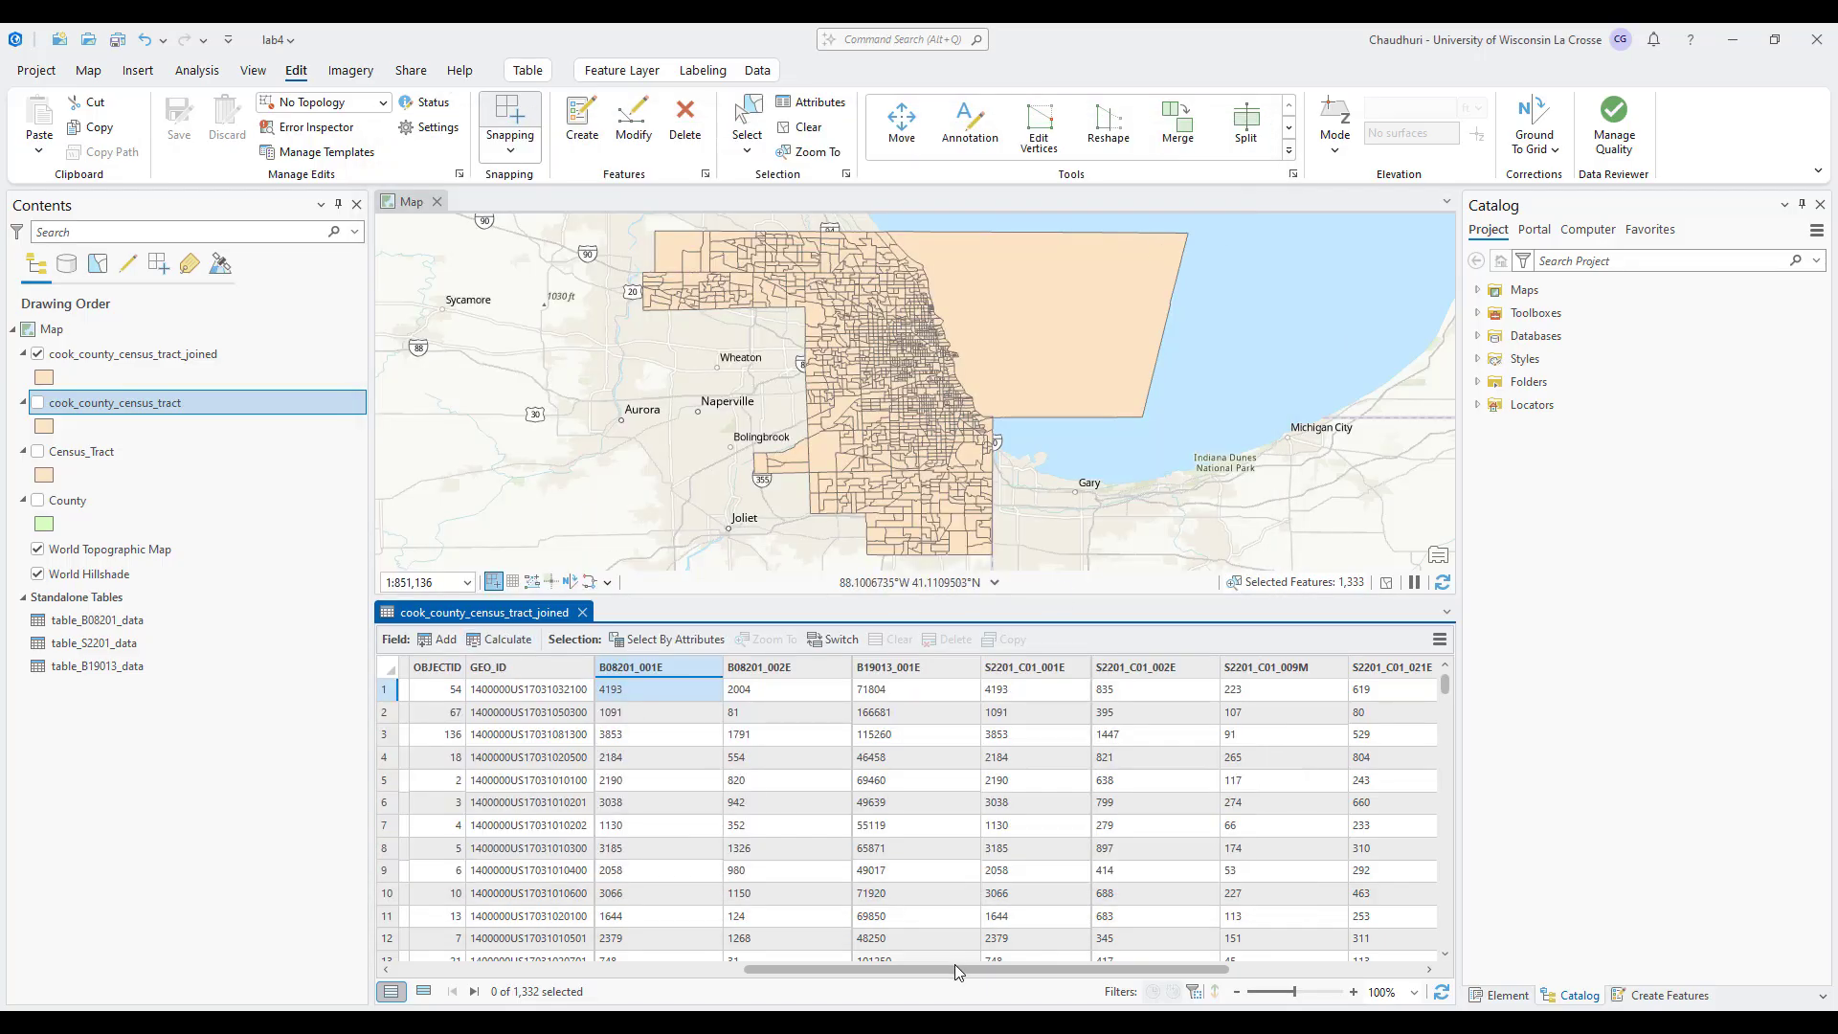
- Open the field design view of cook_county_census_tract_joined and bring the joined census fields and their aliases into view
left_click_drag(955, 970, 604, 970)
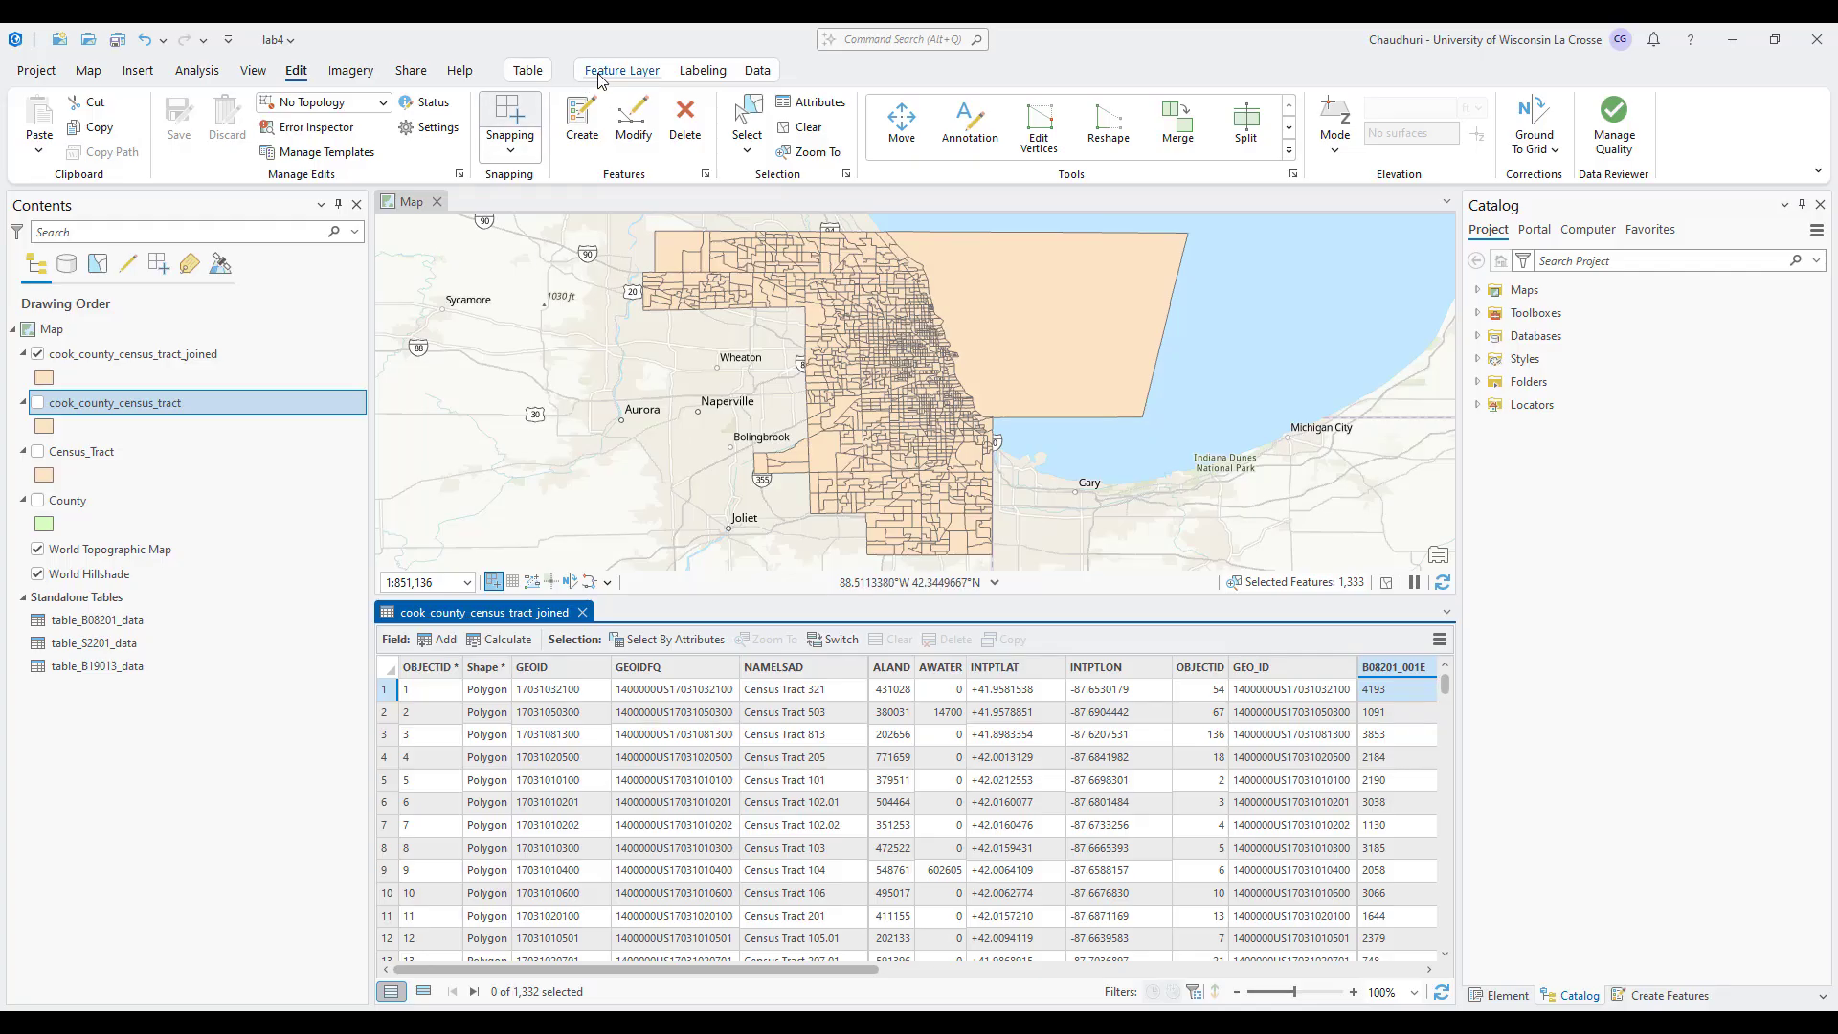
left_click(527, 71)
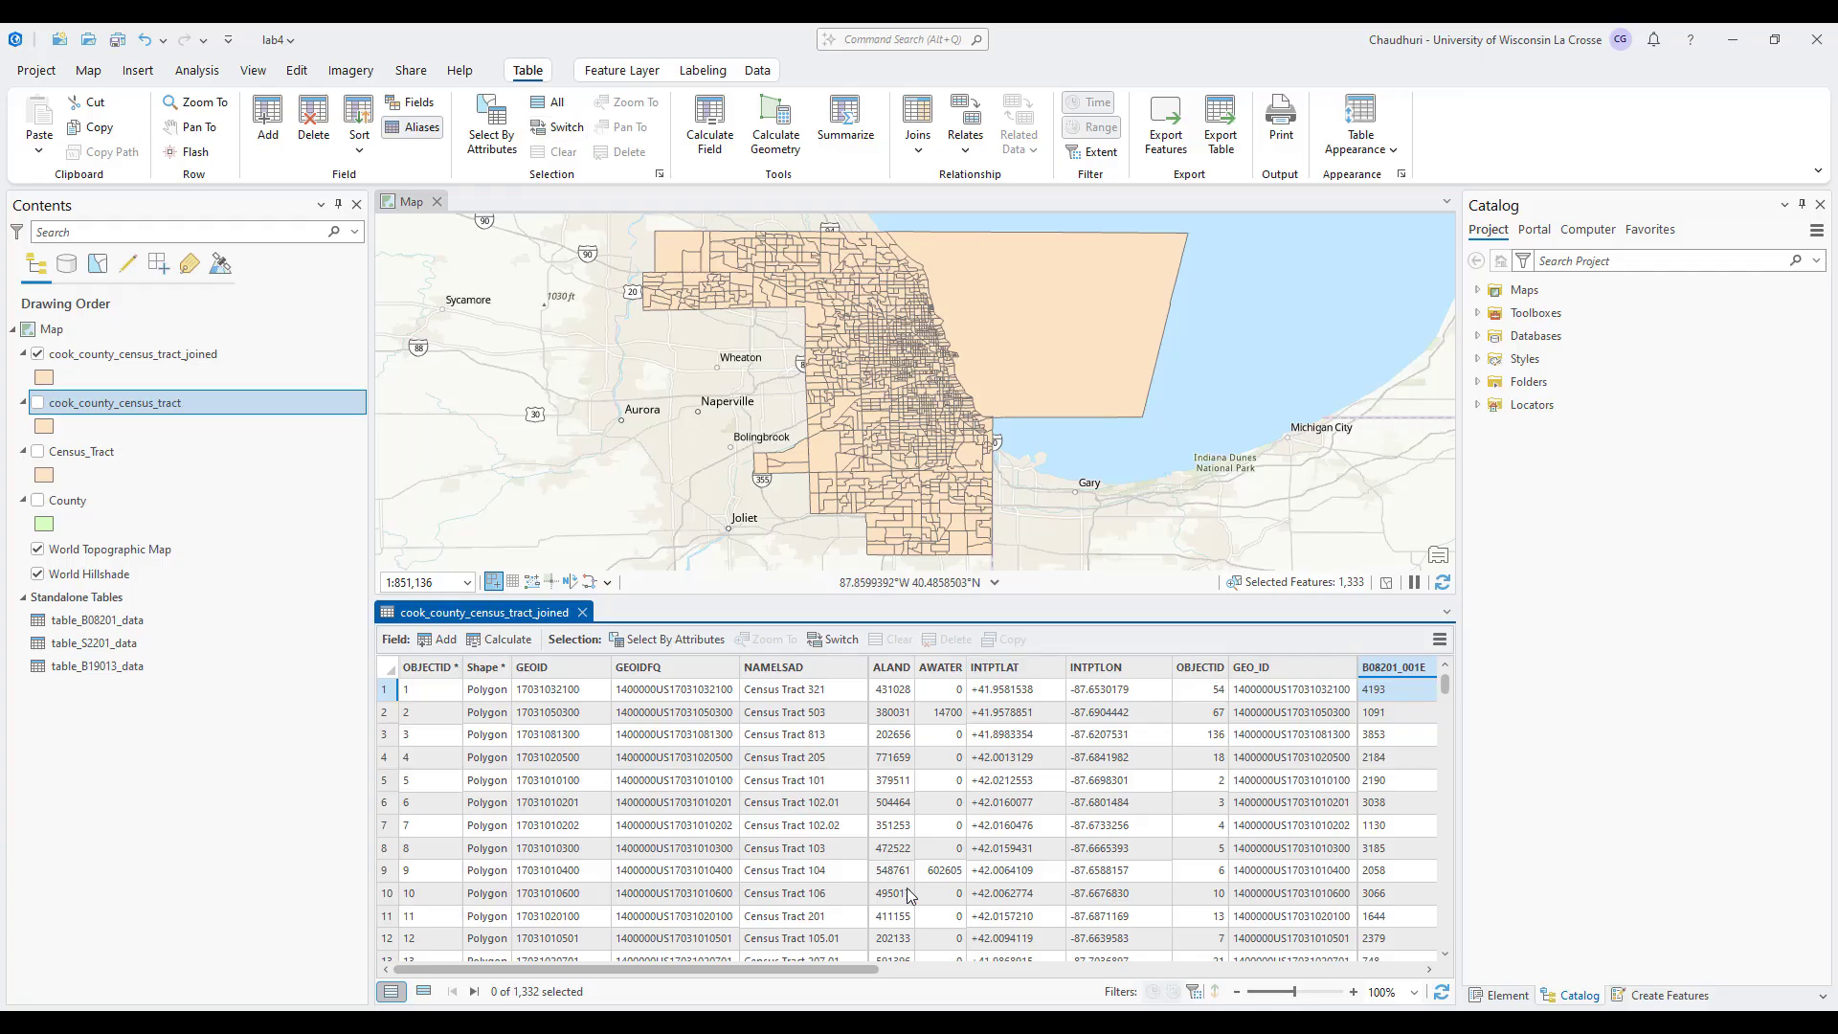
left_click(413, 102)
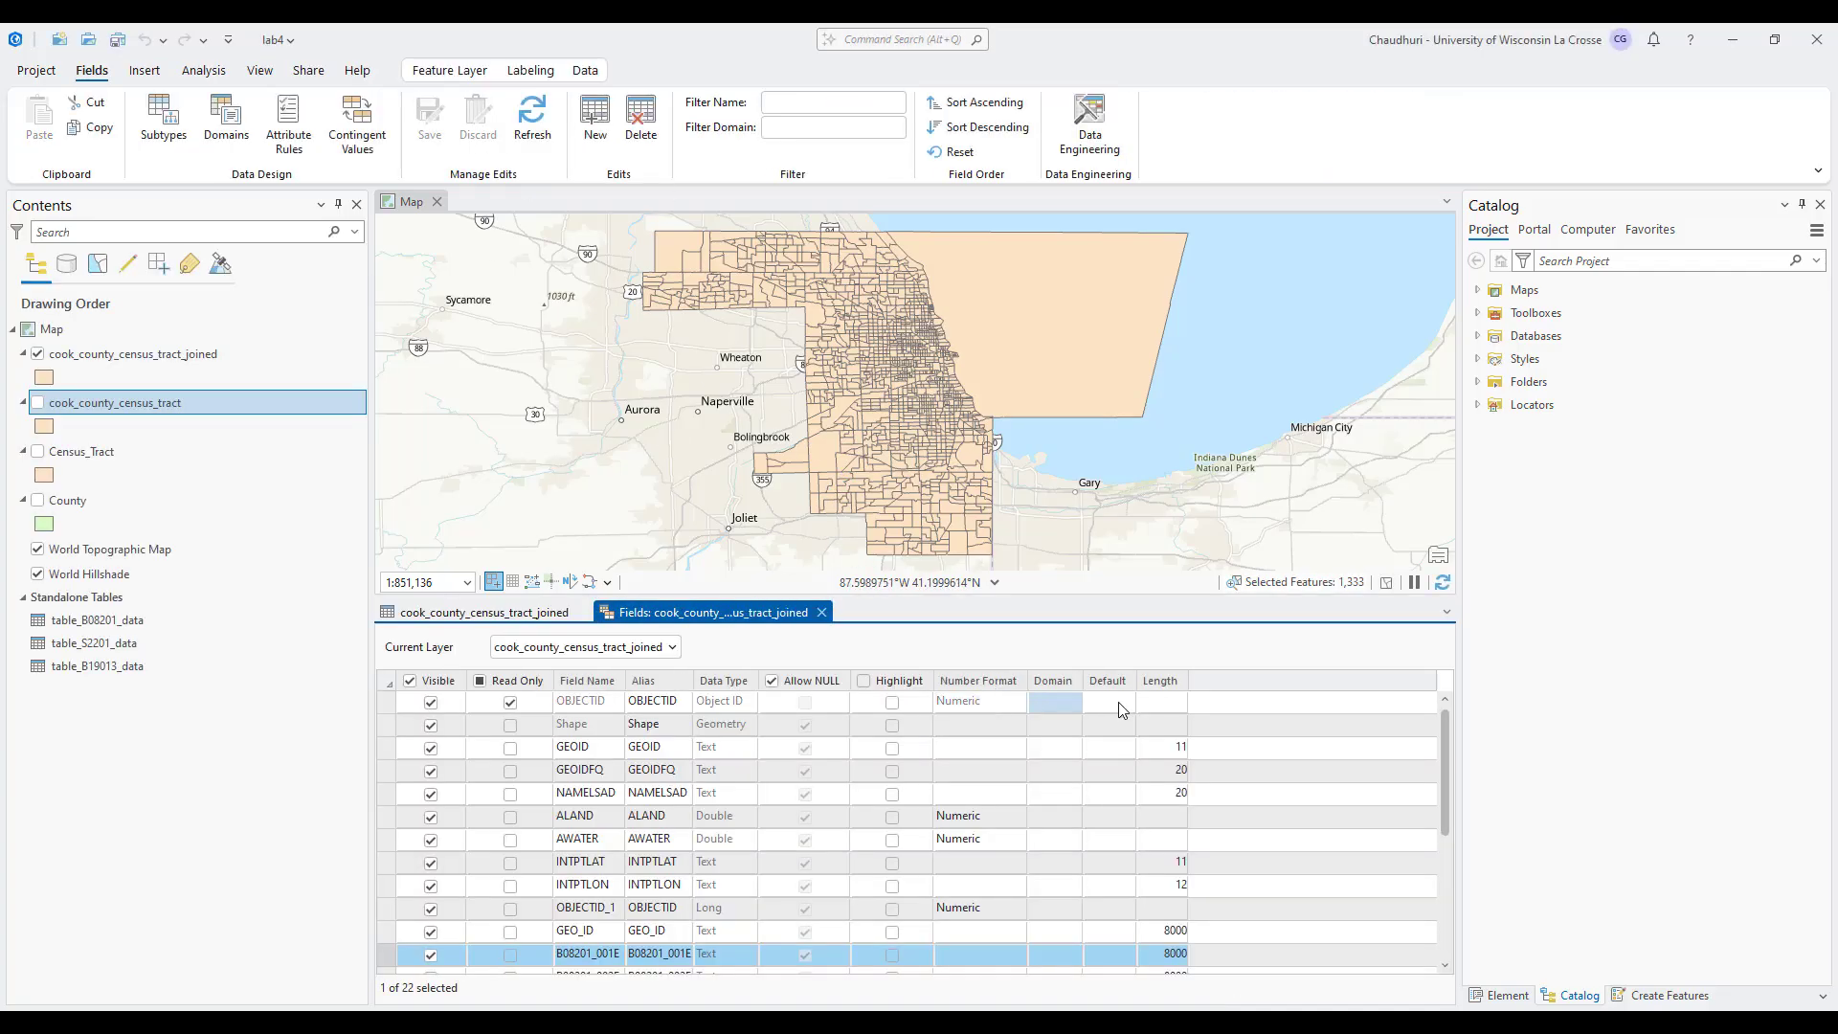
scroll(1125, 702, "down", 4)
scroll(687, 772, "up", 1)
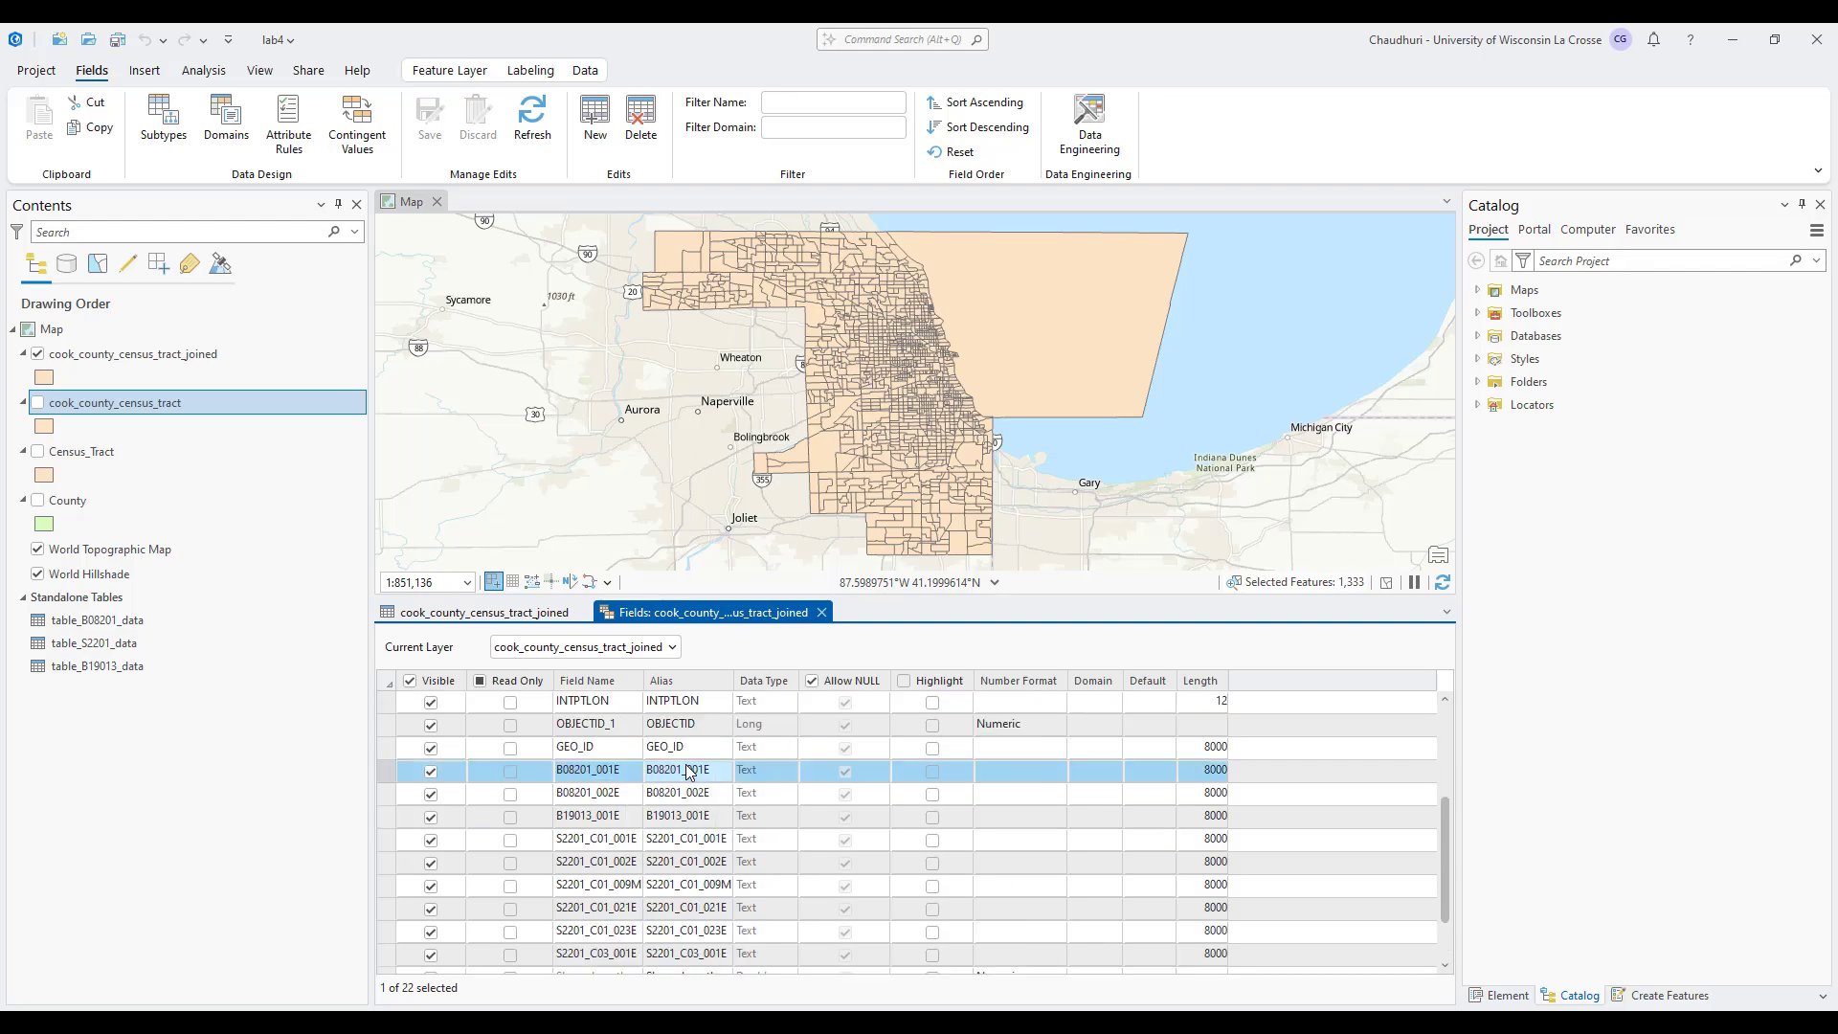